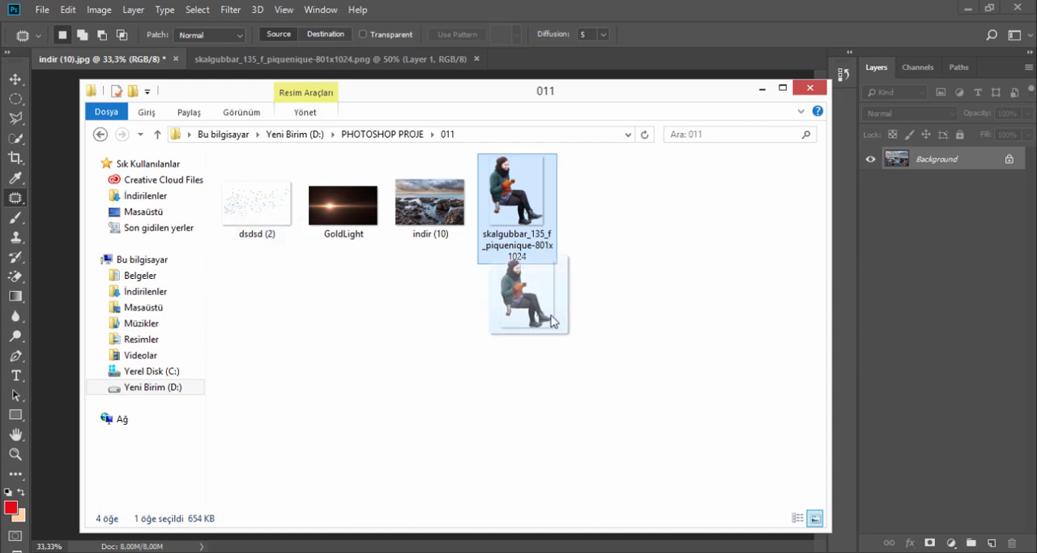
- Place the skalgubbar_135 cutout of the seated woman into indir (10).jpg, move it to the photo's right side and flip it horizontally
left_click_drag(628, 97, 455, 256)
left_click_drag(347, 369, 482, 207)
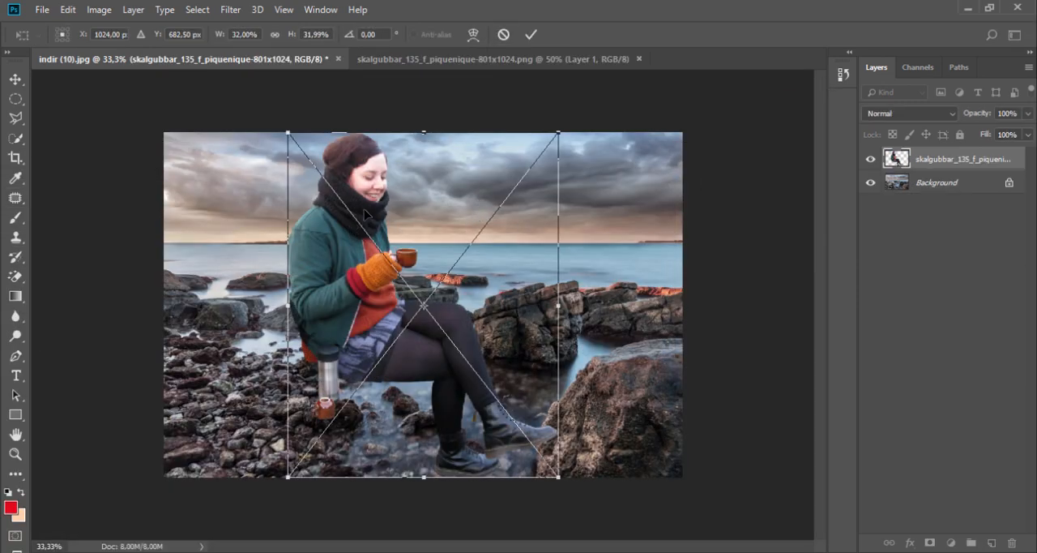
left_click_drag(373, 288, 548, 277)
right_click(528, 247)
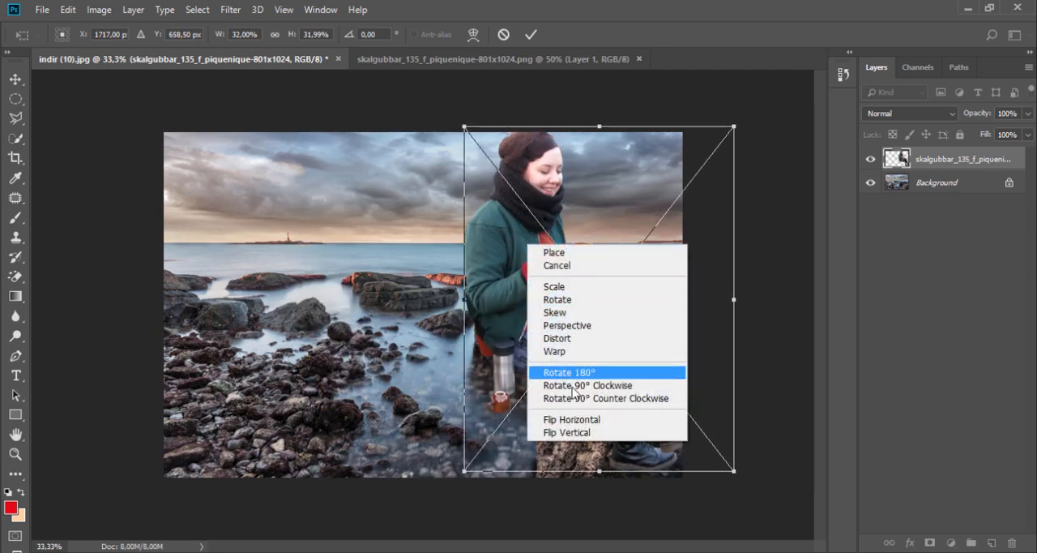
left_click(574, 416)
left_click_drag(618, 358, 581, 351)
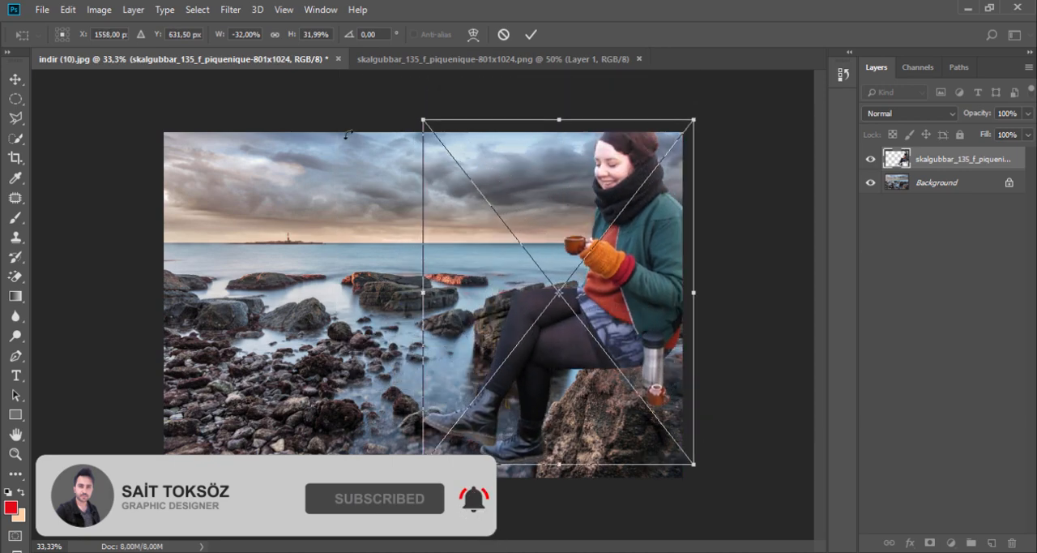
- Scale the seated woman down to about 15% and position her over the large rock standing in the water
left_click_drag(423, 120, 470, 241)
left_click_drag(621, 361, 505, 254)
left_click_drag(386, 107, 419, 163)
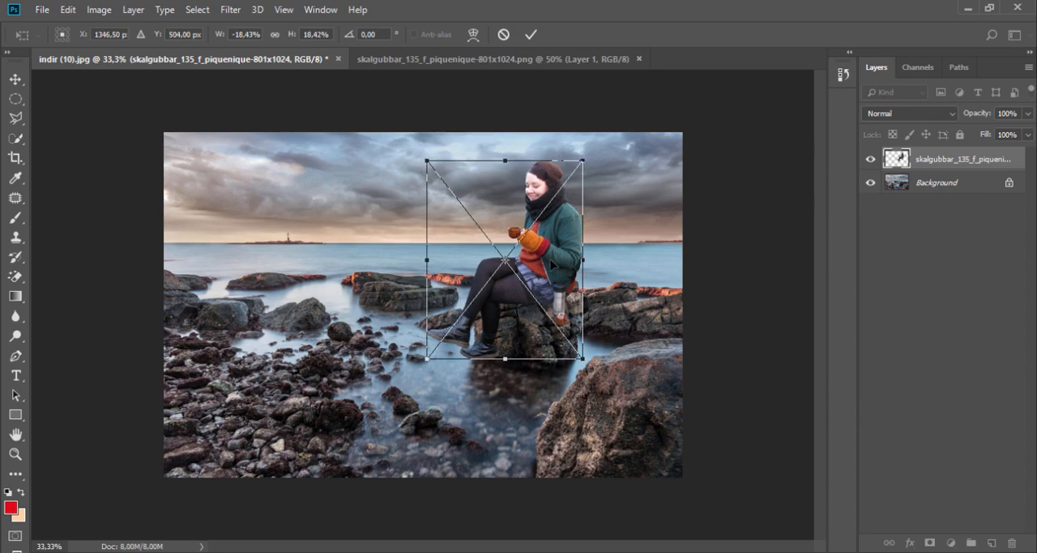
left_click(547, 250, "ctrl")
left_click(547, 250, "ctrl")
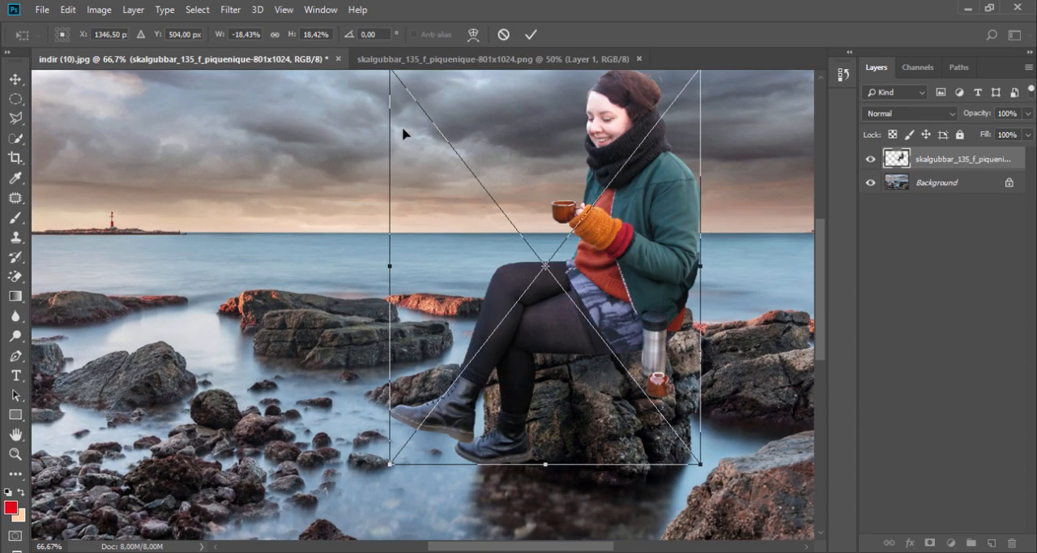
left_click_drag(700, 463, 644, 393)
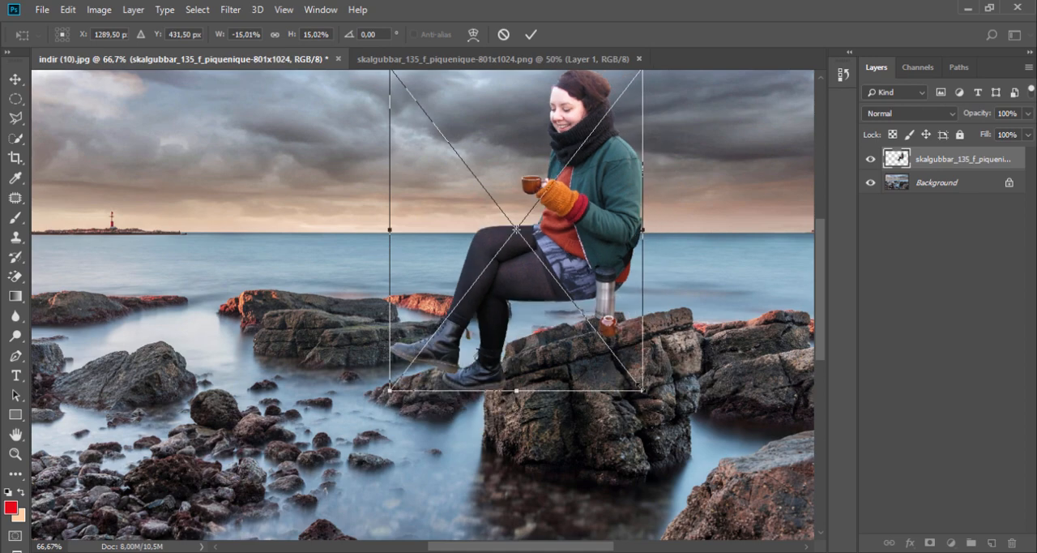
left_click_drag(574, 270, 578, 306)
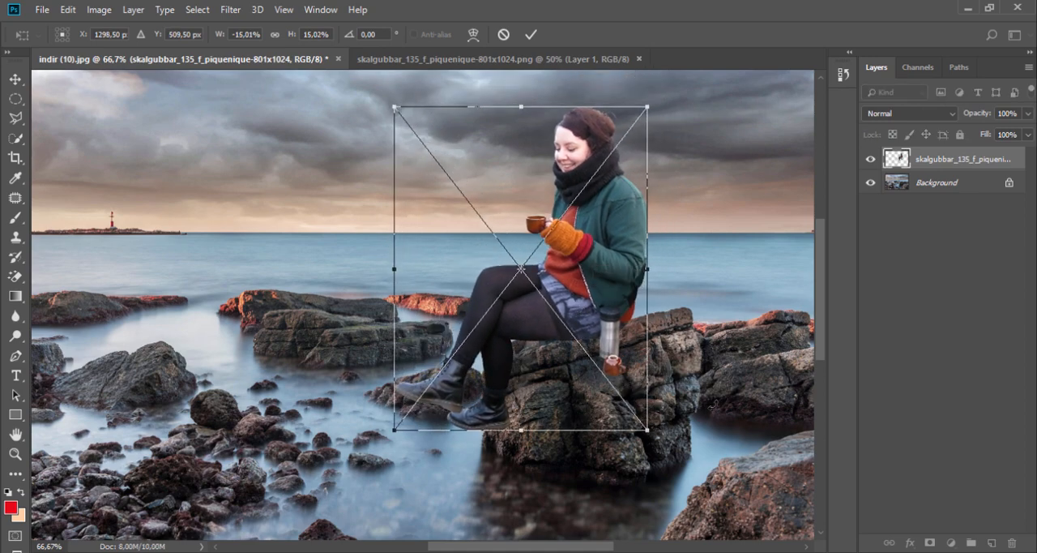
- Rotate the woman slightly counter-clockwise so she sits on the rock, and apply the transformation
left_click_drag(689, 462, 729, 419)
left_click_drag(595, 269, 592, 281)
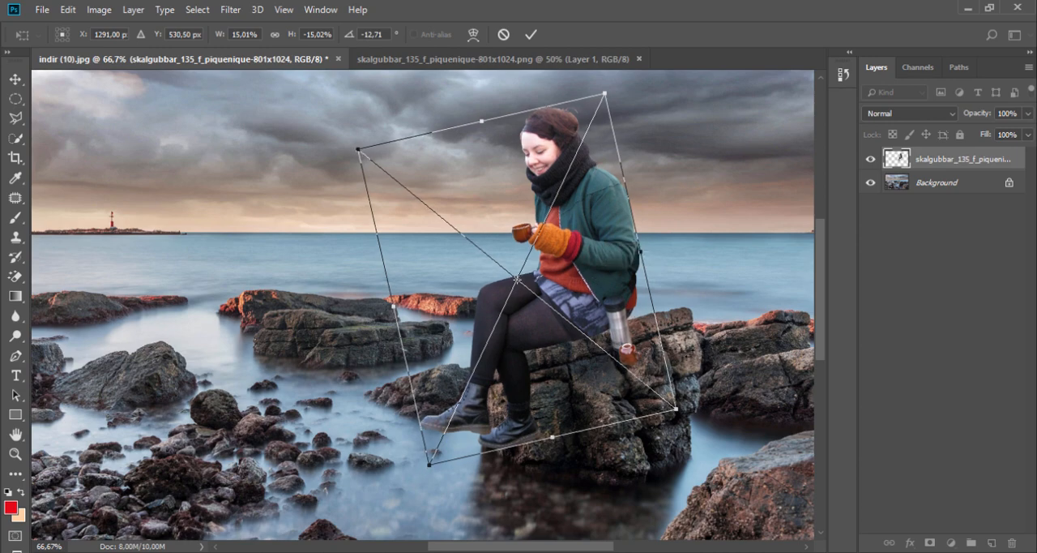
left_click_drag(719, 415, 712, 420)
left_click(531, 34)
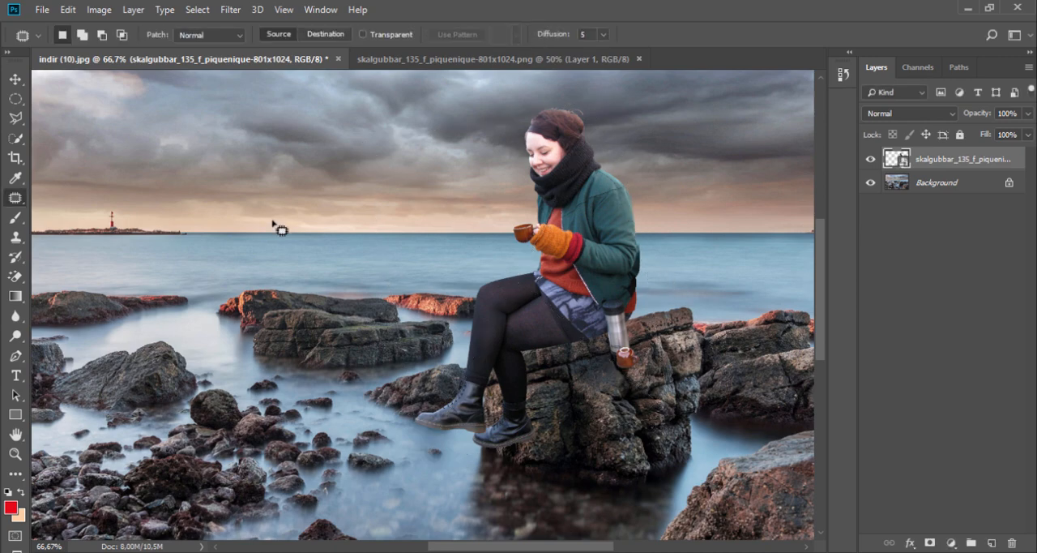
- Place the GoldLight image from the 011 folder over the photo and set its layer's blend mode to Screen
left_click(395, 249, "alt")
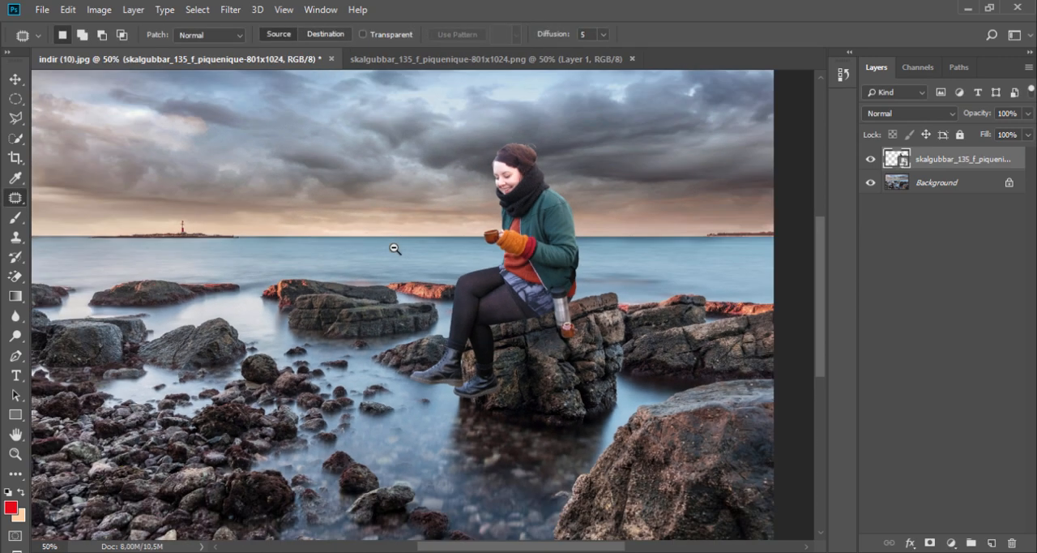
left_click(396, 254, "alt")
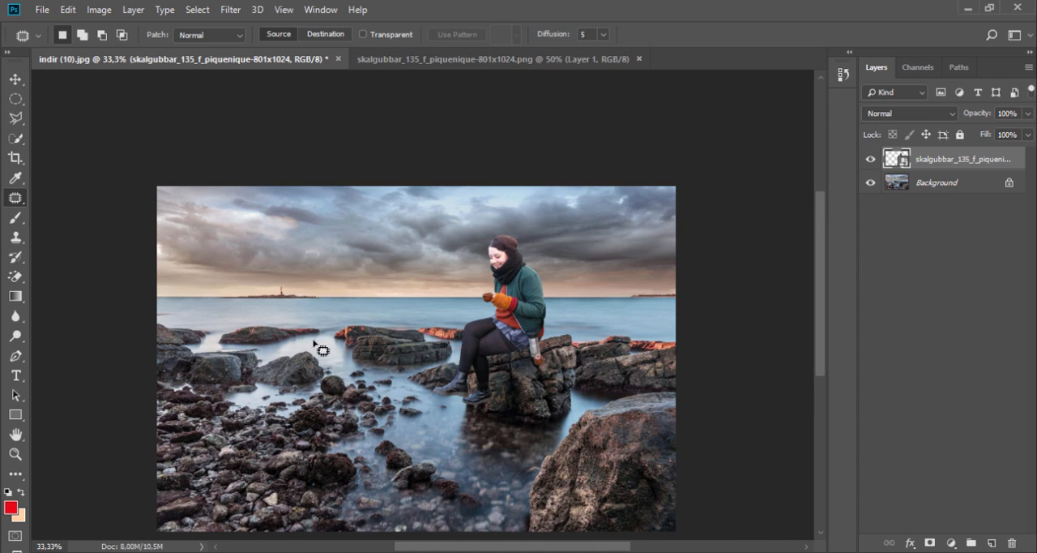
key("alt+Tab")
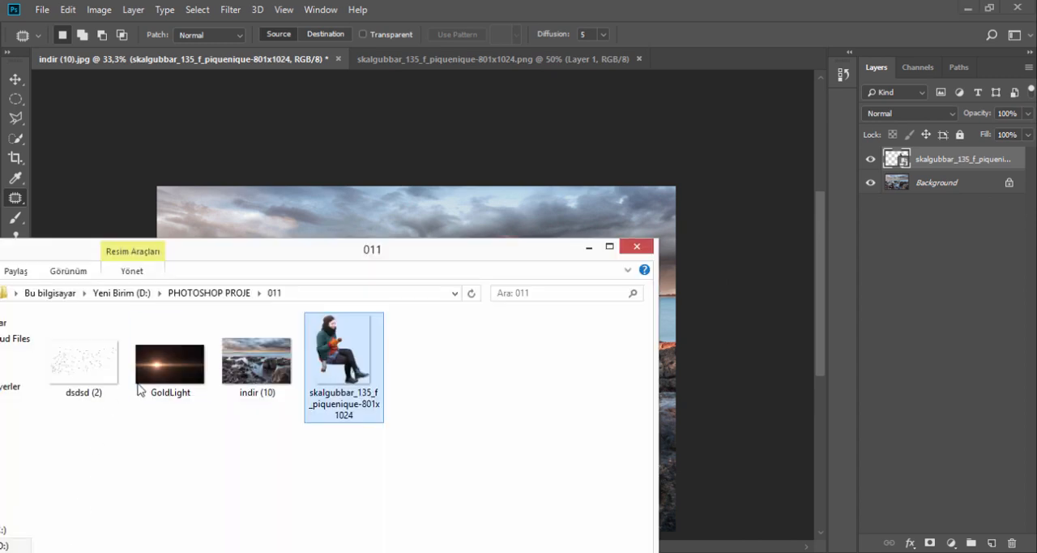
left_click_drag(169, 363, 347, 220)
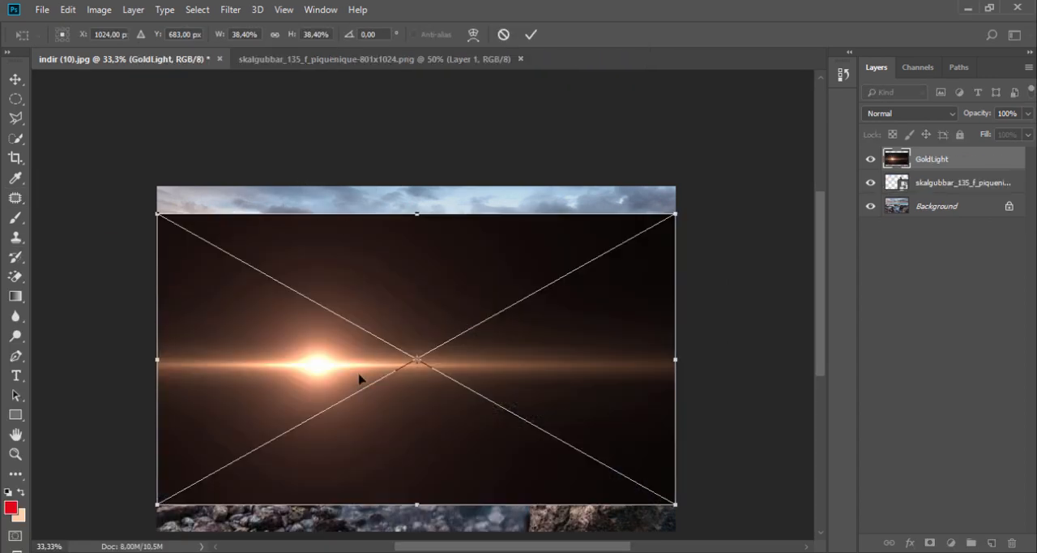
left_click_drag(359, 379, 353, 340)
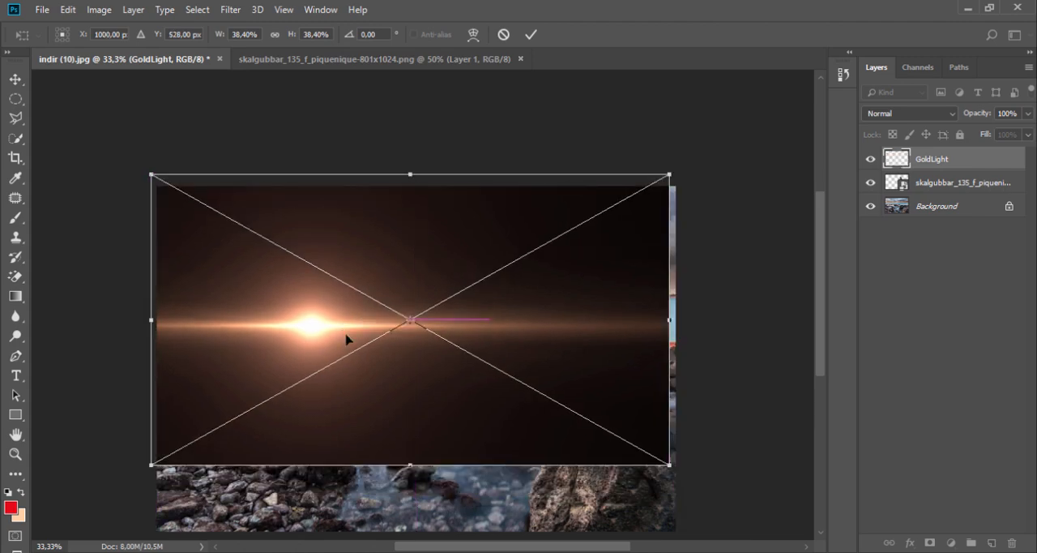
left_click(530, 35)
left_click(915, 114)
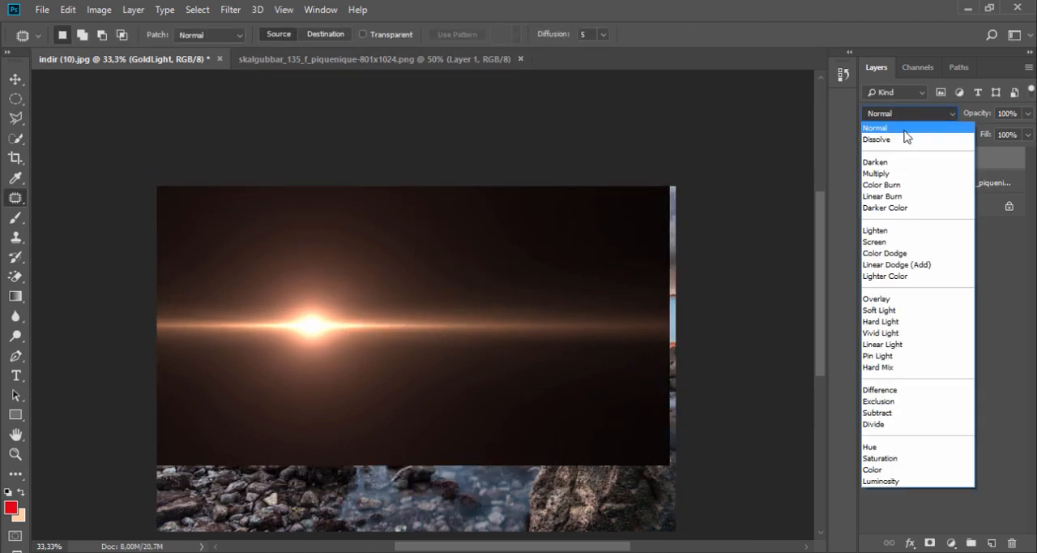
left_click(892, 241)
- Enlarge the GoldLight layer to about 55% beyond the photo's edges, with its glow on the horizon at the left
left_click(16, 79)
left_click_drag(213, 247, 113, 258)
left_click_drag(538, 289, 714, 288)
left_click_drag(363, 143, 375, 99)
left_click_drag(383, 233, 330, 279)
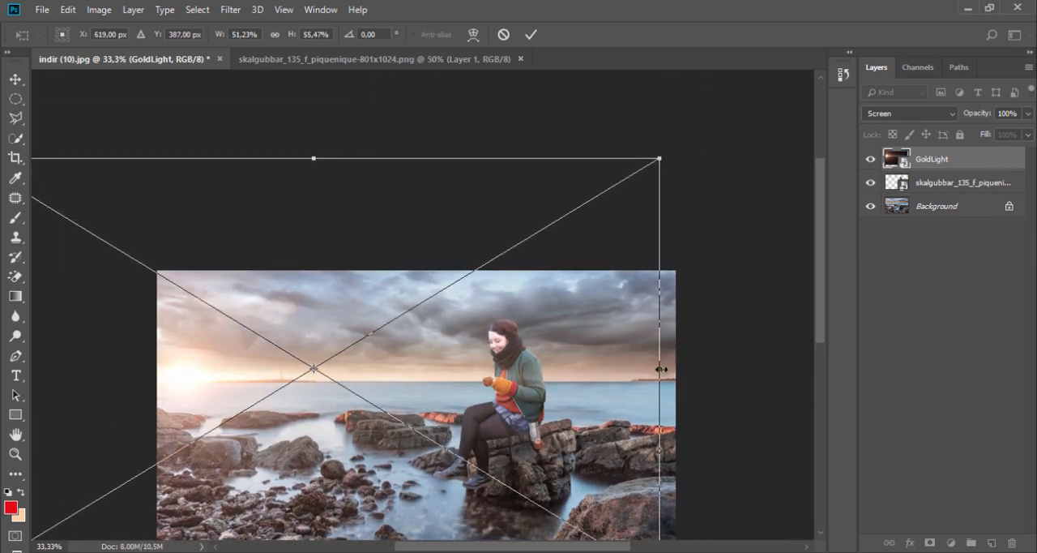
left_click_drag(661, 370, 709, 369)
left_click(531, 34)
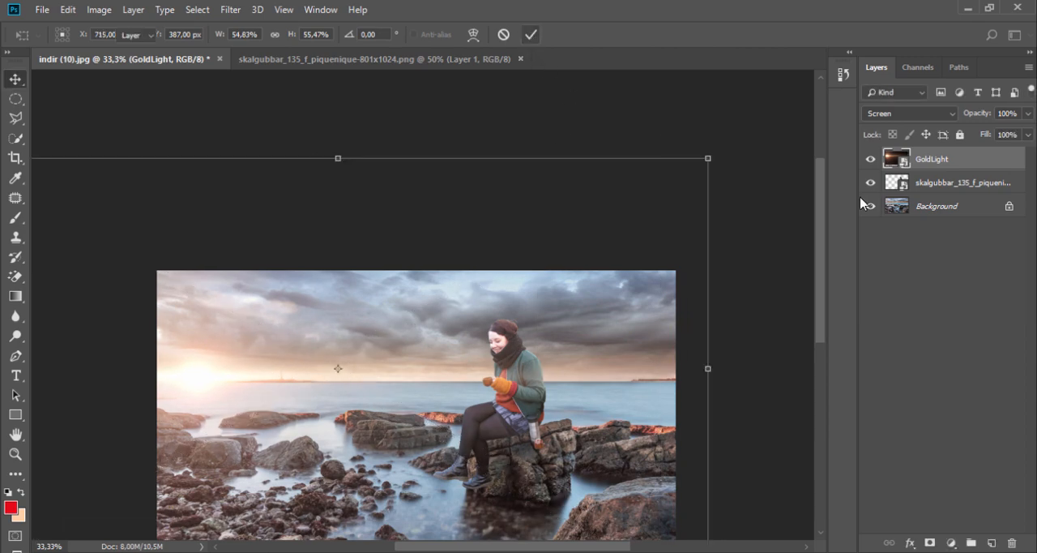
- Move the GoldLight layer below the woman's layer and shift the glow to the photo's left edge
left_click_drag(935, 168, 935, 193)
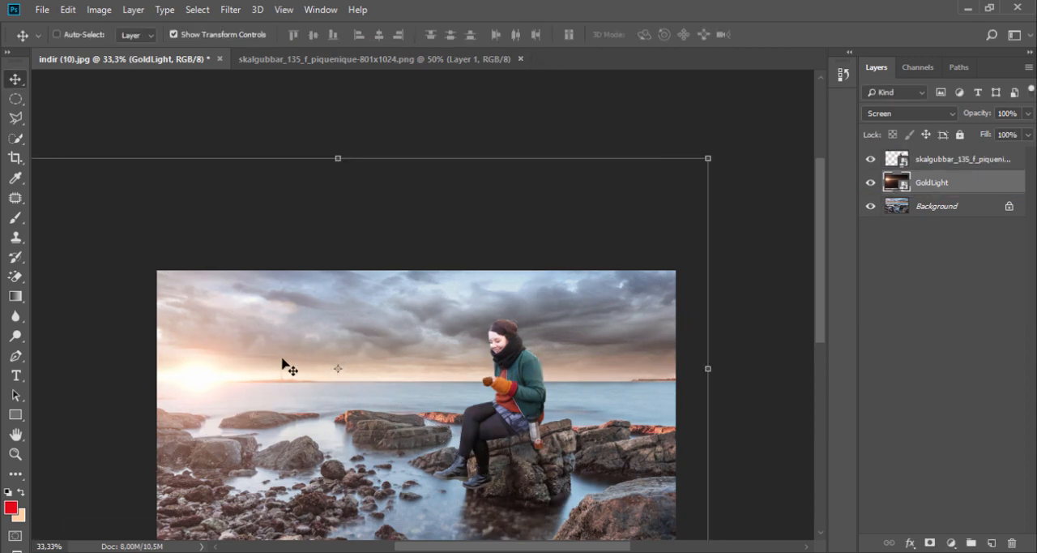
left_click_drag(289, 367, 226, 367)
- Lower the GoldLight layer's opacity to 90%
left_click(1028, 113)
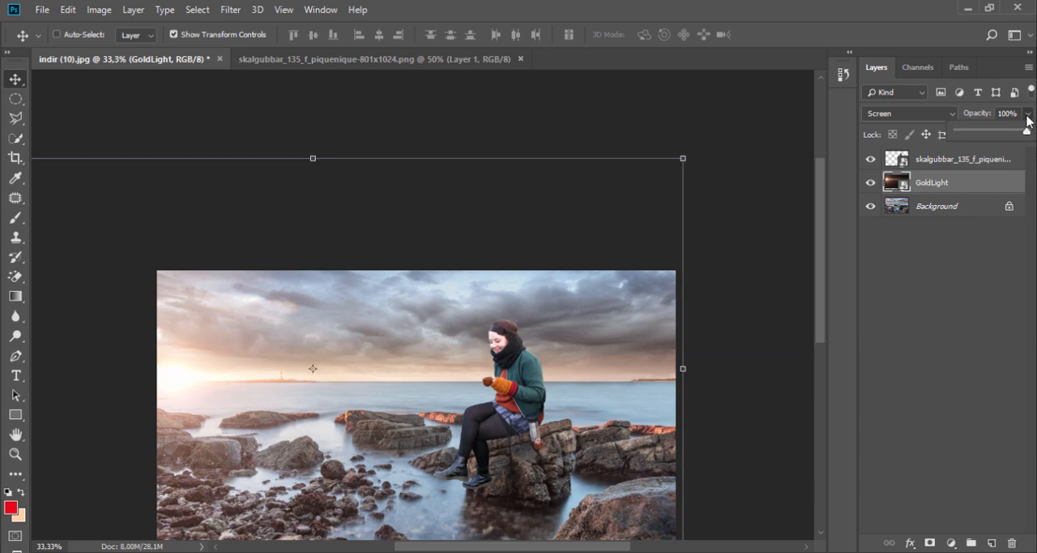
mouse_move(1027, 131)
left_mouse_down()
mouse_move(999, 131)
mouse_move(1020, 132)
left_mouse_up()
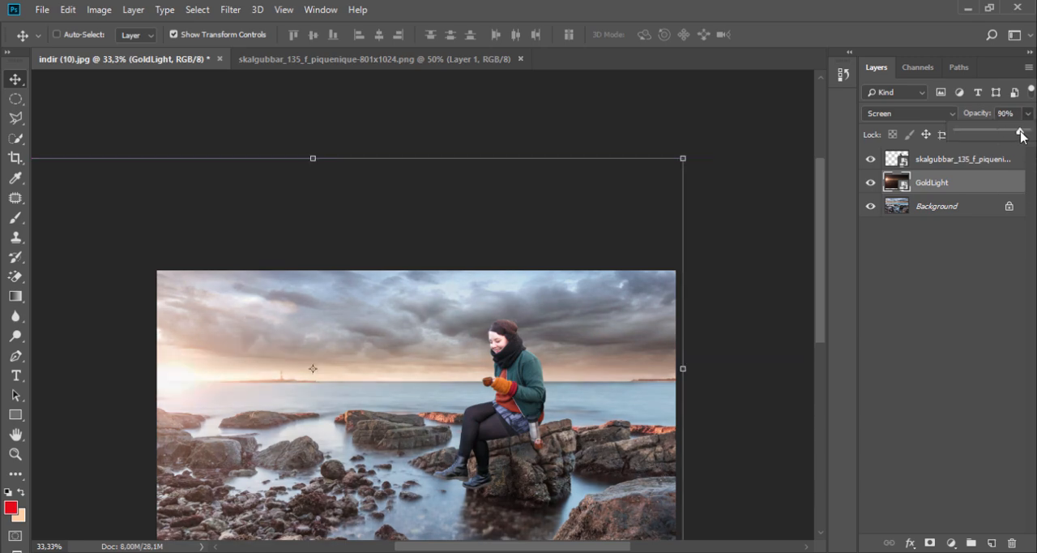
scroll(375, 370, "down", 3)
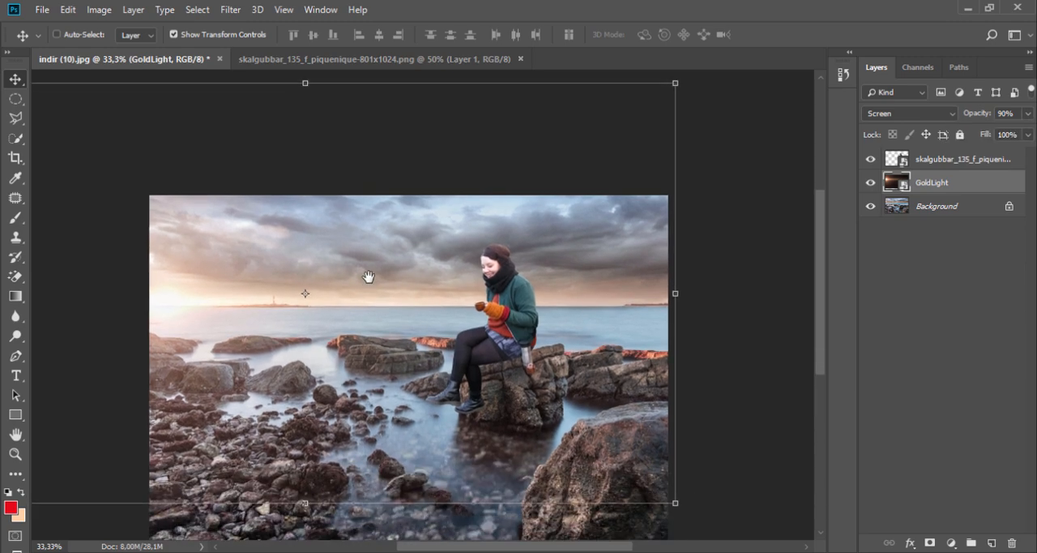
left_click(871, 206)
left_click(869, 159)
left_click(871, 206)
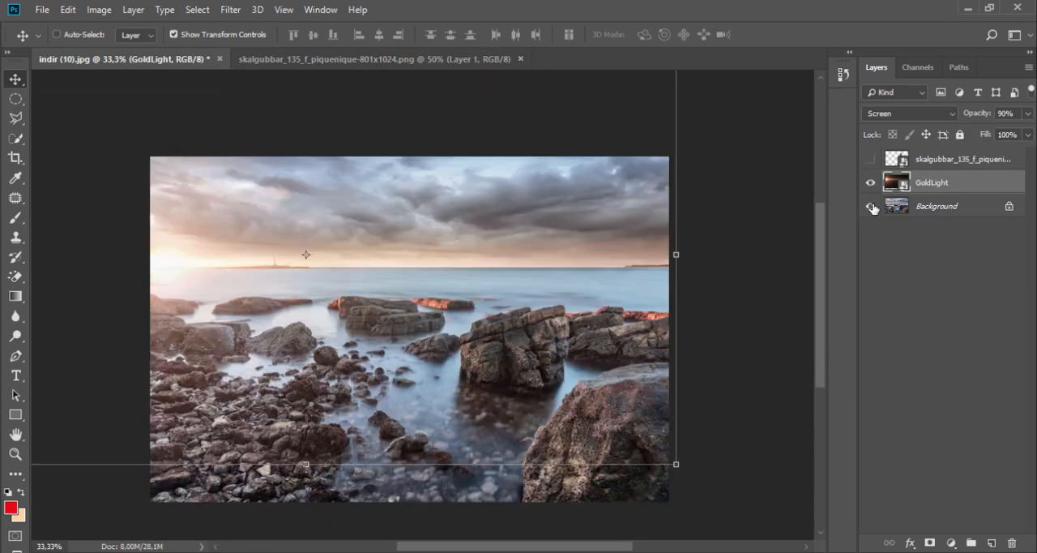
left_click(870, 159)
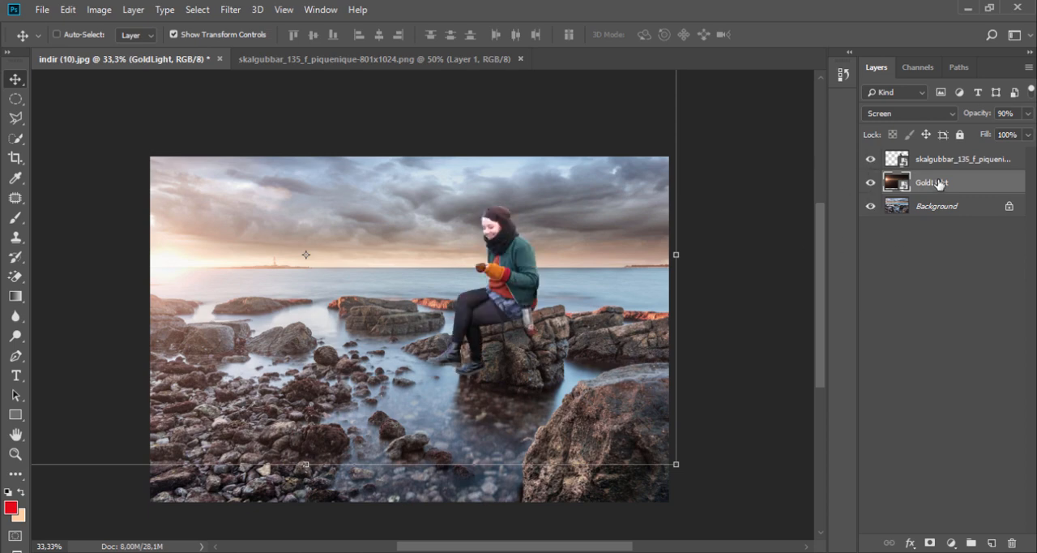
- Add a layer mask to GoldLight and set up a Soft Round Pressure Size brush of 354 px at 43% opacity
left_click(930, 542)
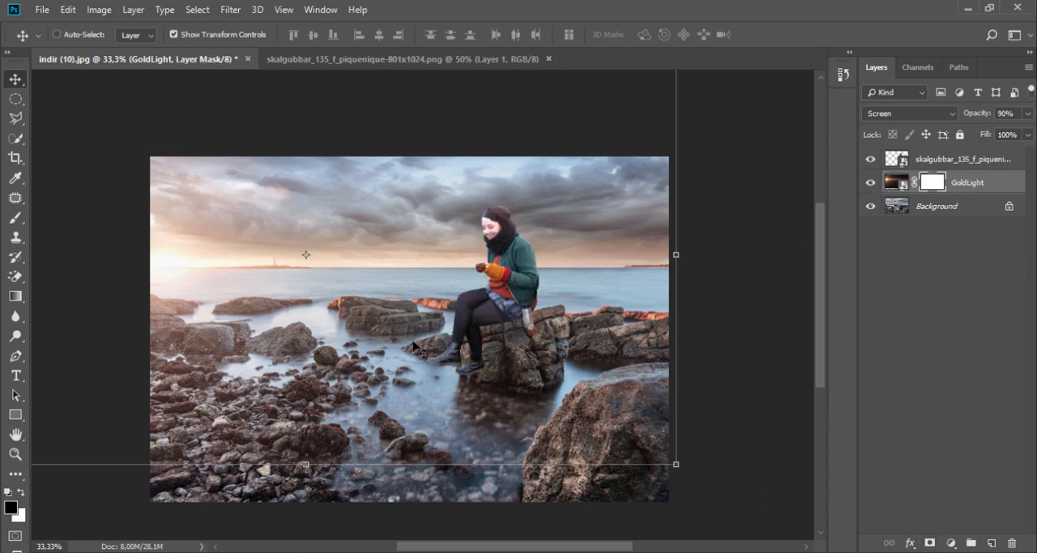
left_click(14, 218)
right_click(308, 328)
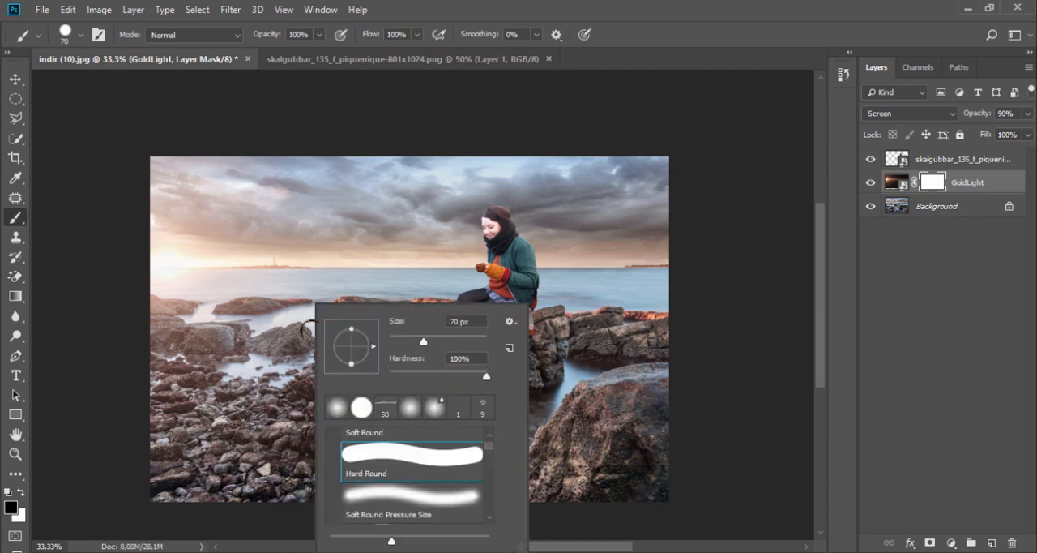
left_click(384, 493)
left_click(319, 35)
left_click_drag(322, 51, 280, 53)
right_click(277, 307)
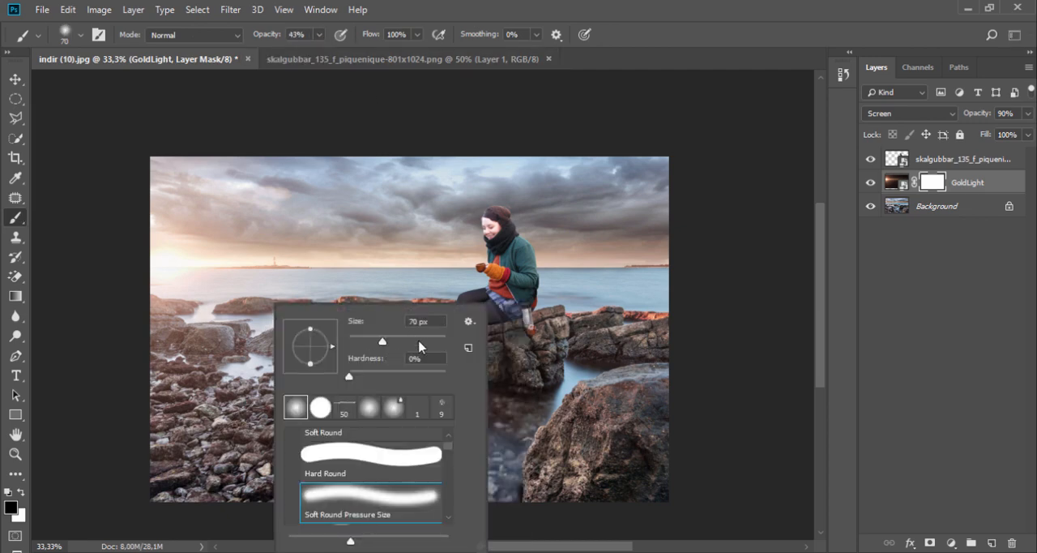
left_click_drag(419, 341, 429, 341)
key("Return")
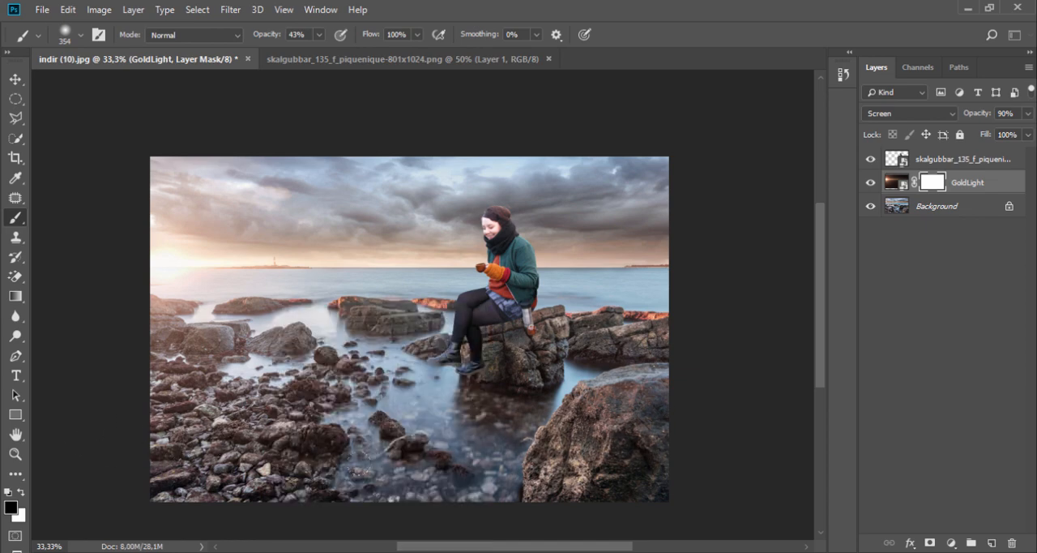
- With the other layers temporarily hidden, paint black on the GoldLight mask over the lower half, reducing the brush opacity to 25%
left_click(867, 160)
left_click(870, 206)
mouse_move(470, 456)
left_mouse_down()
mouse_move(102, 461)
mouse_move(392, 450)
mouse_move(309, 461)
mouse_move(643, 437)
mouse_move(337, 463)
mouse_move(516, 456)
left_mouse_up()
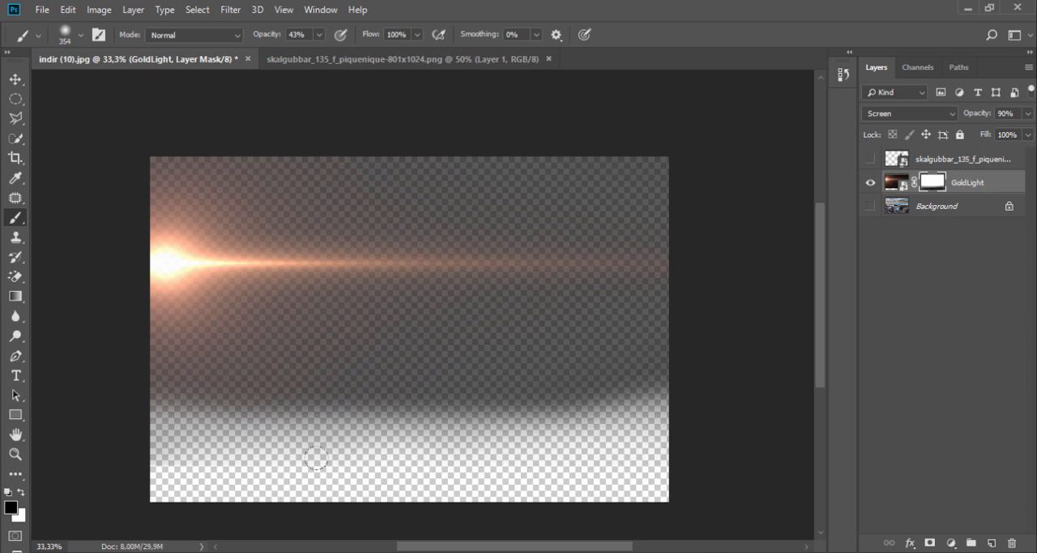
left_click(318, 35)
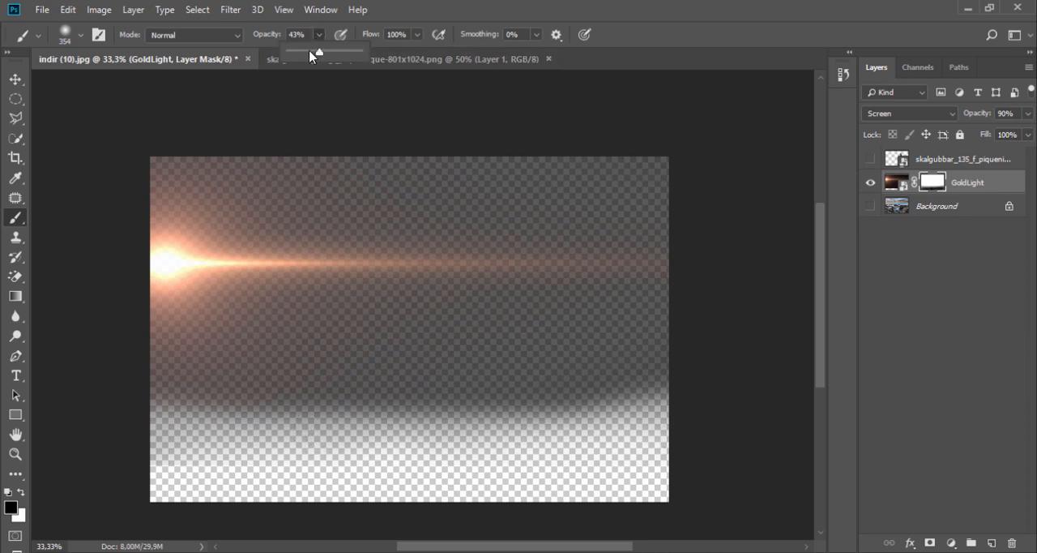
mouse_move(120, 384)
left_mouse_down()
mouse_move(722, 372)
mouse_move(382, 403)
mouse_move(105, 367)
mouse_move(785, 307)
left_mouse_up()
mouse_move(137, 397)
left_mouse_down()
mouse_move(463, 393)
mouse_move(349, 363)
mouse_move(275, 403)
left_mouse_up()
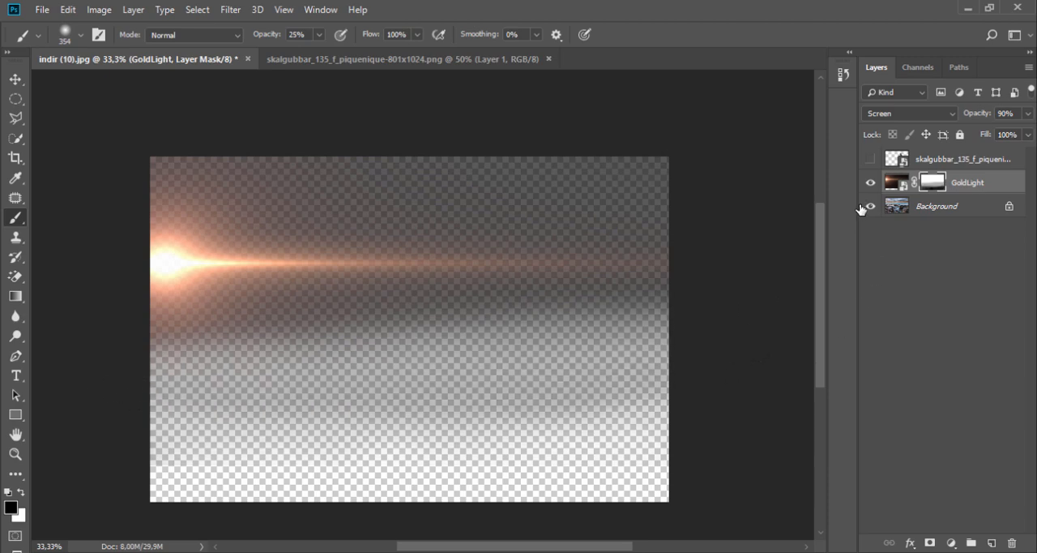
left_click(868, 207)
left_click(870, 160)
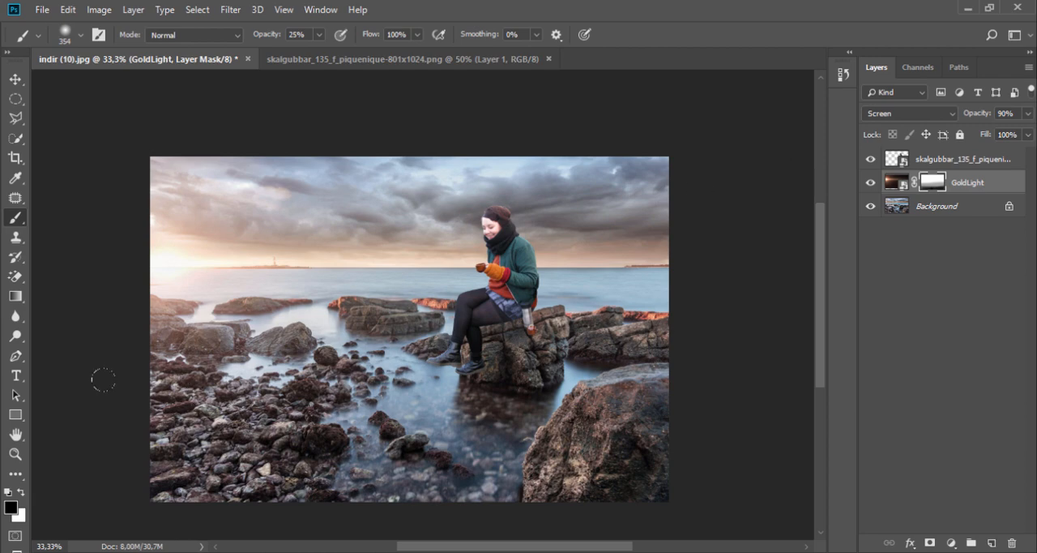
- Place the dsdsd (2) bird image from the 011 folder into the composition and shift it up over the sky
left_click(68, 552)
left_click_drag(83, 357, 294, 208)
left_click_drag(264, 333, 241, 249)
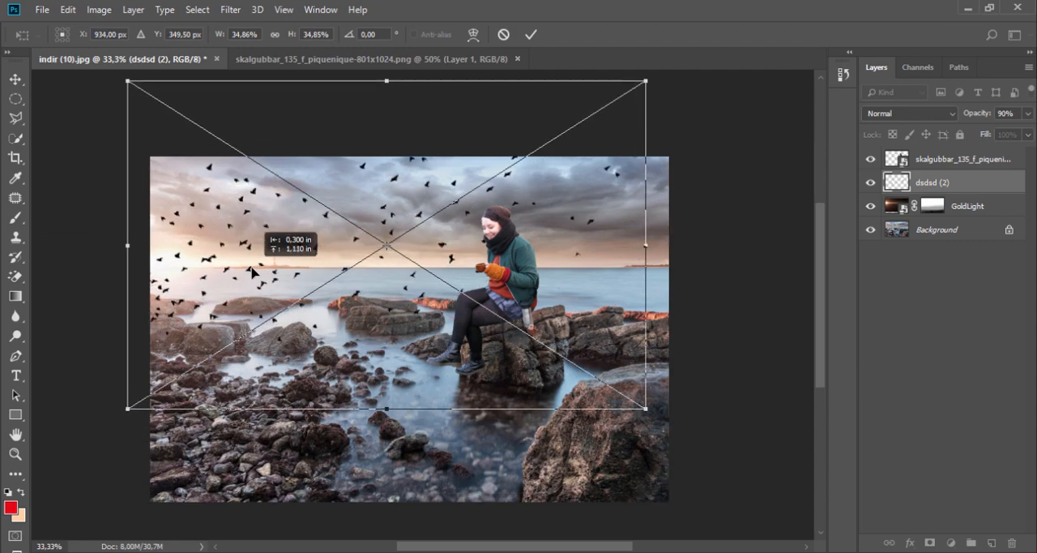
- Scale the birds to 21% in the upper-left part of the sky and move their layer below GoldLight
left_click_drag(125, 410, 323, 285)
left_click_drag(415, 244, 232, 276)
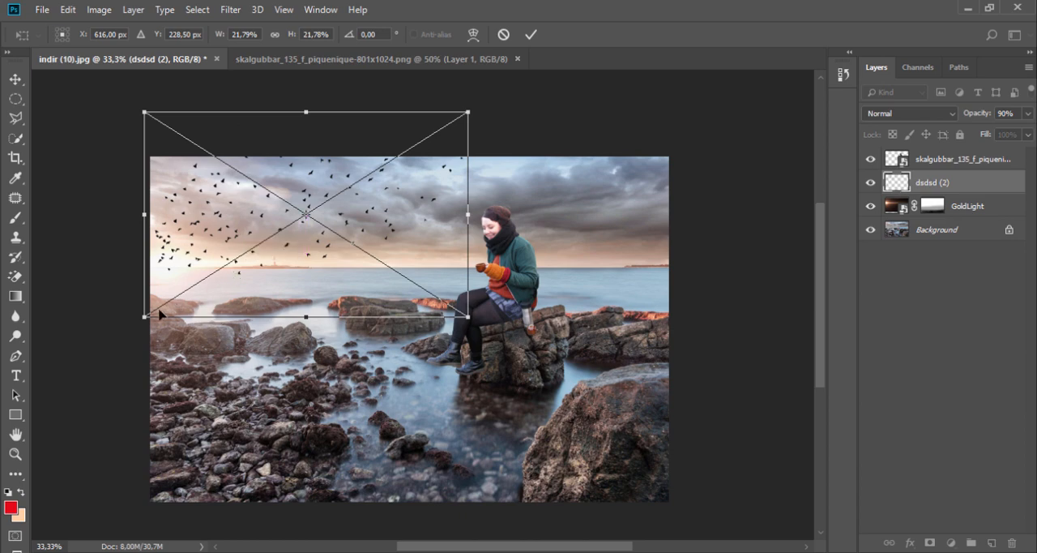
left_click_drag(143, 316, 152, 308)
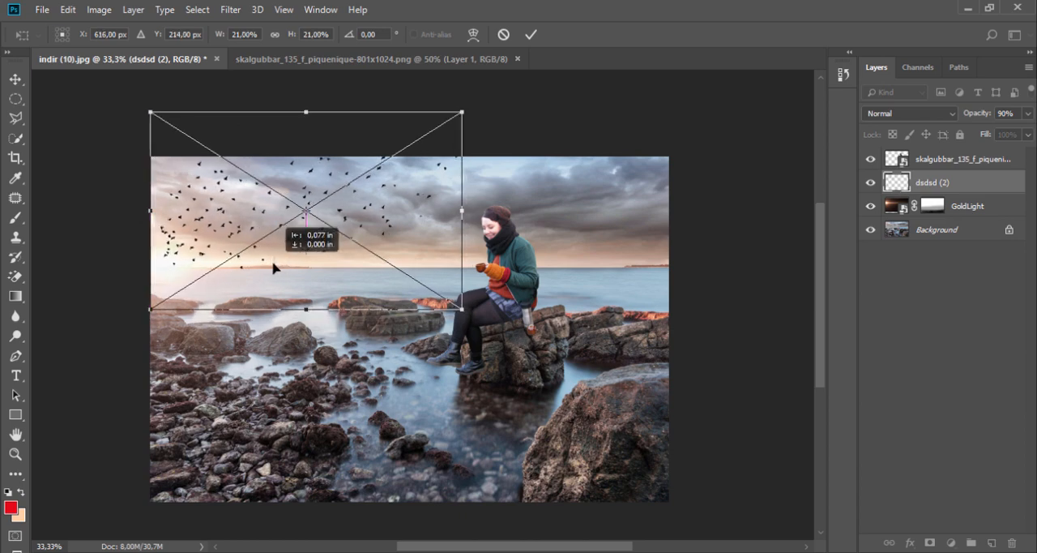
key("Return")
left_click_drag(954, 185, 958, 210)
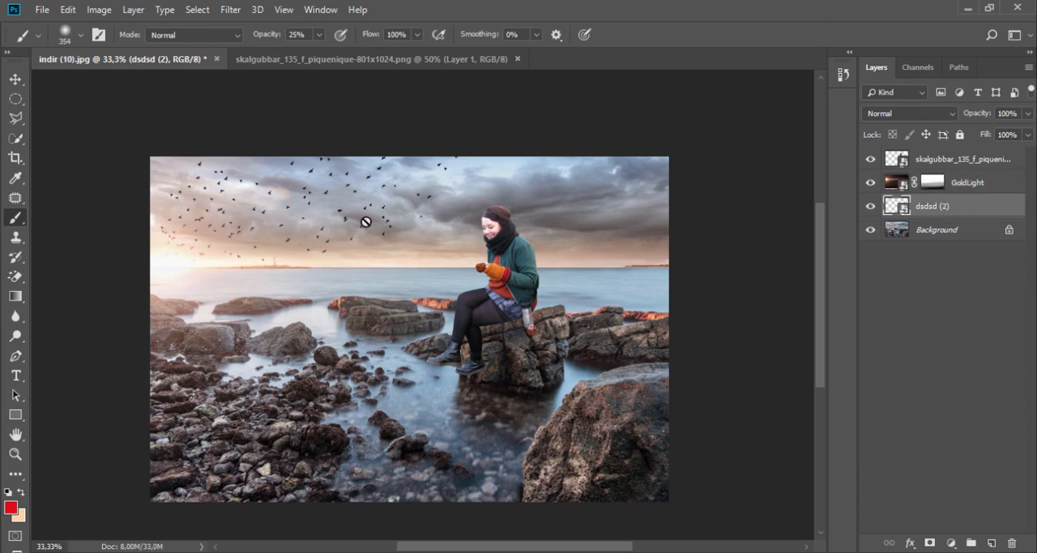
- Set the bird layer to 70% opacity, then scale it to 13.80% and rotate it 7.63° over the sunlit part of the sky
left_click(17, 80)
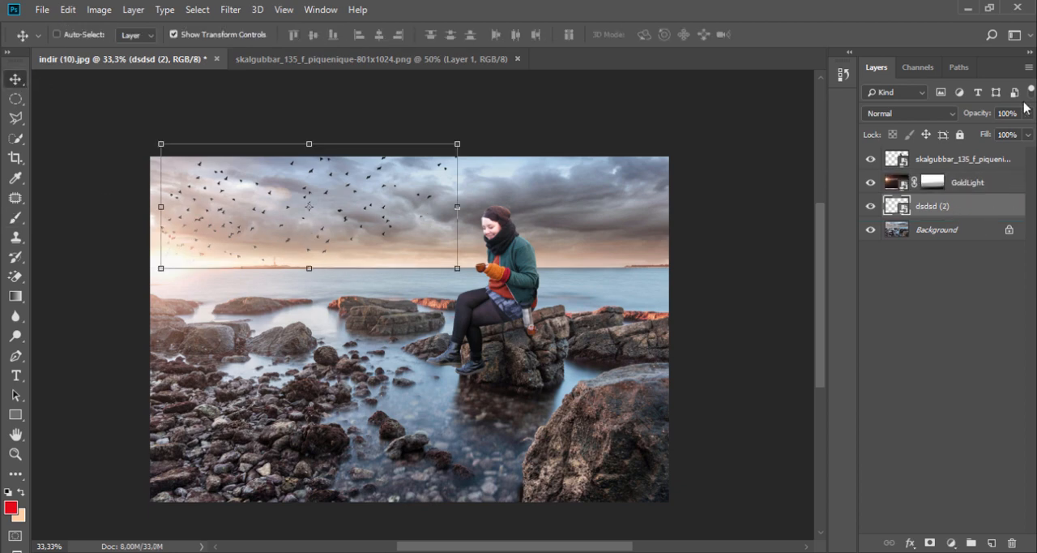
left_click_drag(1031, 117, 1009, 136)
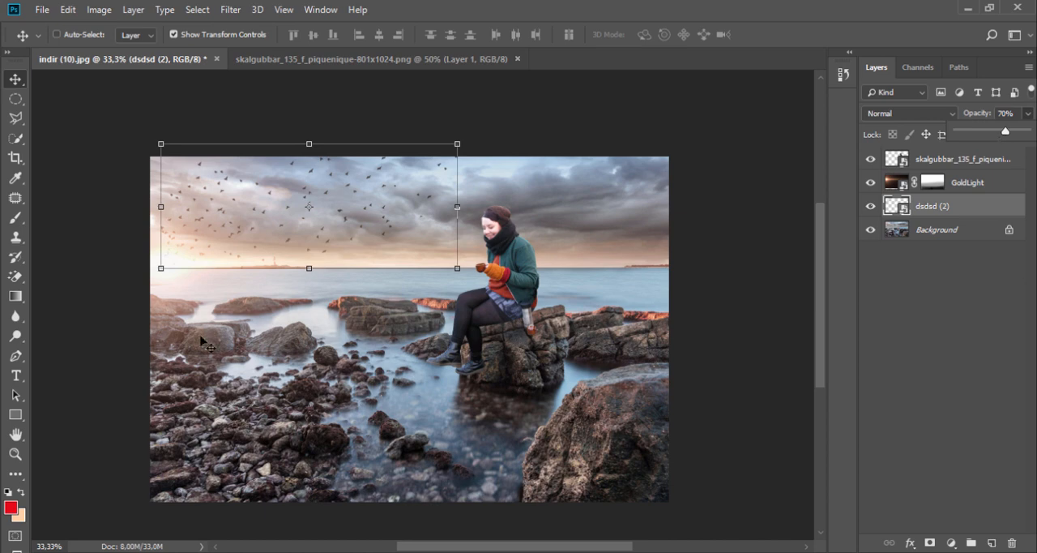
left_click_drag(160, 271, 175, 264)
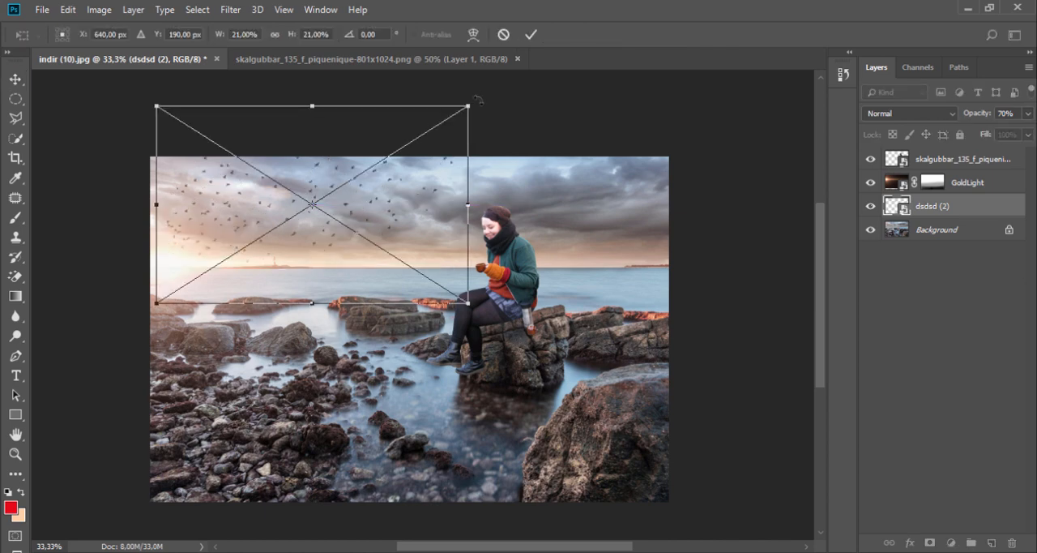
left_click_drag(477, 101, 369, 164)
left_click_drag(291, 248, 326, 231)
left_click_drag(440, 136, 449, 158)
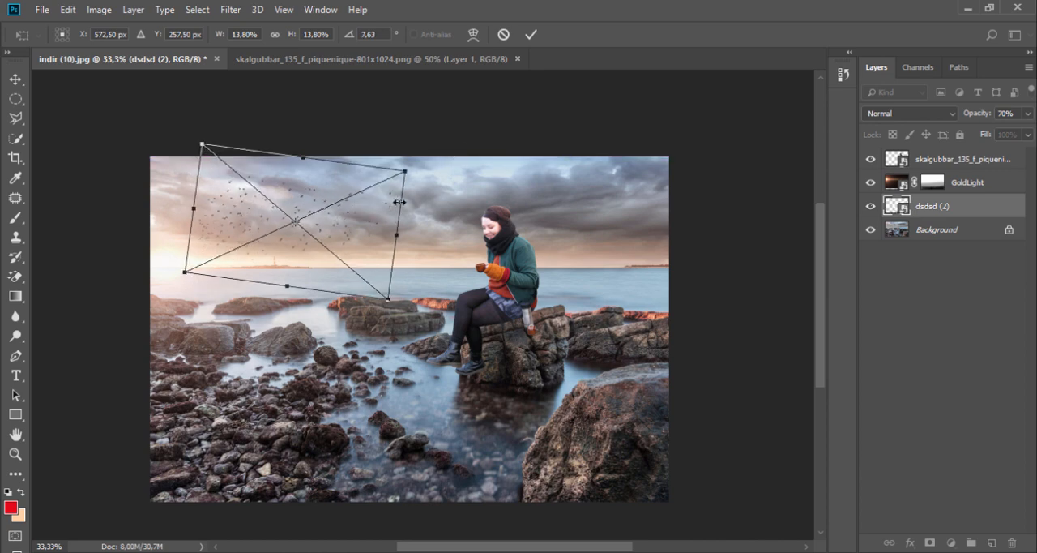
left_click_drag(390, 227, 353, 226)
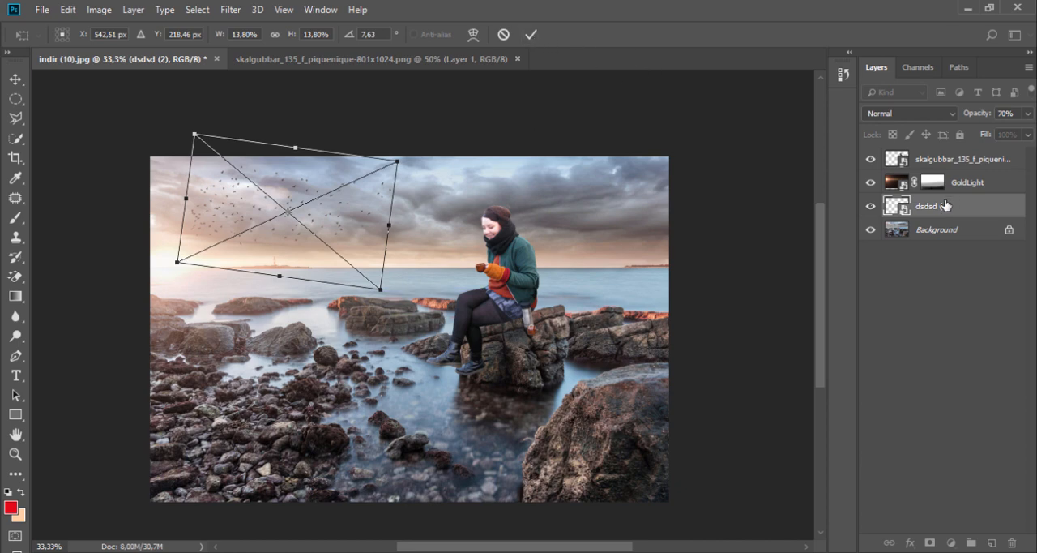
left_click(531, 34)
- Duplicate the bird layer and place the copy at the upper-right corner of the sky, rotated to 20.05°
left_click_drag(959, 207, 992, 542)
left_click_drag(370, 211, 721, 259)
left_click_drag(579, 211, 608, 178)
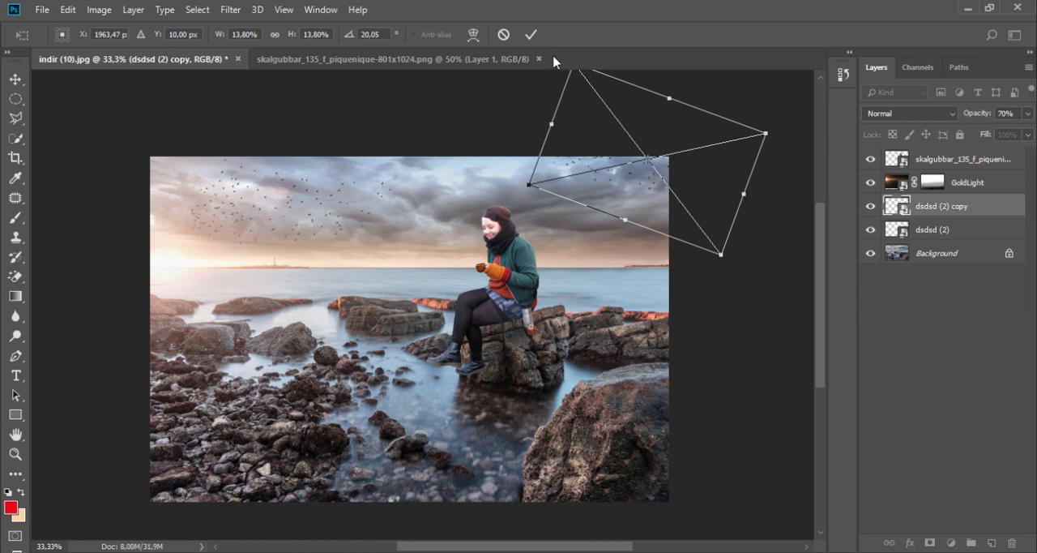
left_click(532, 35)
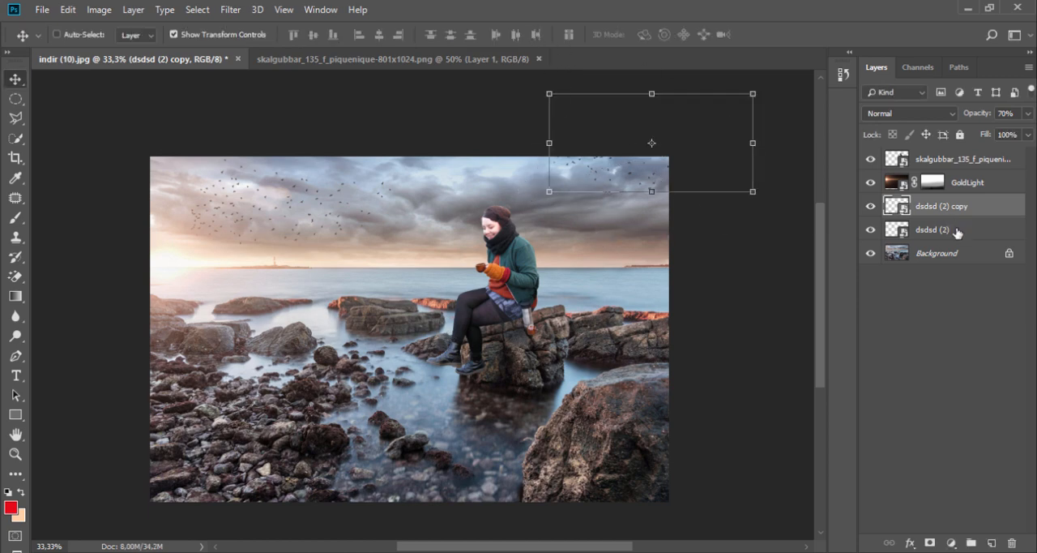
- Add a new empty layer directly above GoldLight and beneath the woman
left_click(960, 165)
left_click(974, 185)
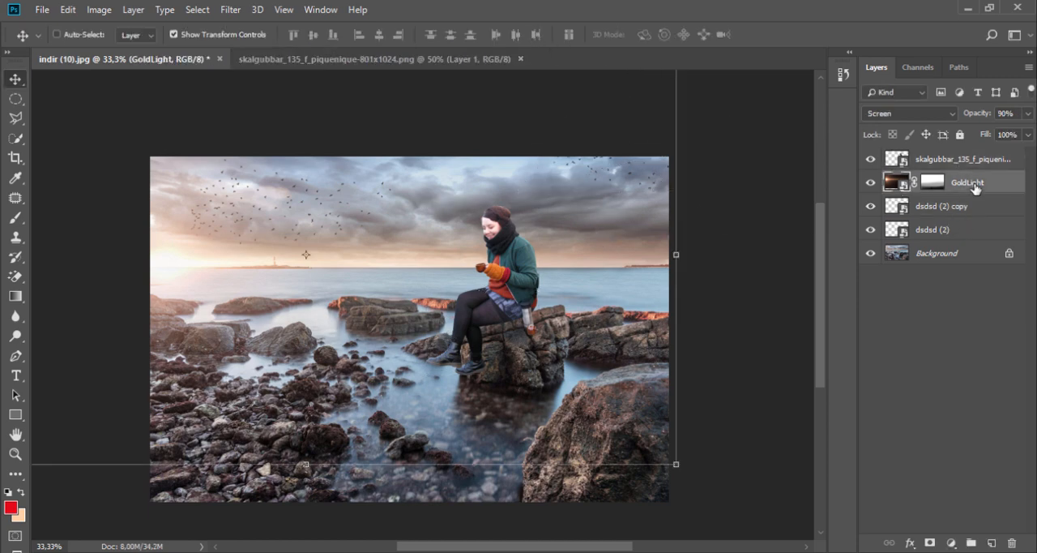
left_click(994, 540)
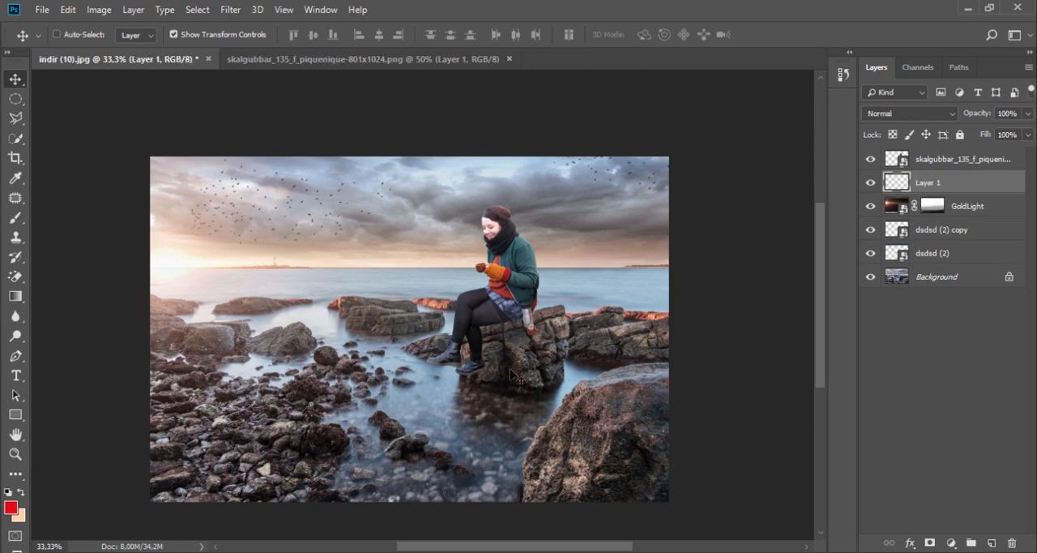
- Set up the soft brush at 26 px and sample black from the woman's stocking as the paint colour
scroll(511, 356, "up", 5)
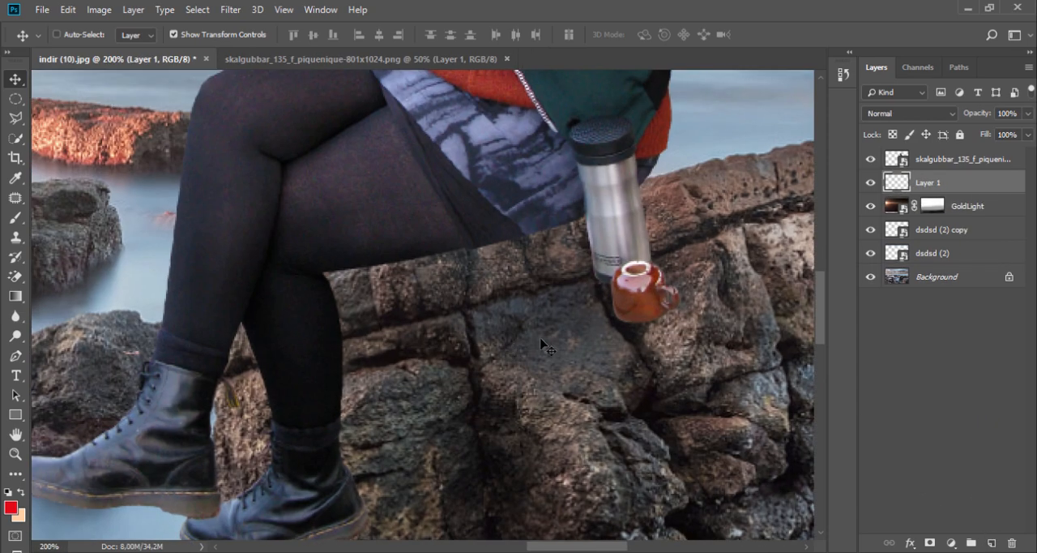
left_click(17, 221)
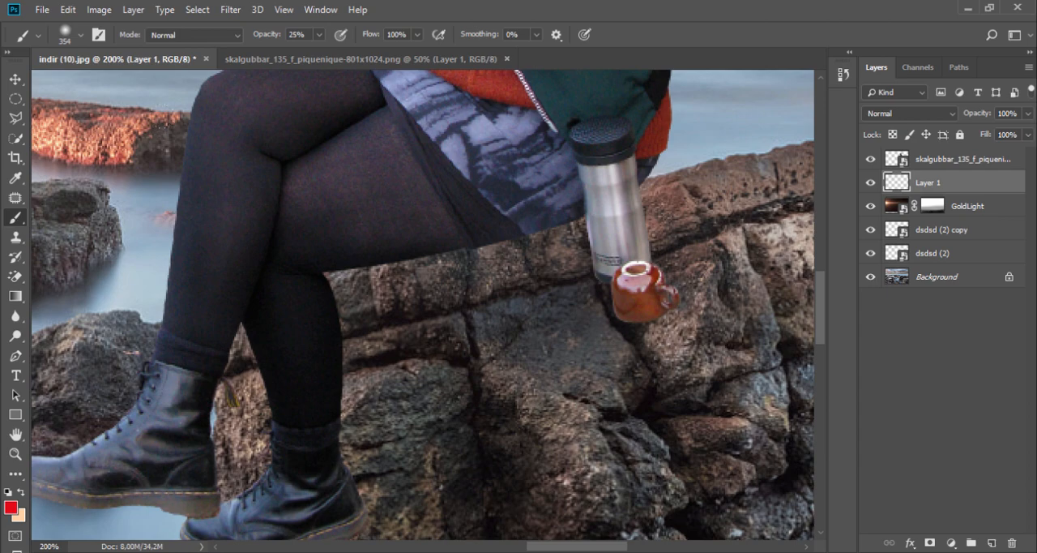
right_click(404, 279)
left_click_drag(511, 316, 507, 320)
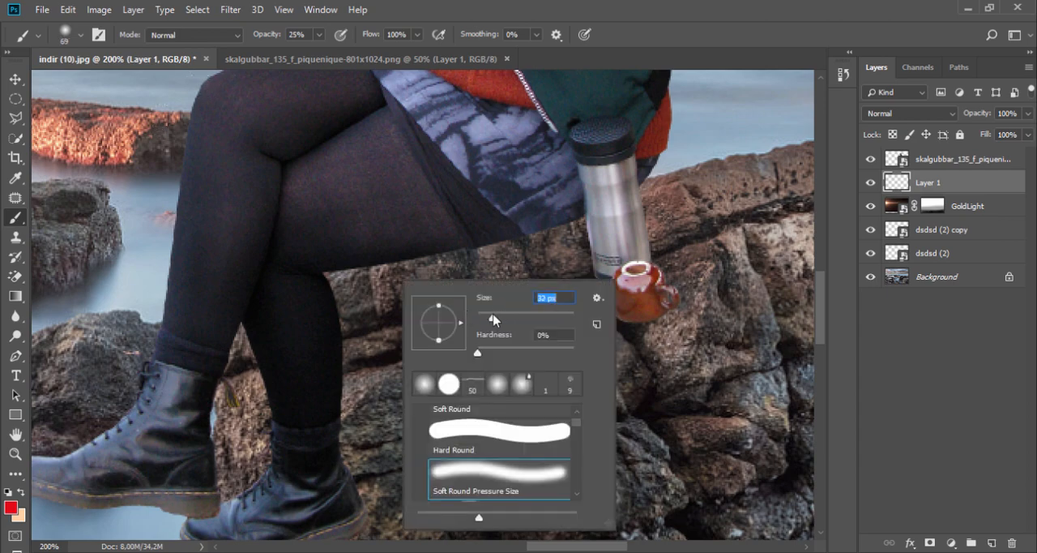
left_click(545, 222)
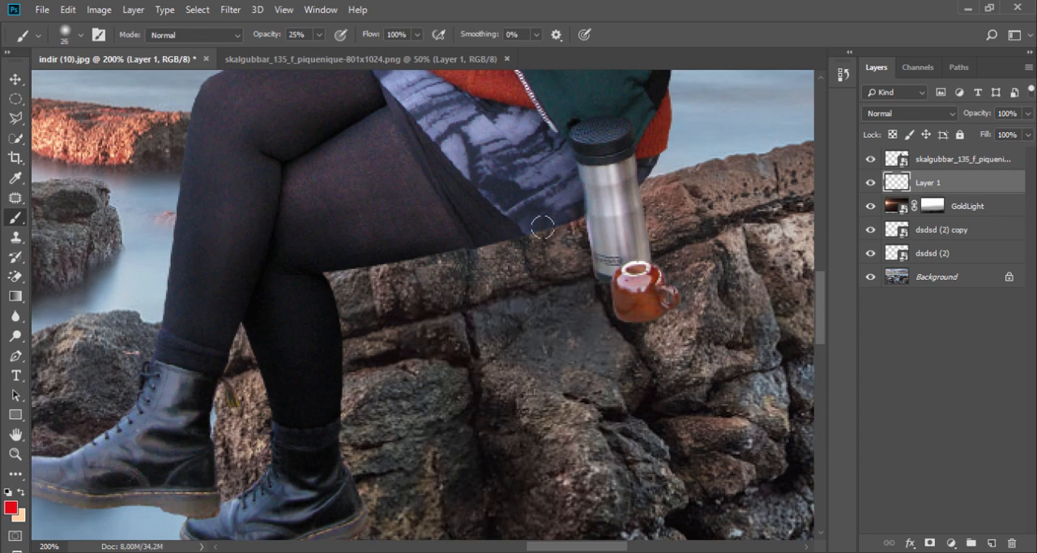
left_click(308, 381, "alt")
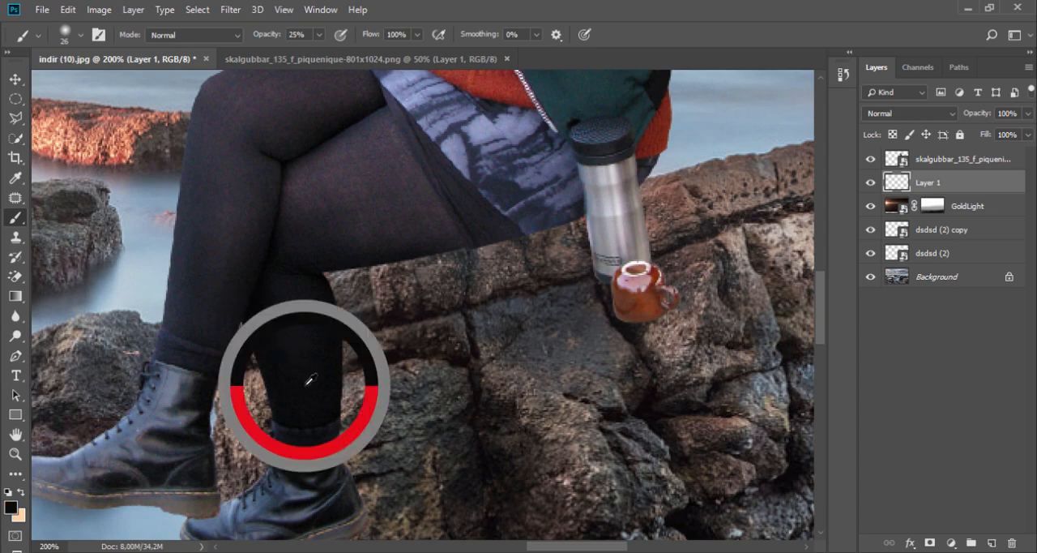
- Paint soft contact shadows on Layer 1 along the underside of the woman's thigh and the back of her lower leg
left_click_drag(417, 245, 333, 259)
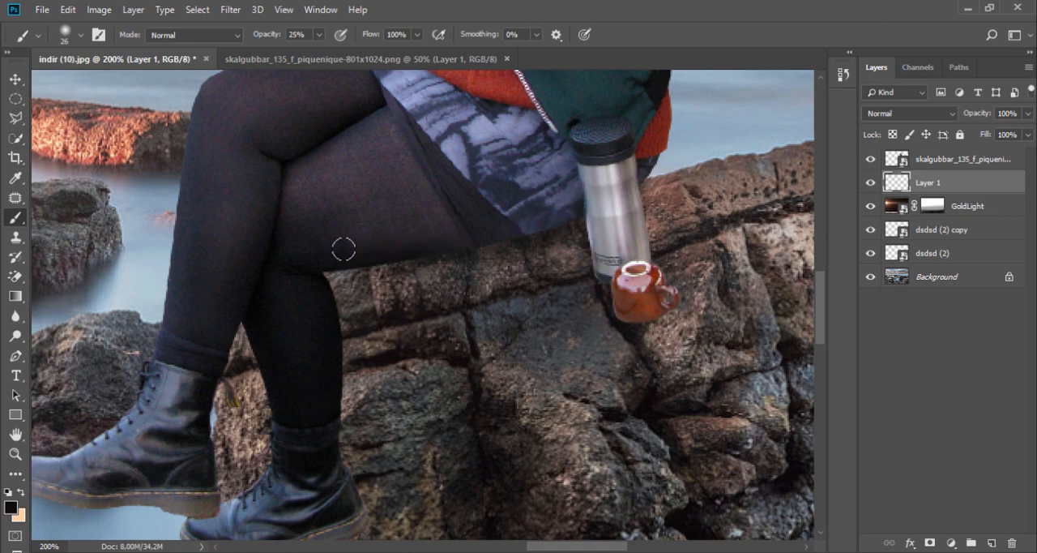
left_click_drag(336, 334, 324, 440)
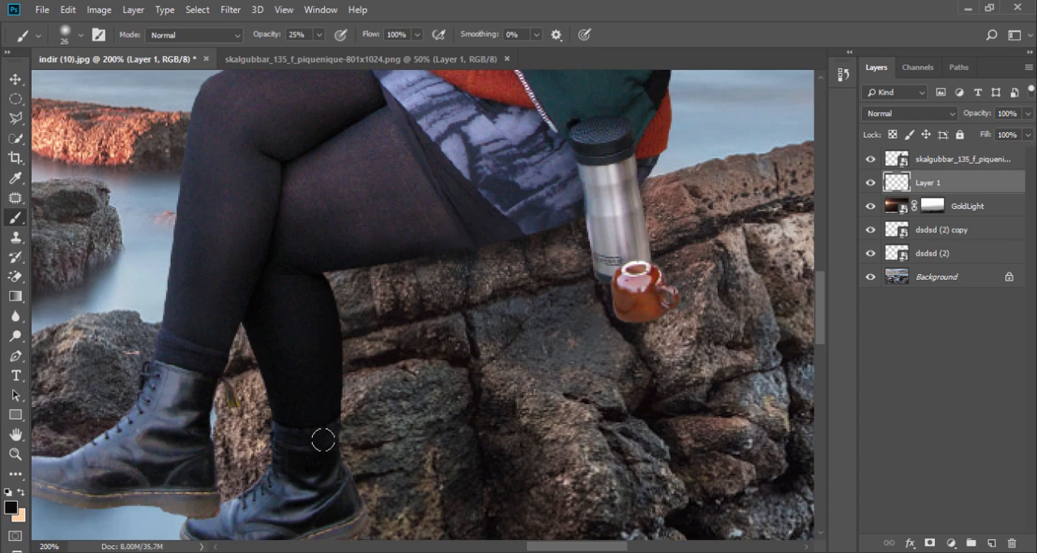
left_click_drag(337, 373, 313, 460)
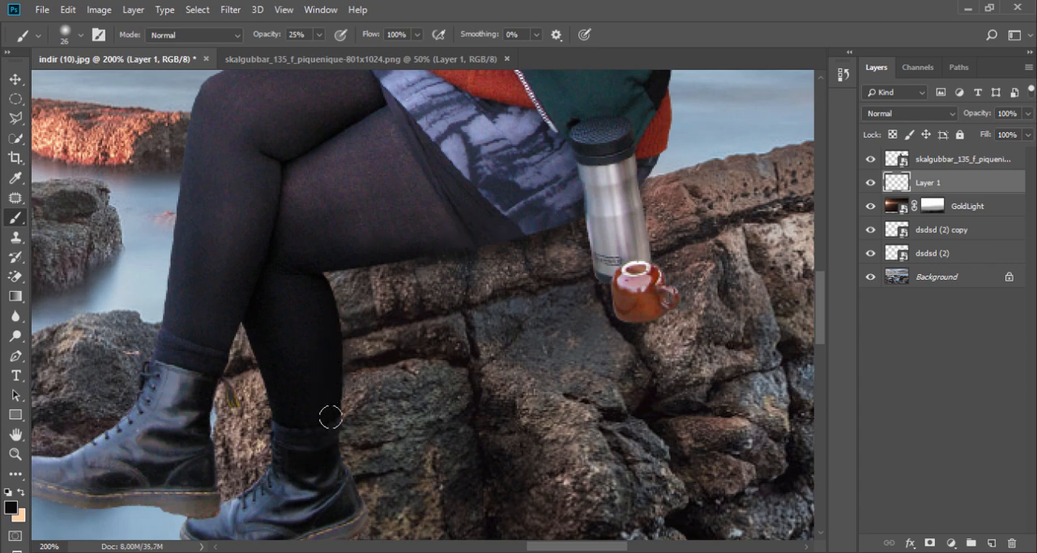
left_click_drag(329, 418, 324, 462)
left_click_drag(323, 401, 324, 437)
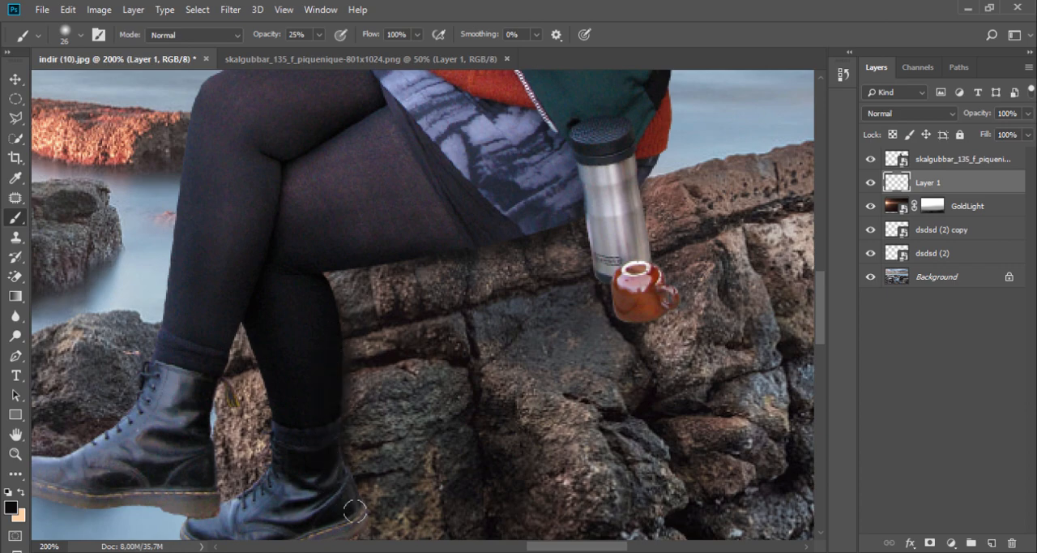
- Add a Hue/Saturation adjustment layer clipped to the woman's layer and set its Lightness to -39
left_click(384, 342, "alt")
left_click(383, 341, "alt")
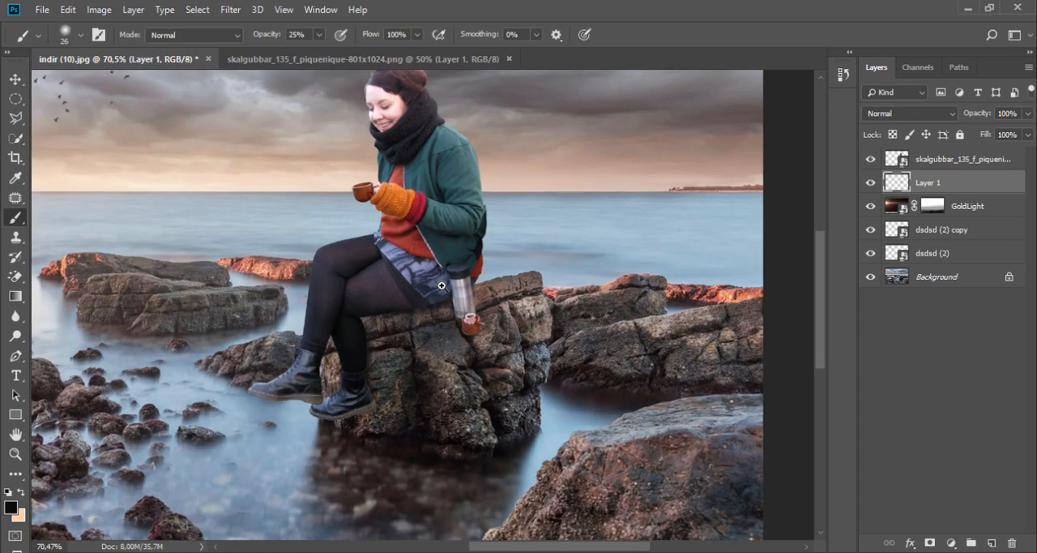
left_click(409, 320, "ctrl")
left_click(409, 320, "ctrl")
left_click(409, 319, "ctrl")
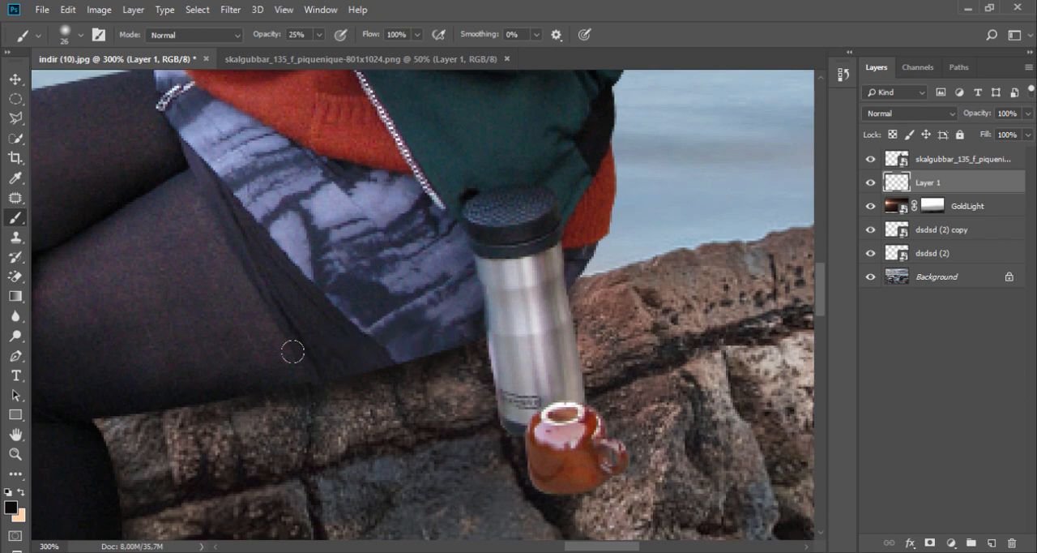
left_click(970, 161)
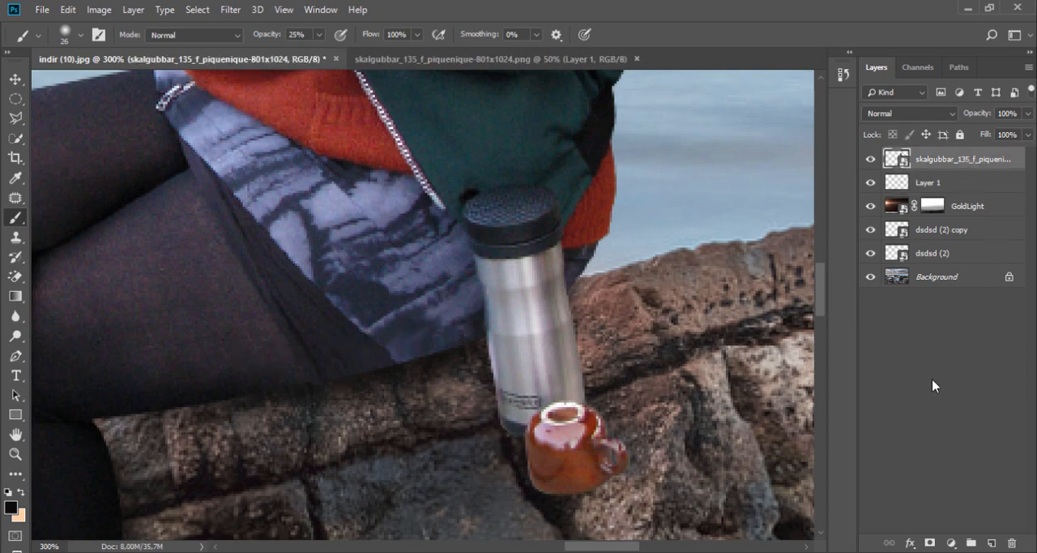
left_click(951, 542)
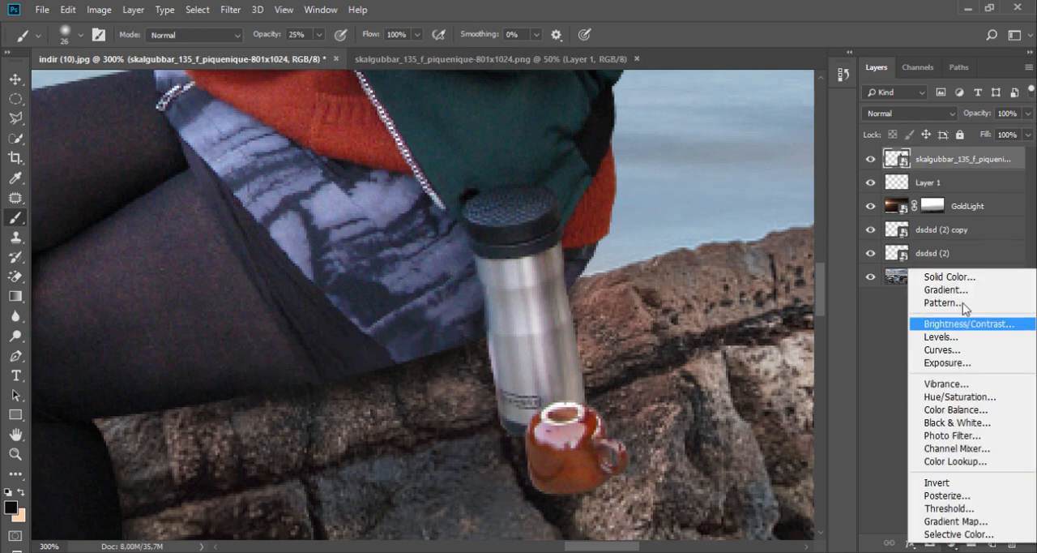
left_click(963, 398)
right_click(973, 165)
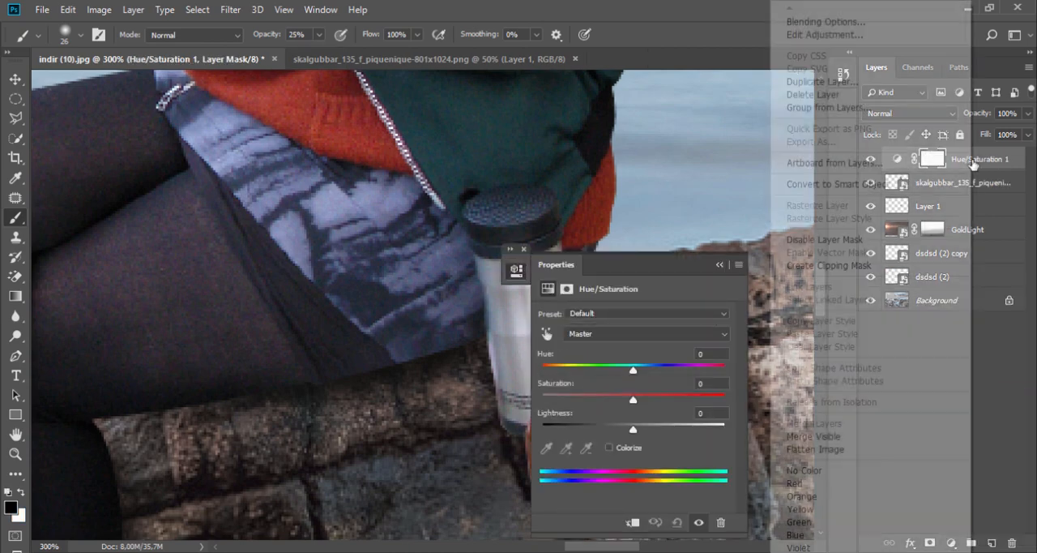
left_click(818, 265)
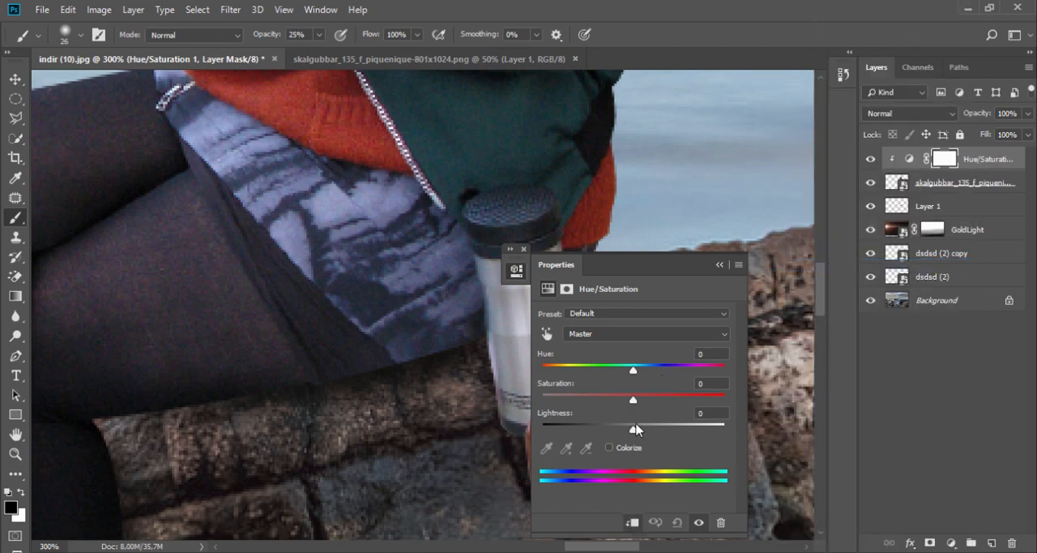
left_click_drag(636, 430, 597, 430)
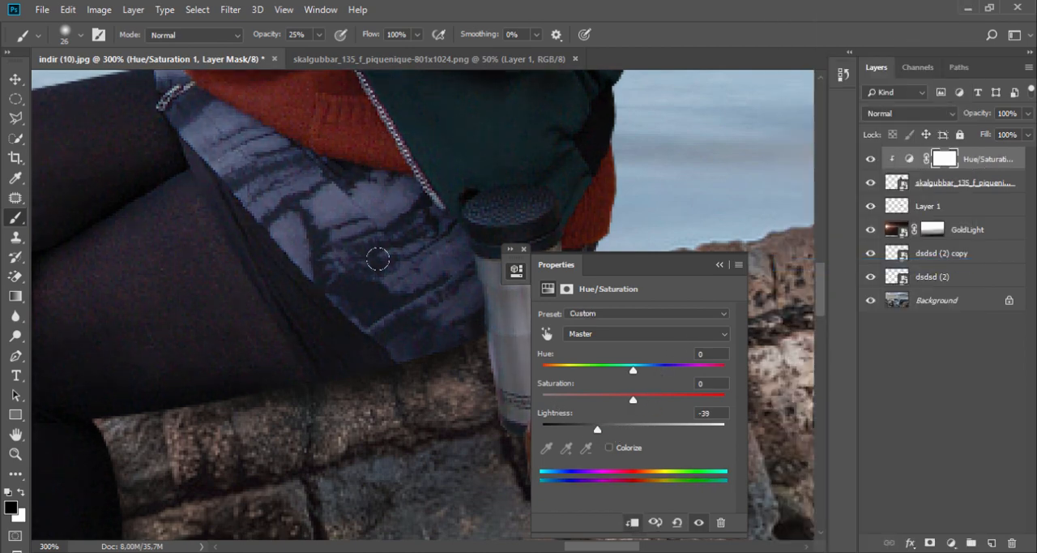
- With a 100 px black brush at 25% opacity, paint the Hue/Saturation mask over the light-facing areas of the woman
scroll(324, 254, "down", 2)
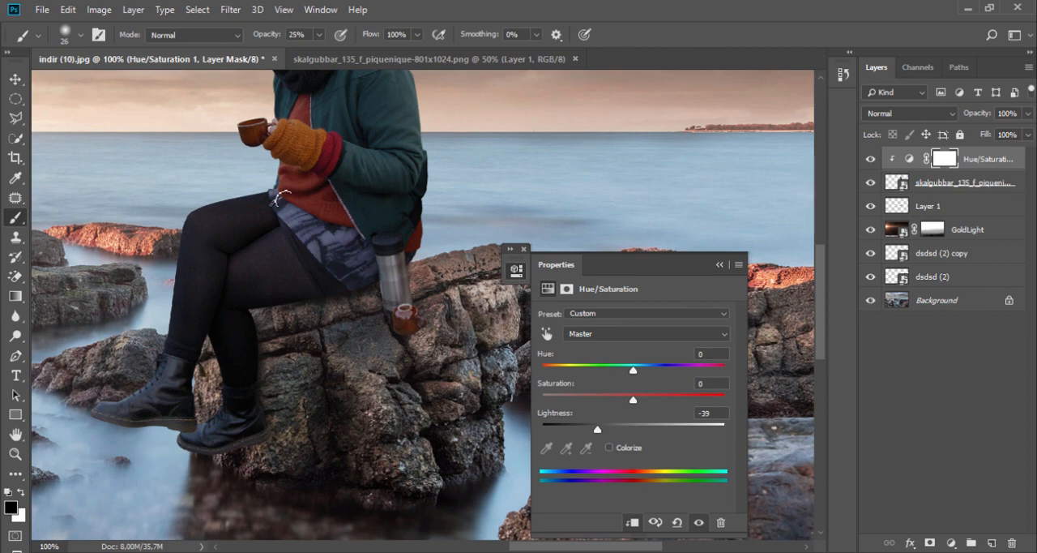
right_click(284, 198)
left_click(412, 235)
key("Return")
key("Return")
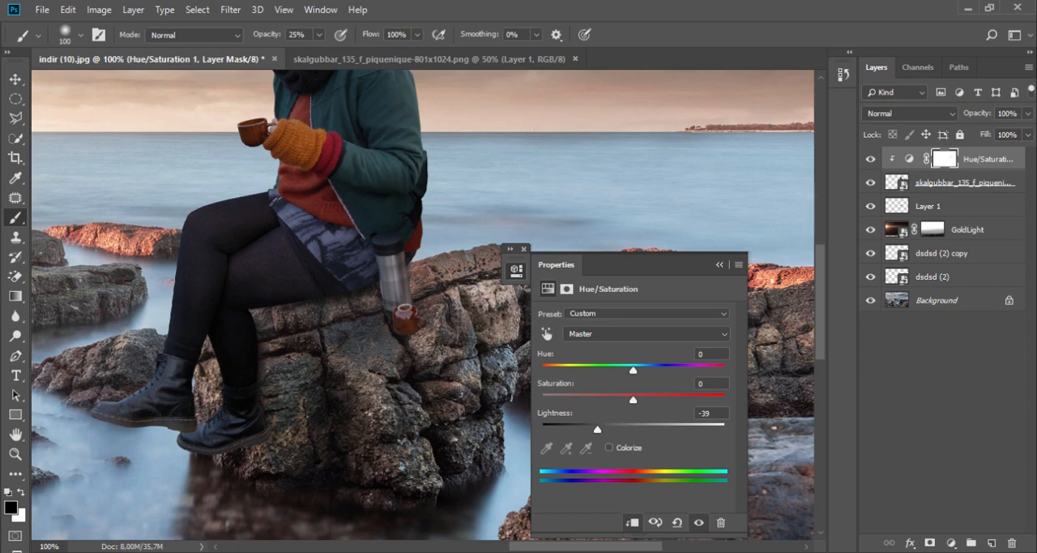
left_click_drag(250, 181, 321, 300)
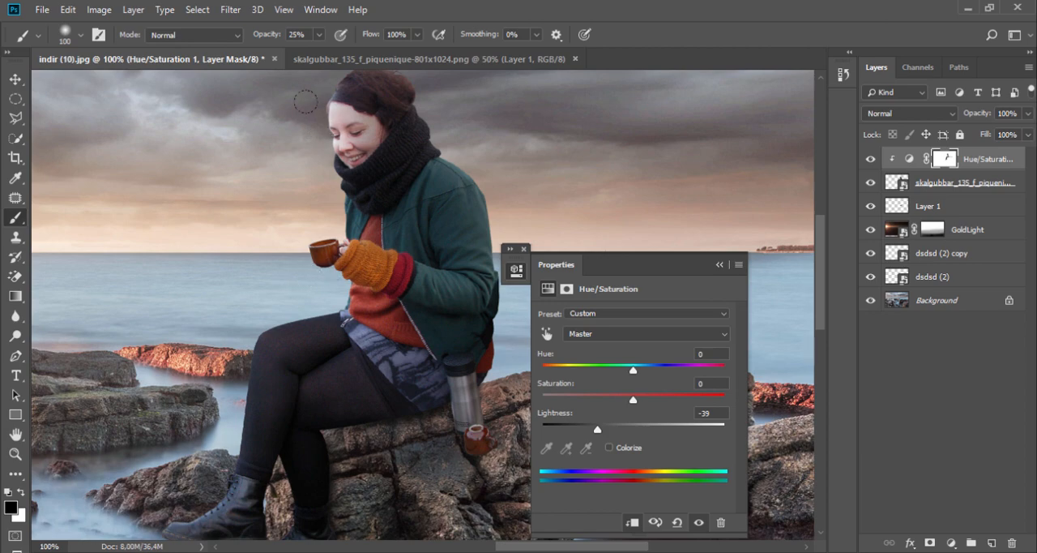
left_click_drag(395, 132, 389, 177)
left_click(719, 264)
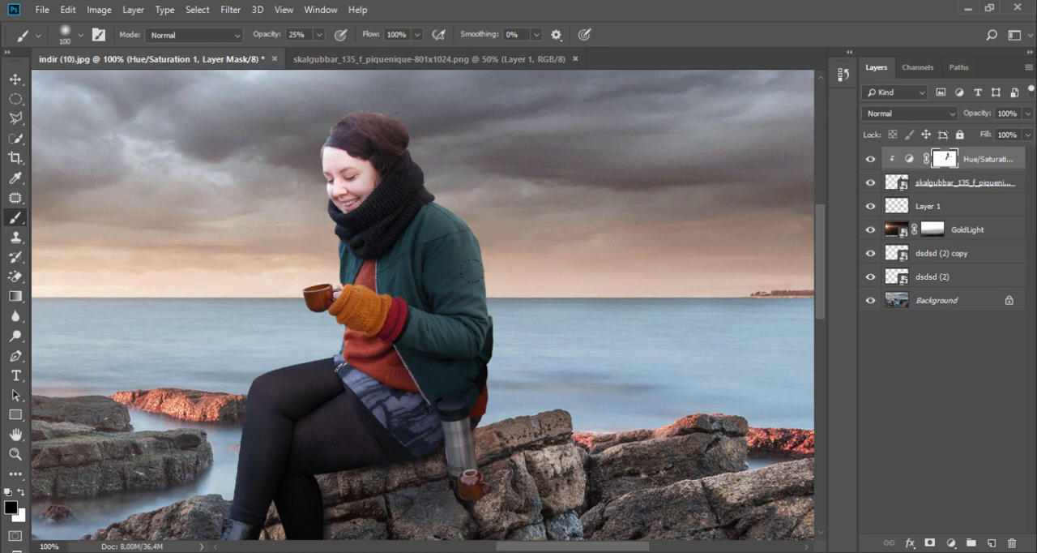
- Toggle the Hue/Saturation adjustment off and on, close up and zoomed out, to compare the woman's shading
left_click(870, 159)
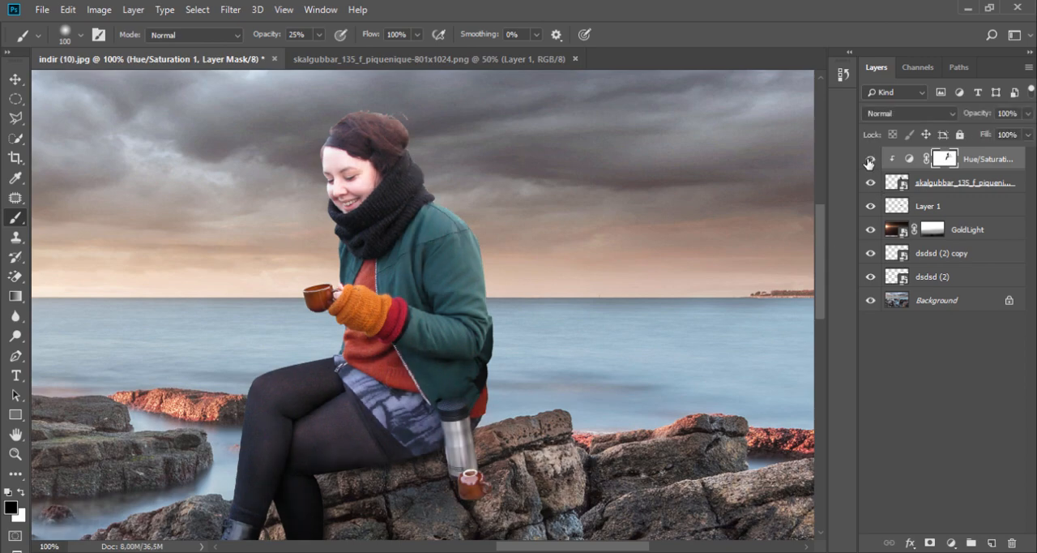
left_click(870, 159)
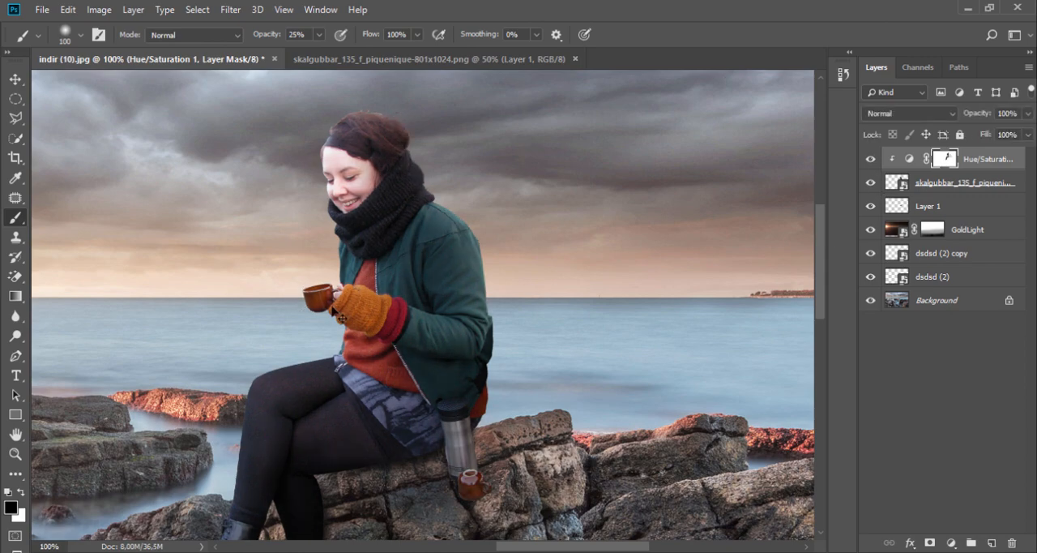
left_click(310, 303, "alt")
left_click(311, 304, "alt")
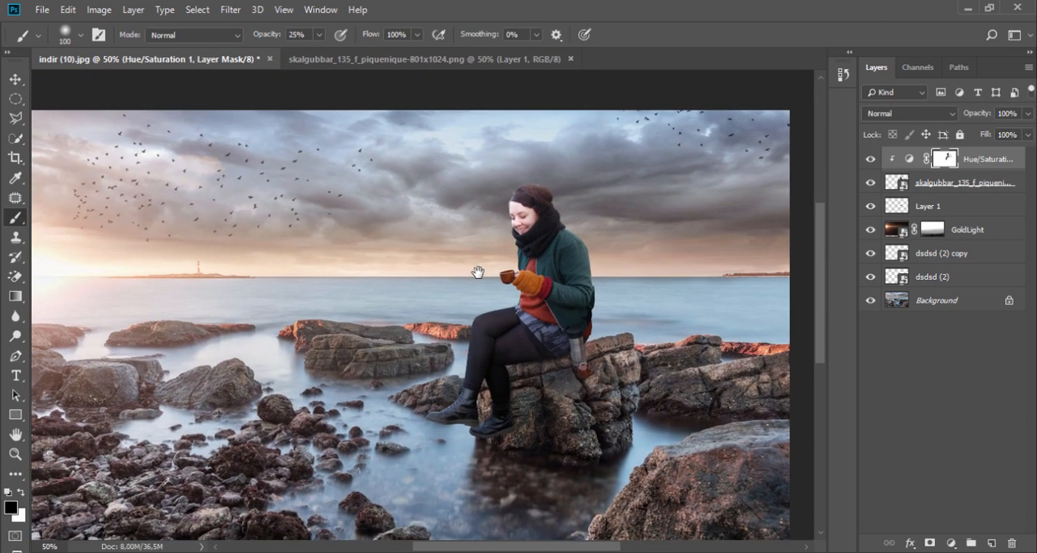
left_click(871, 160)
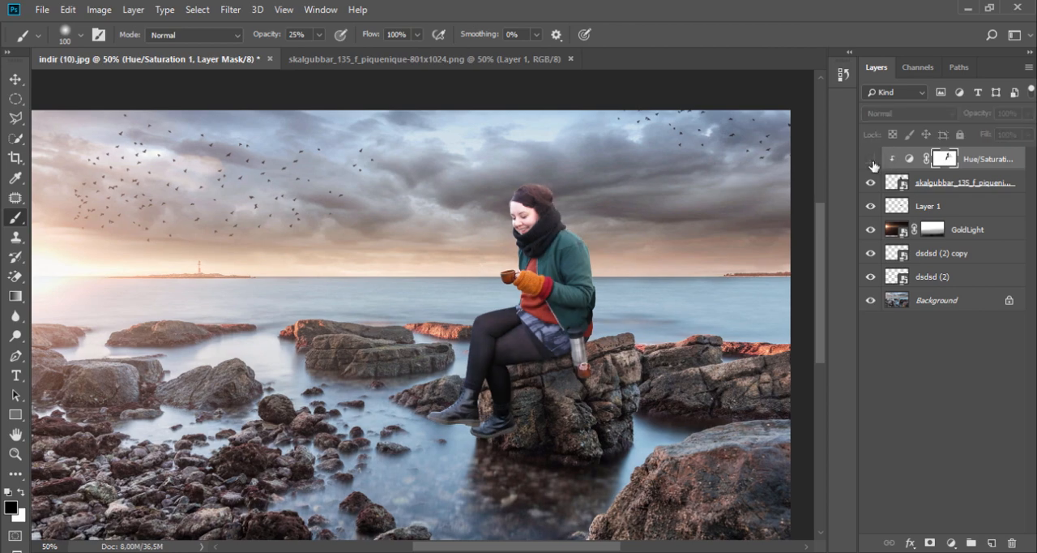
left_click(871, 160)
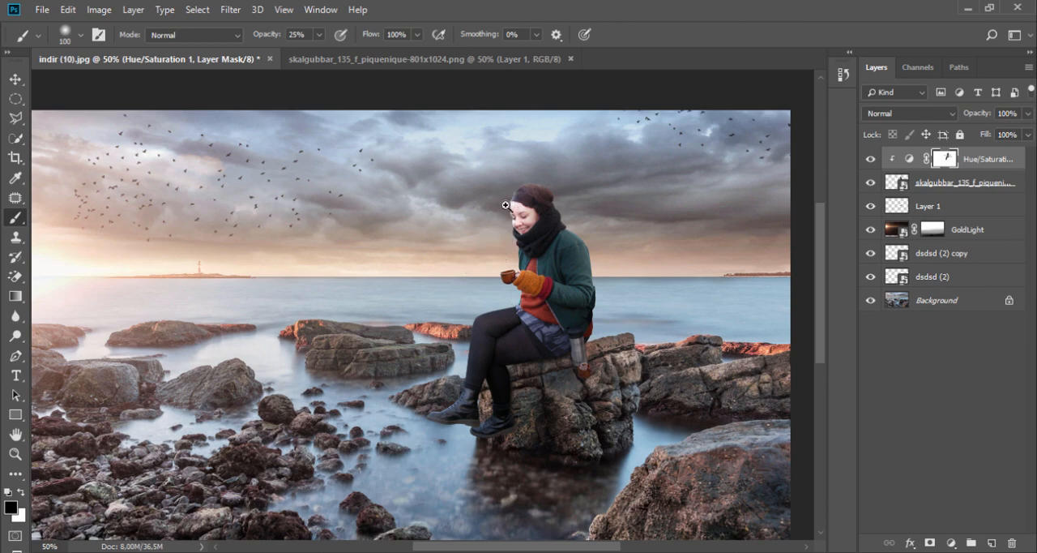
scroll(506, 205, "up", 3)
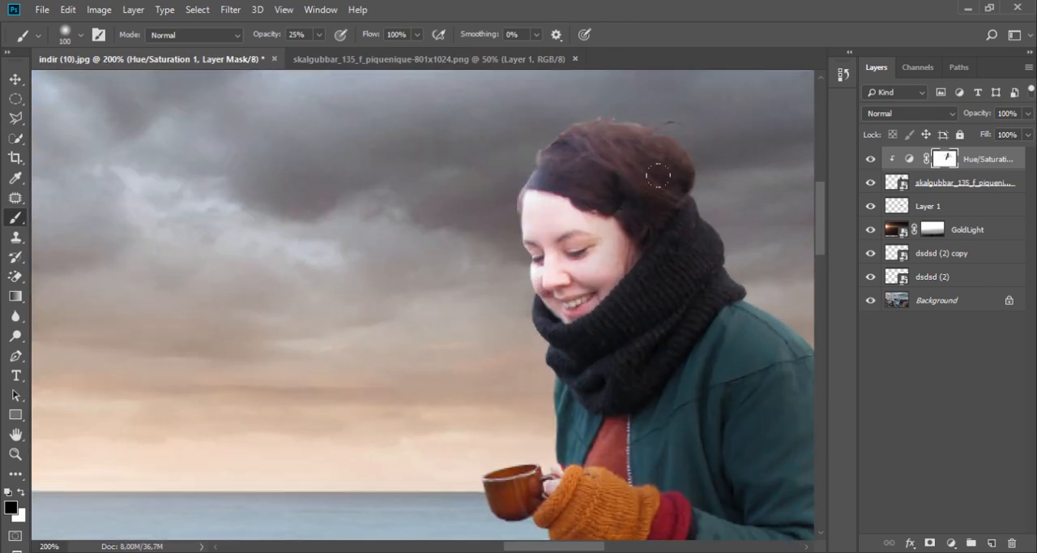
- Paint white on the Hue/Saturation mask over the woman's forehead and cheek to restore some of the darkening
key("x")
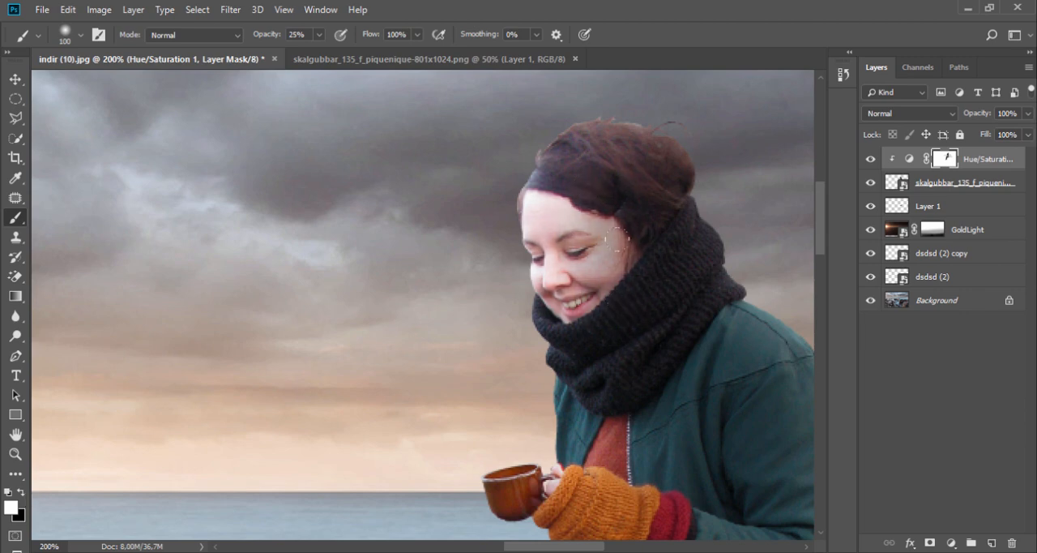
scroll(324, 352, "down", 3)
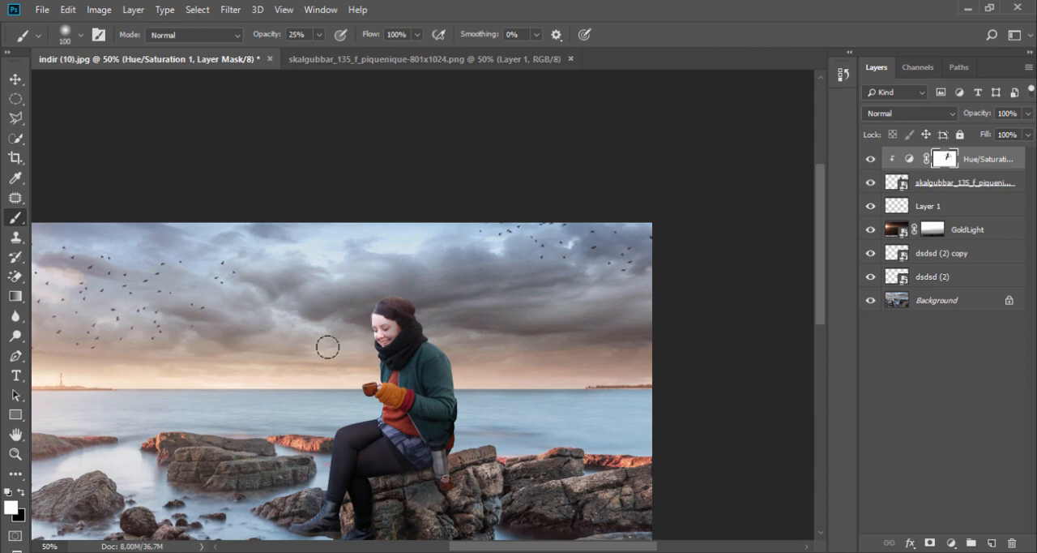
- Duplicate the GoldLight layer and place the copy above the Hue/Saturation adjustment layer
left_click(1008, 236)
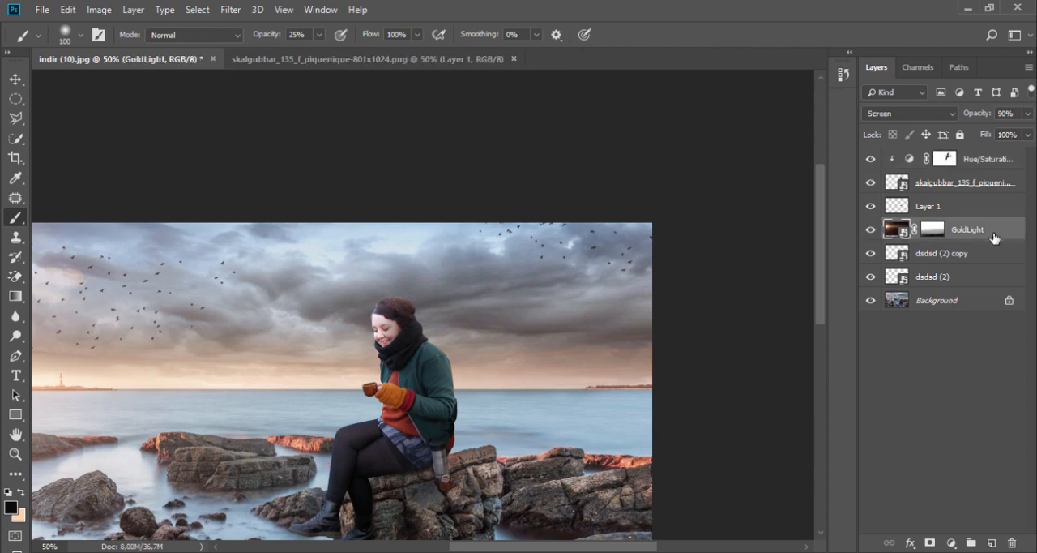
left_click_drag(995, 236, 992, 542)
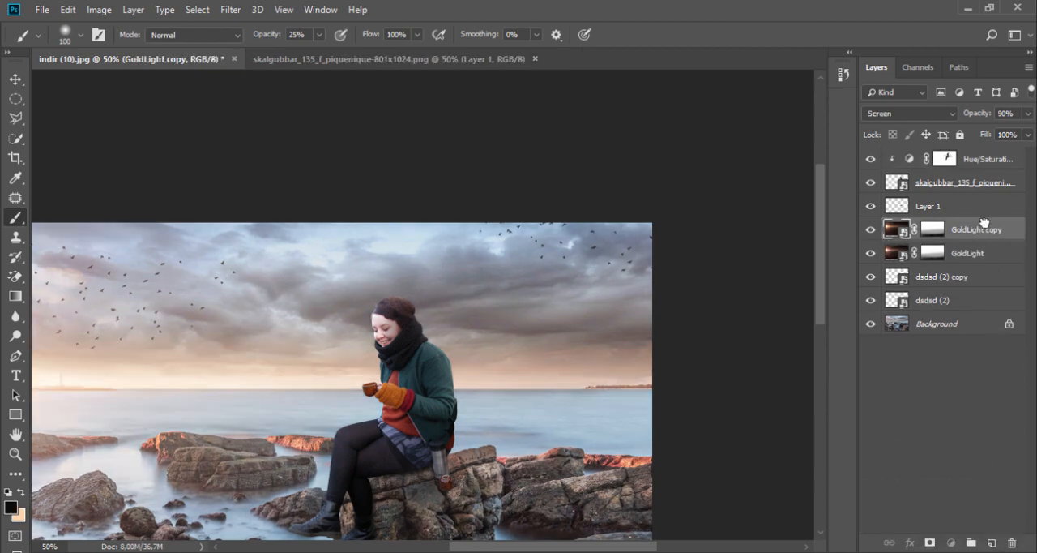
left_click_drag(984, 222, 963, 177)
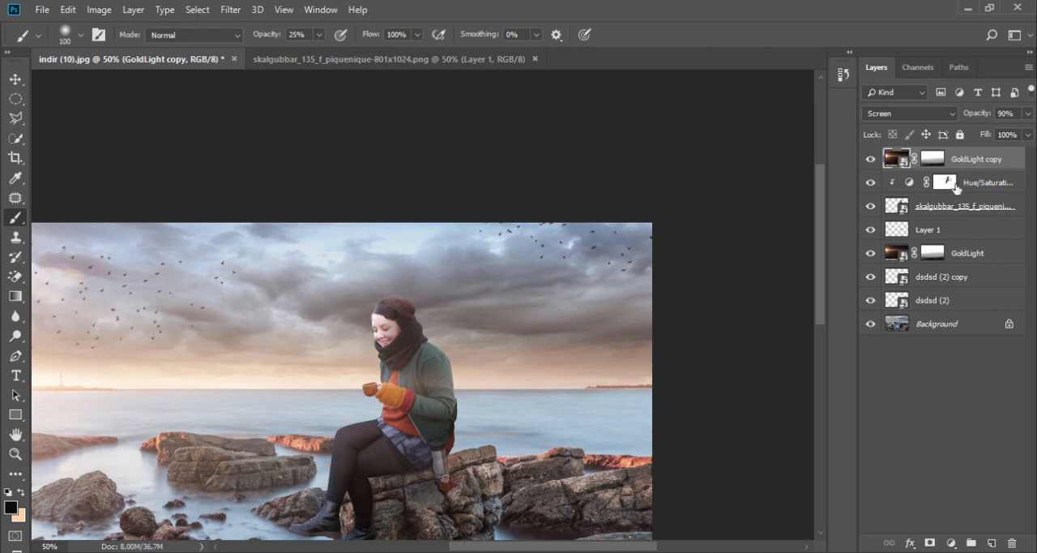
- Clip the GoldLight copy to the woman's layer with a clipping mask so its glow affects only her
right_click(975, 162)
left_click(701, 184)
mouse_move(336, 360)
left_mouse_down()
mouse_move(472, 279)
mouse_move(483, 246)
left_mouse_up()
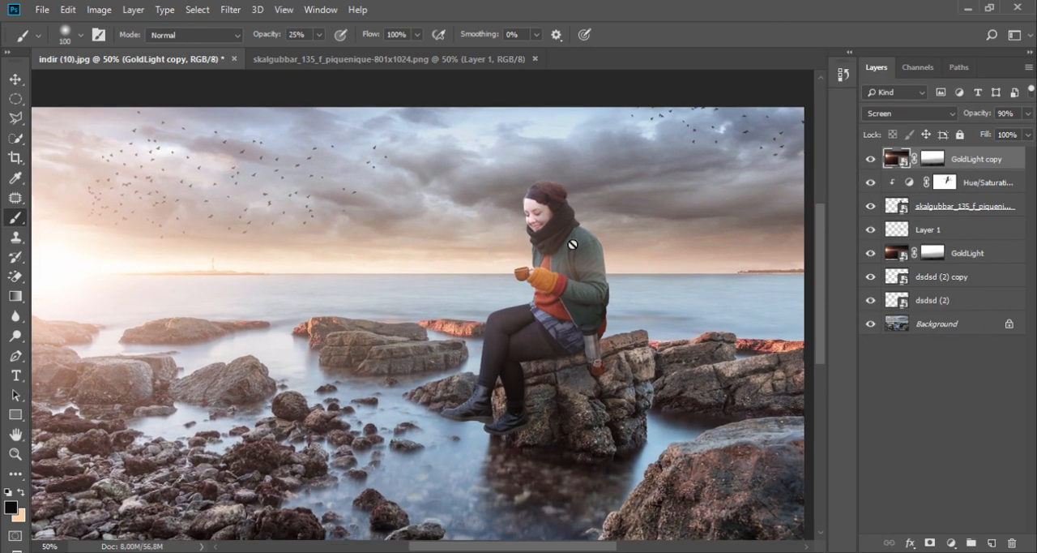
right_click(985, 158)
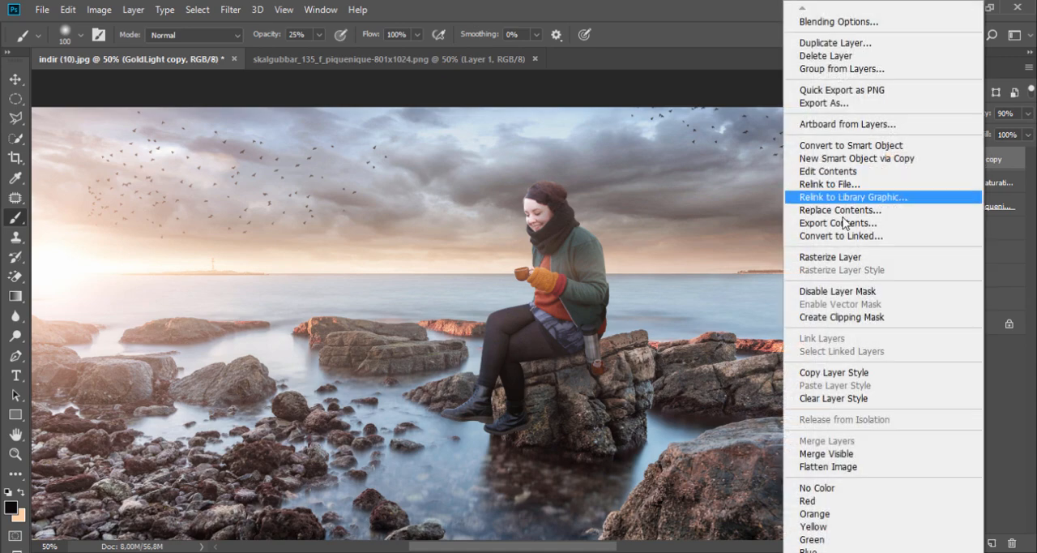
left_click(842, 317)
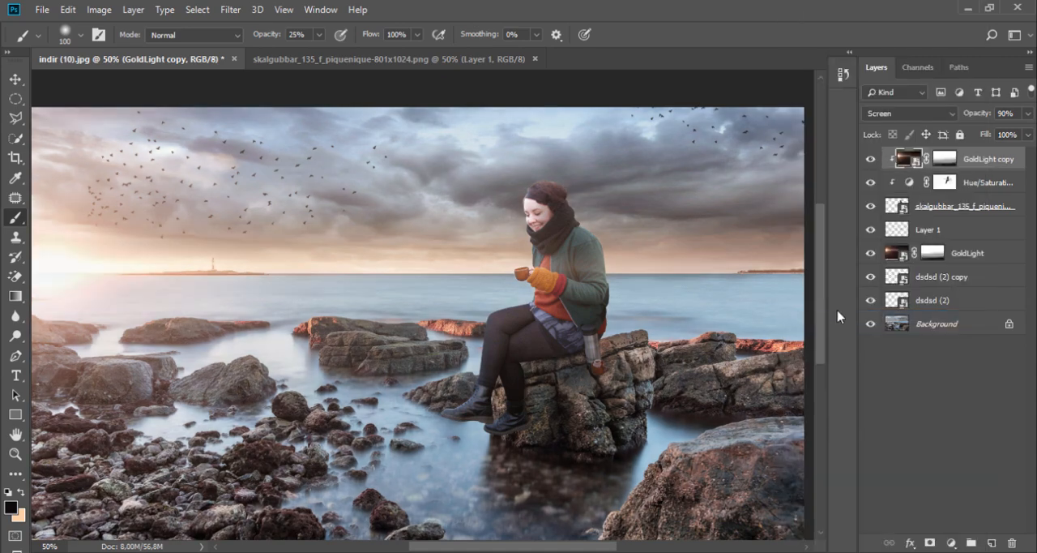
- Compare the GoldLight copy hidden and shown, and lower its opacity to 40%
left_click(871, 161)
left_click(871, 160)
left_click(1028, 114)
left_click_drag(1034, 124, 987, 135)
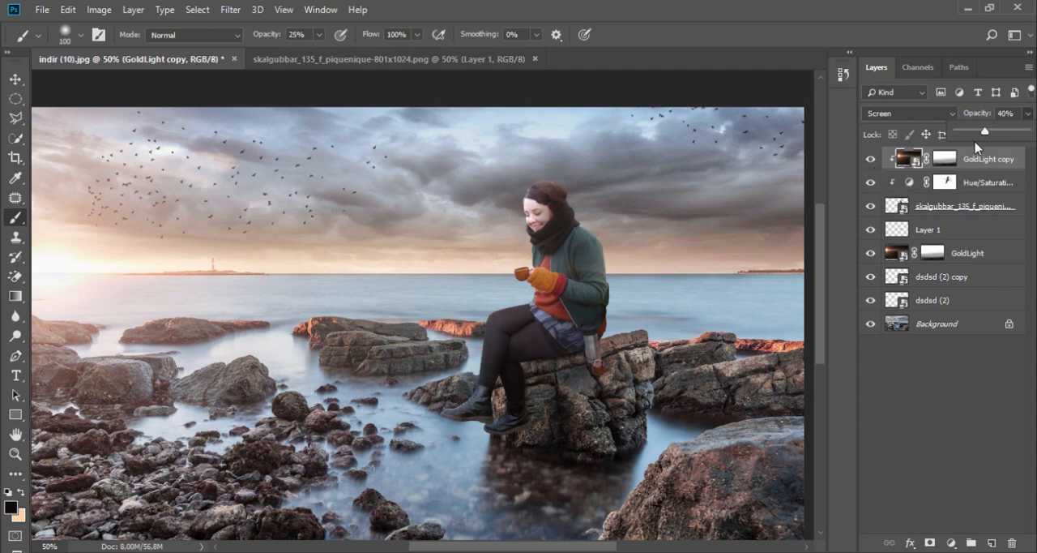
- Toggle the GoldLight copy off and on, and examine the woman's lighting both zoomed out and close up
left_click(870, 160)
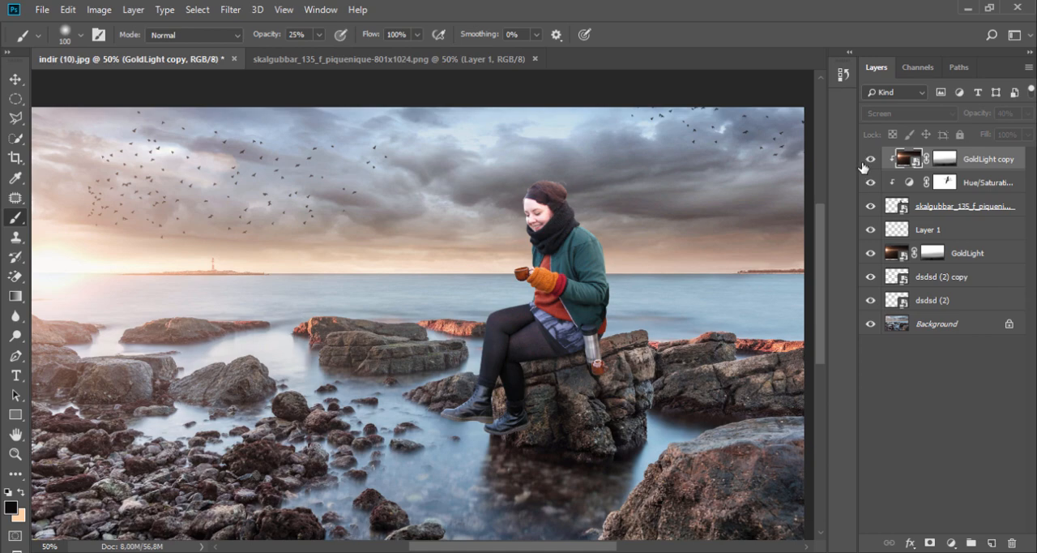
left_click(870, 160)
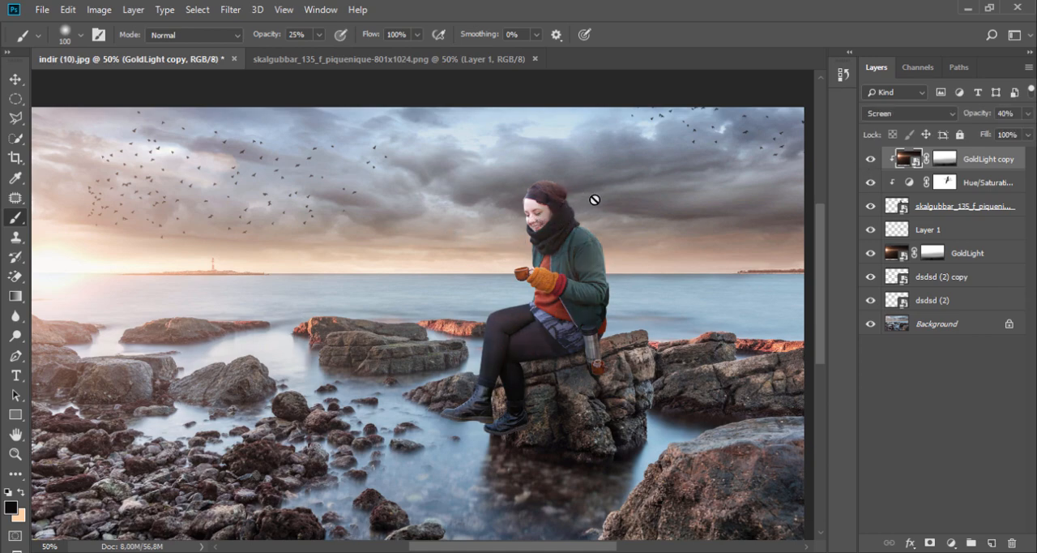
key("ctrl+minus")
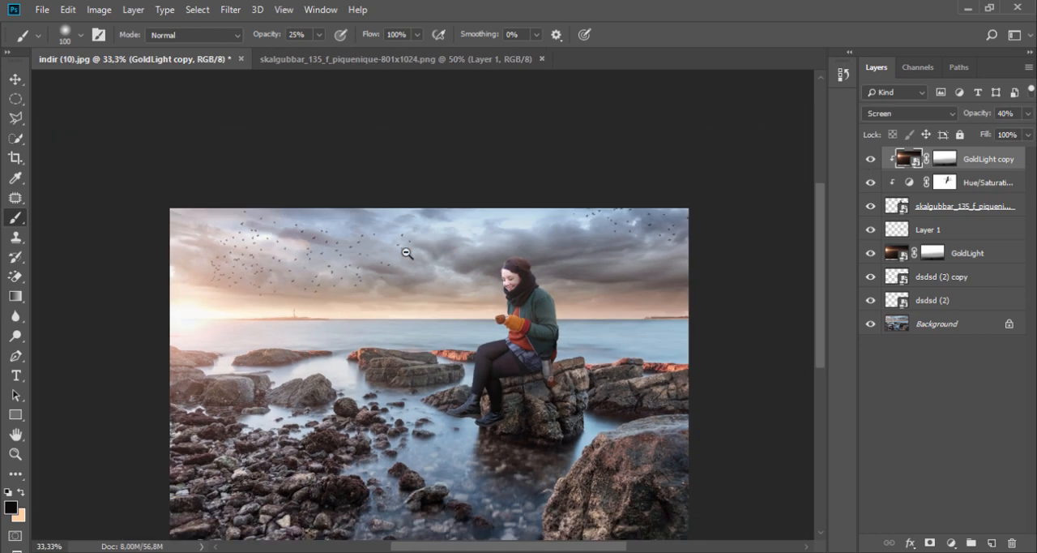
left_click_drag(408, 253, 391, 200)
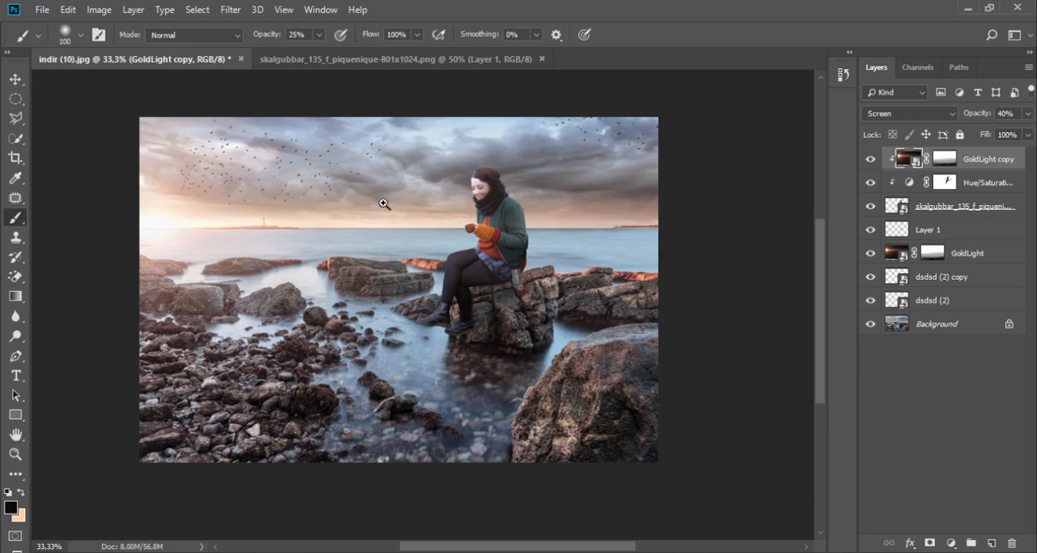
left_click(384, 203)
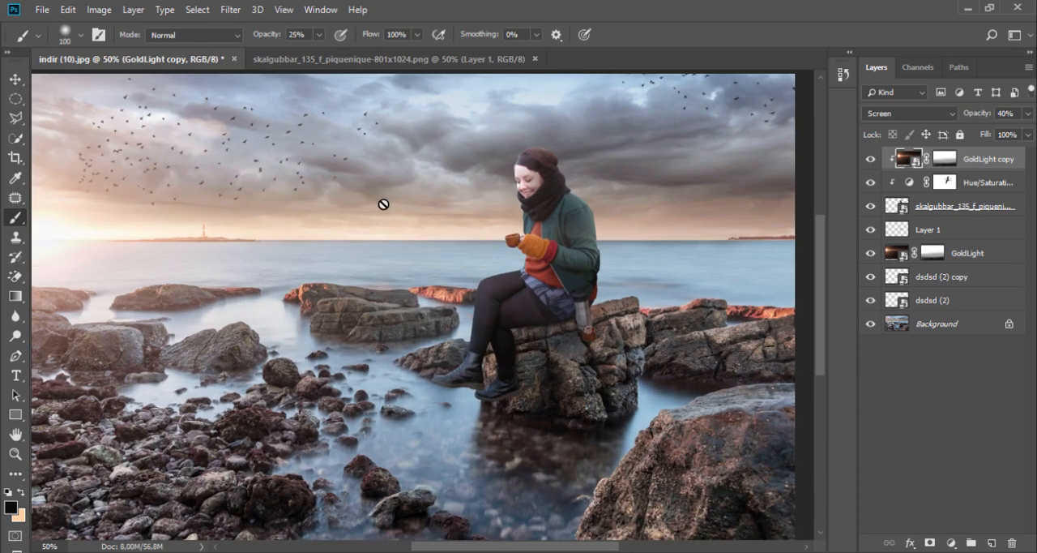
left_click(532, 221)
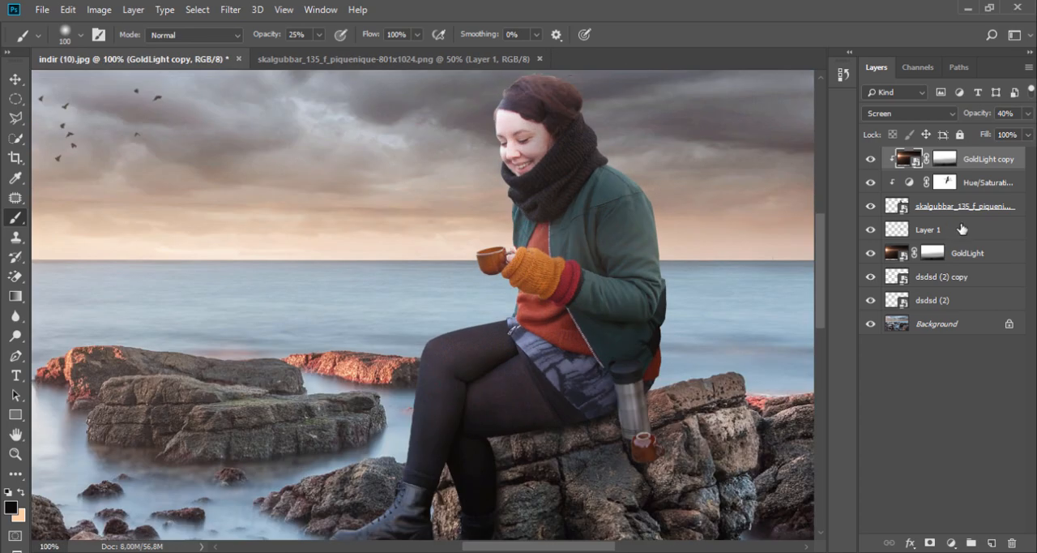
- Open the Camera Raw Filter on the woman's layer and set Contrast to +21, keeping Exposure at 0
left_click(975, 207)
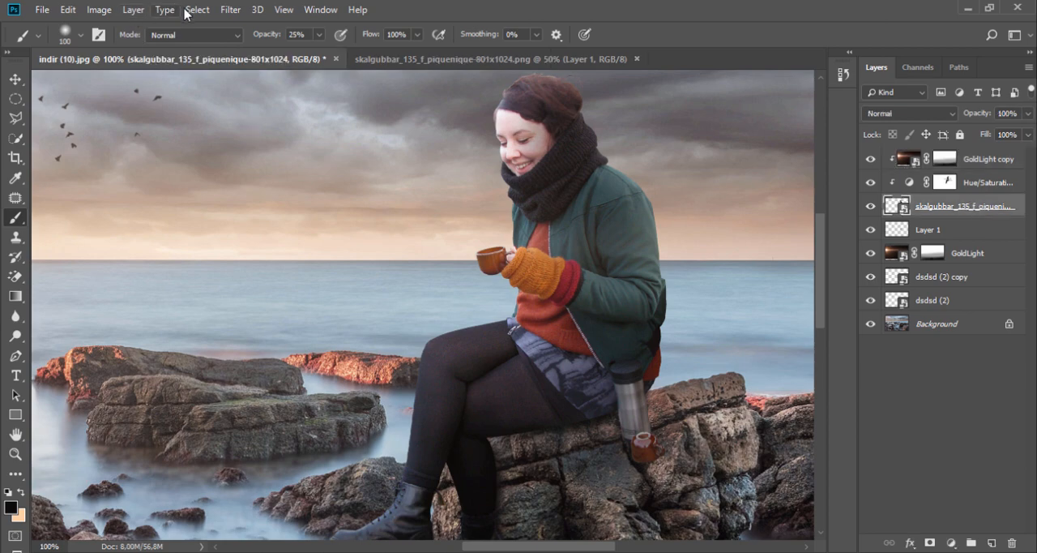
left_click(230, 10)
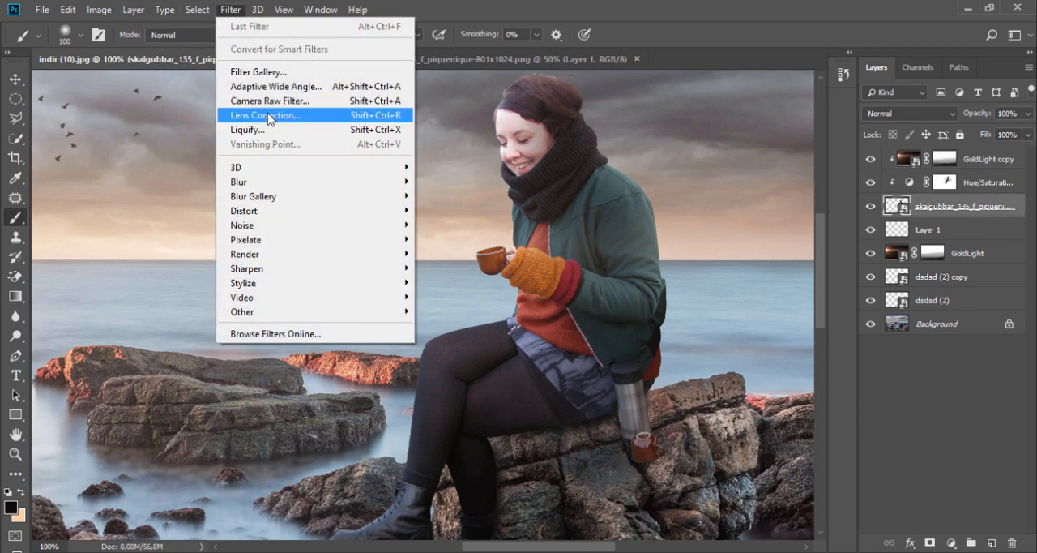
left_click(269, 102)
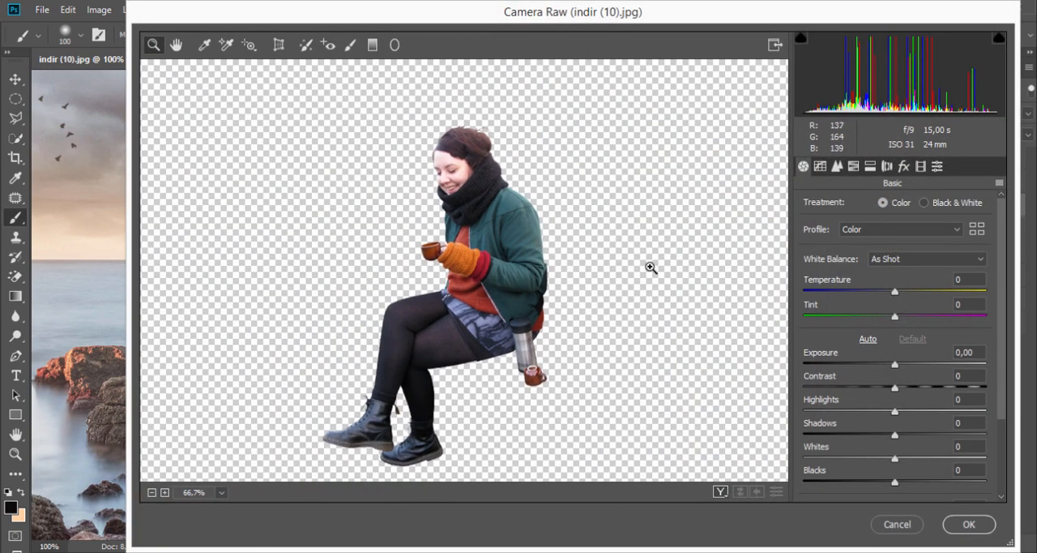
mouse_move(894, 364)
left_mouse_down()
mouse_move(907, 365)
mouse_move(891, 366)
left_mouse_up()
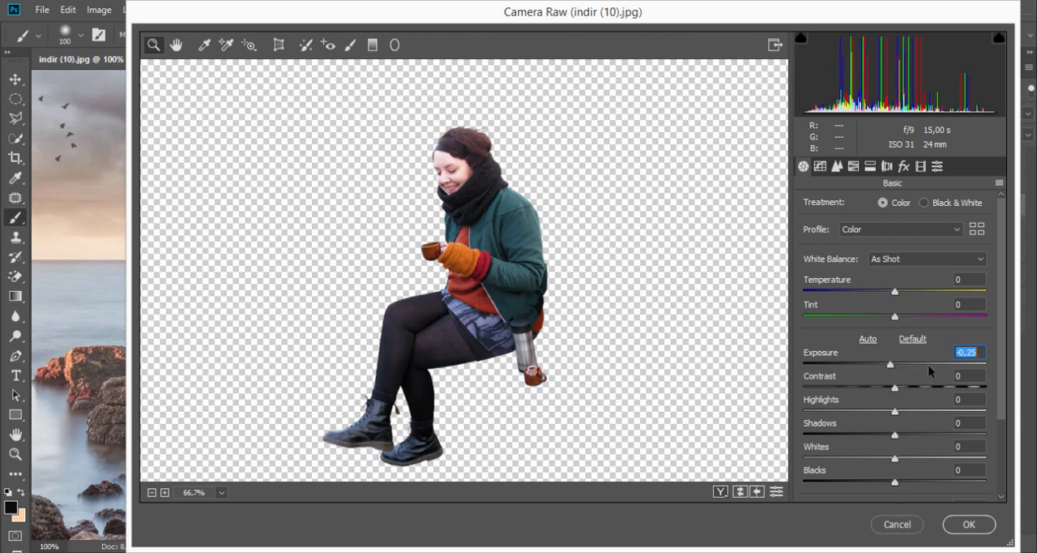
type("0")
left_click_drag(897, 387, 918, 386)
- Increase the Sharpening Amount for the woman in Camera Raw and set Shadows to -3
left_click(837, 167)
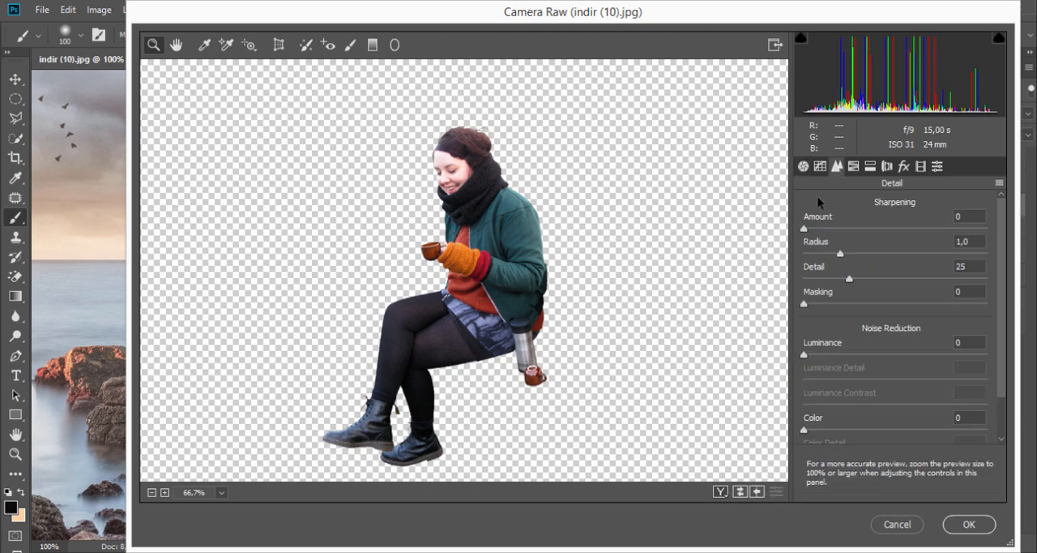
left_click_drag(805, 229, 839, 232)
left_click(802, 166)
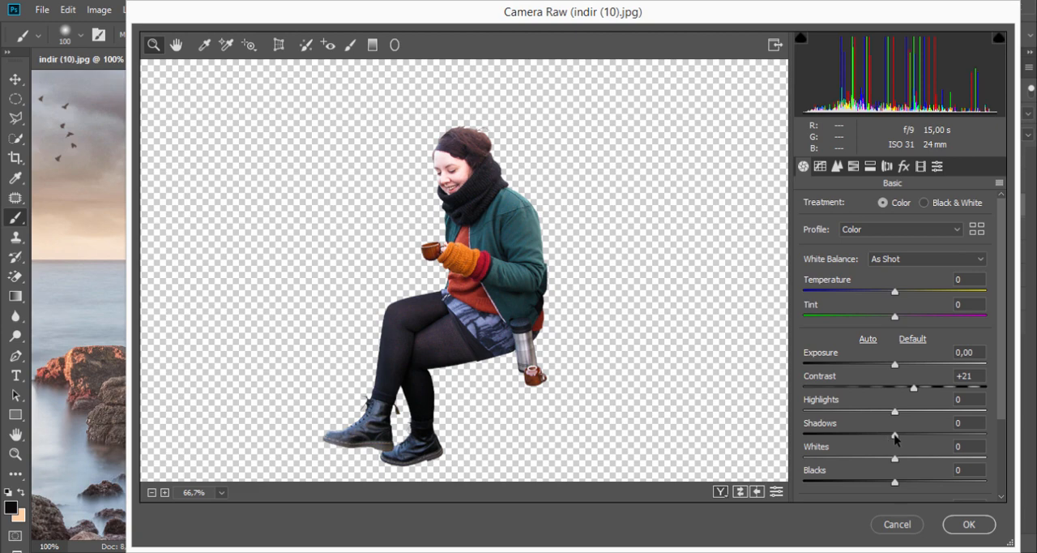
mouse_move(894, 436)
left_mouse_down()
mouse_move(914, 438)
mouse_move(892, 438)
left_mouse_up()
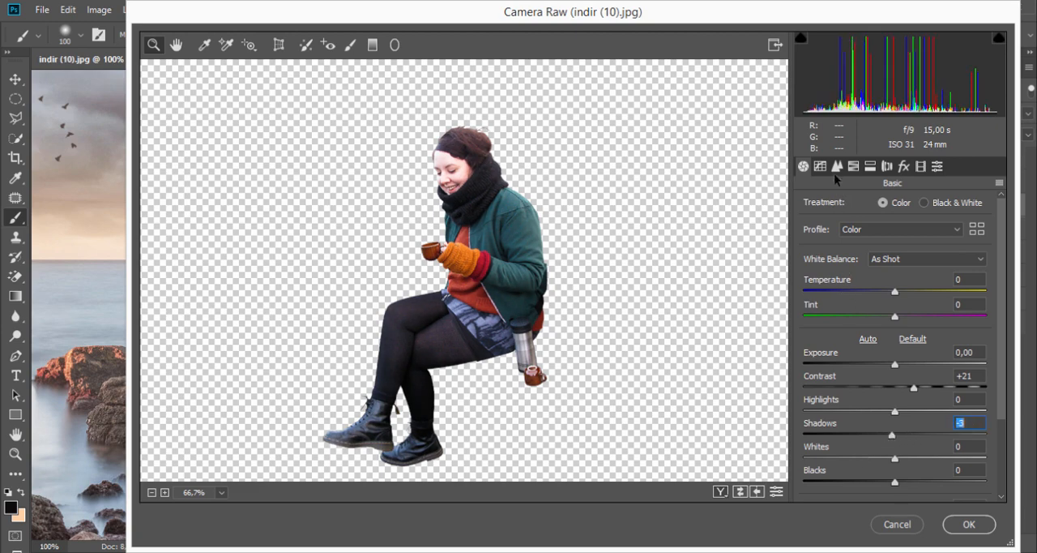
- Set the Greens hue to +5 in the HSL adjustments and apply the Camera Raw Filter to the woman
left_click(853, 166)
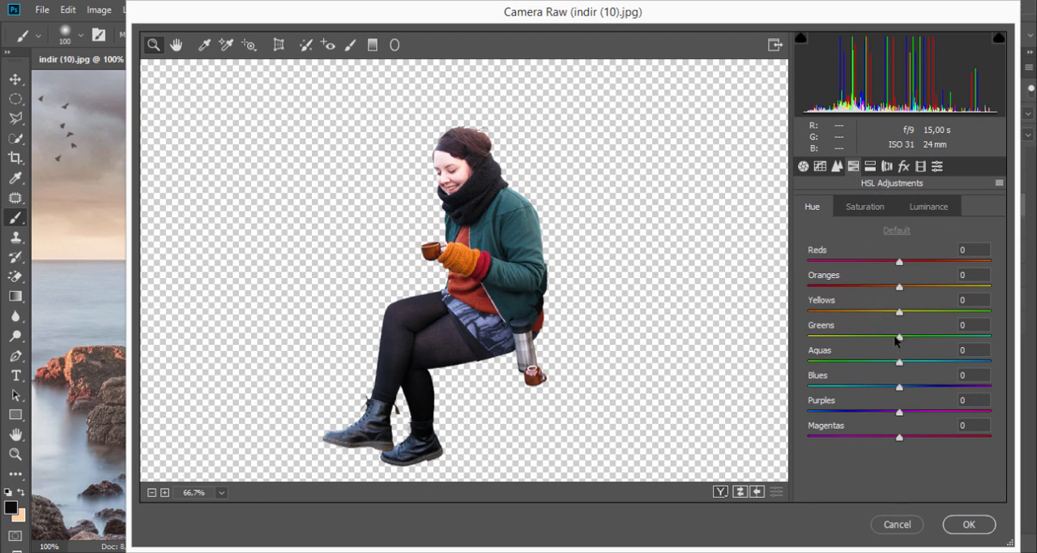
mouse_move(897, 341)
left_mouse_down()
mouse_move(955, 338)
mouse_move(882, 346)
mouse_move(904, 348)
left_mouse_up()
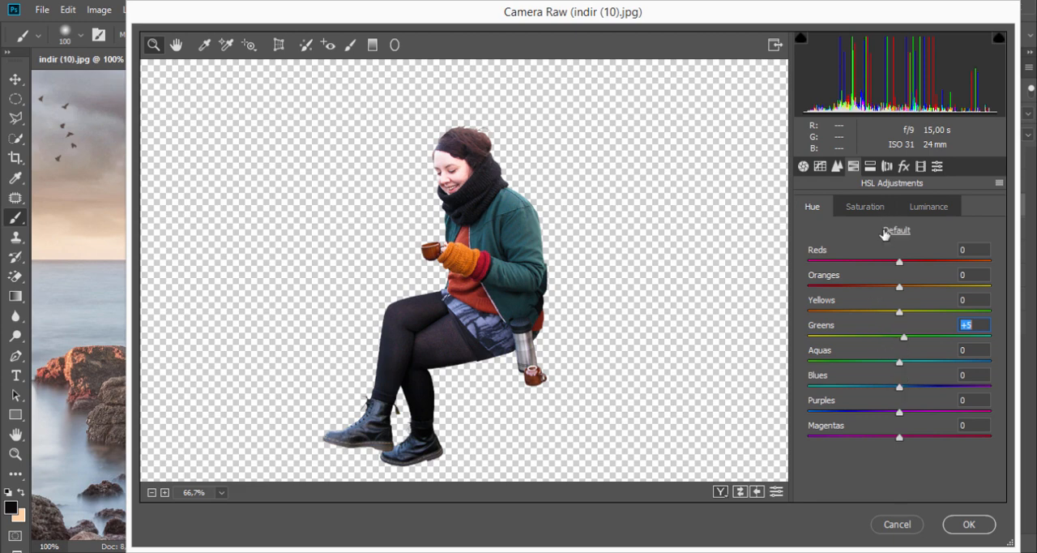
left_click(868, 167)
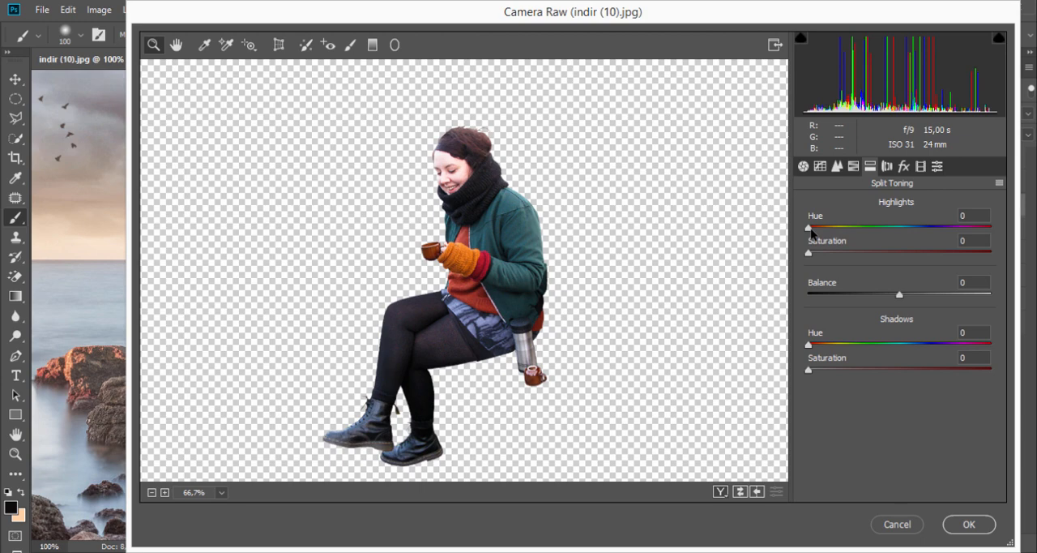
mouse_move(811, 233)
left_mouse_down()
mouse_move(873, 231)
mouse_move(810, 236)
left_mouse_up()
left_click(854, 168)
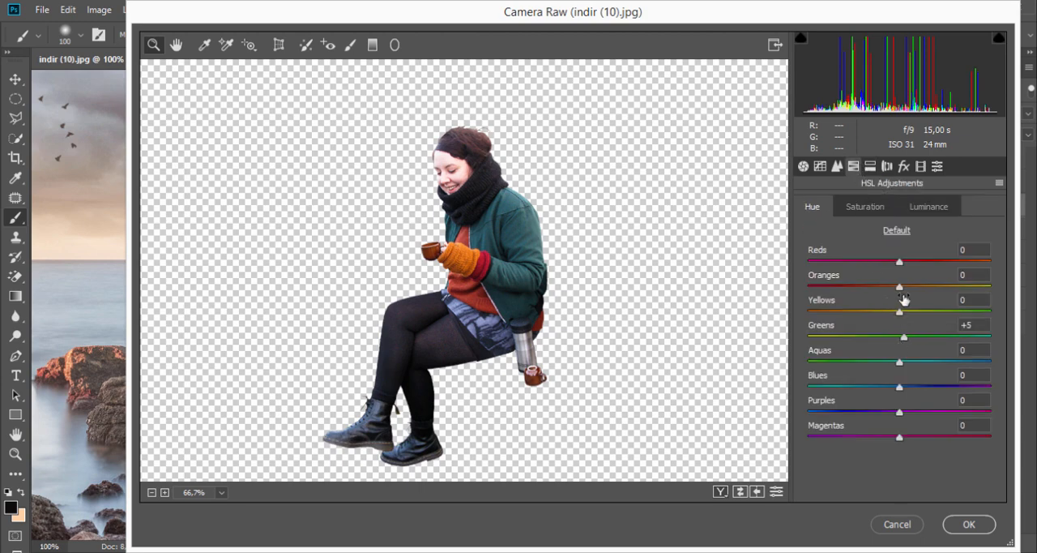
left_click(965, 524)
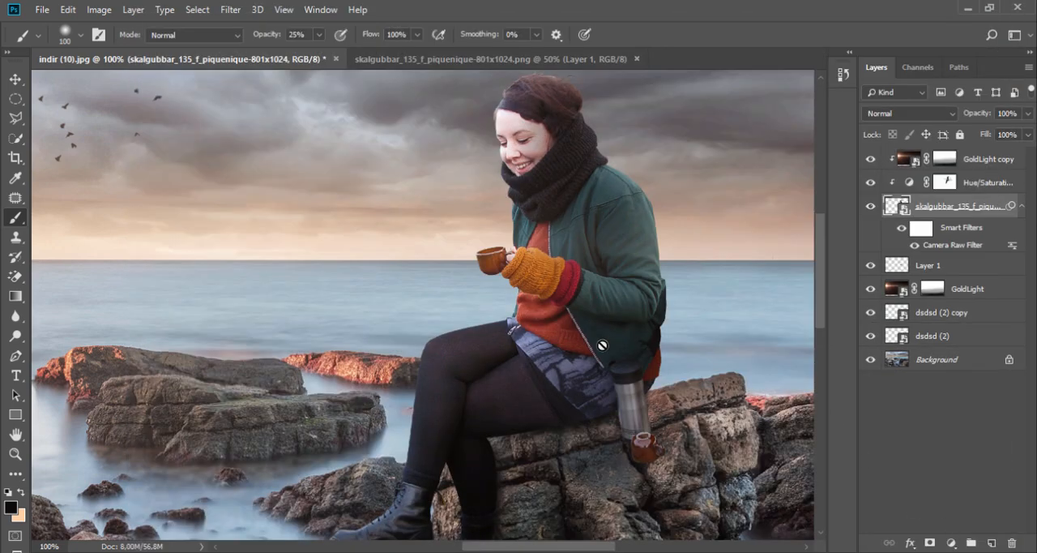
- Stamp all visible layers into a new merged layer above the GoldLight copy
scroll(551, 403, "down", 3)
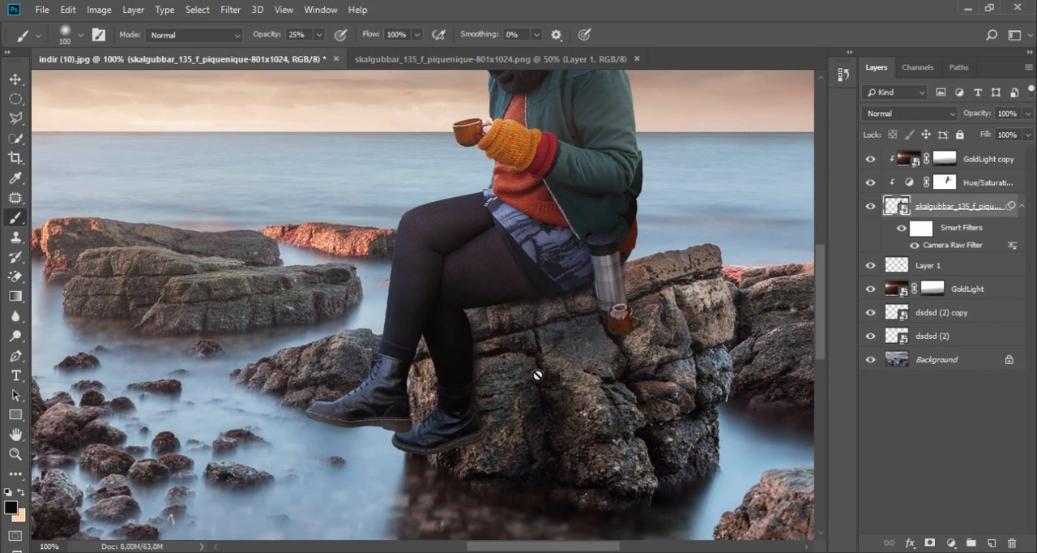
scroll(384, 308, "down", 2)
left_click_drag(392, 298, 481, 295)
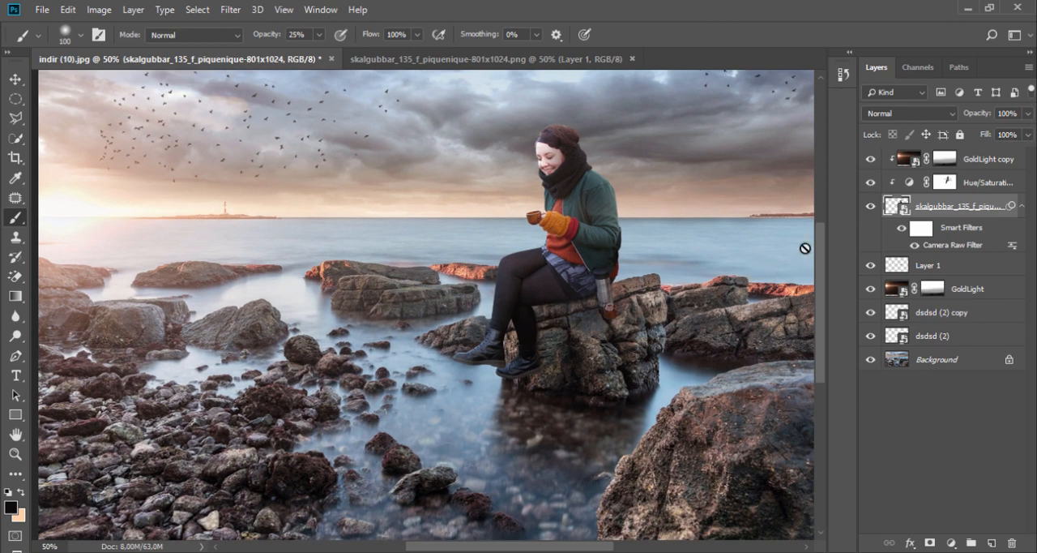
left_click(975, 165)
key("ctrl+shift+alt+e")
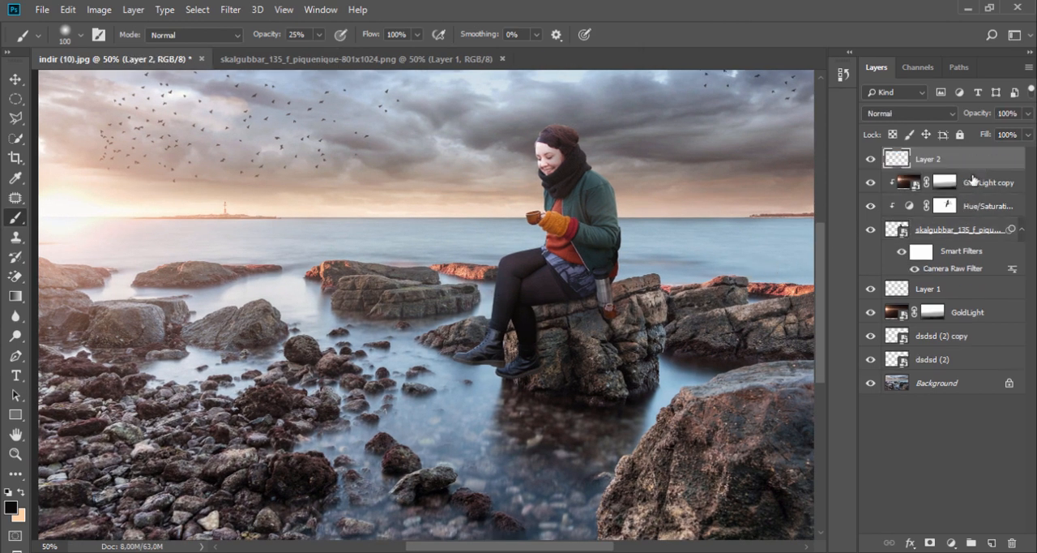
- Open the Camera Raw Filter on the merged layer and set Temperature to +6 and Contrast to +9
left_click(234, 10)
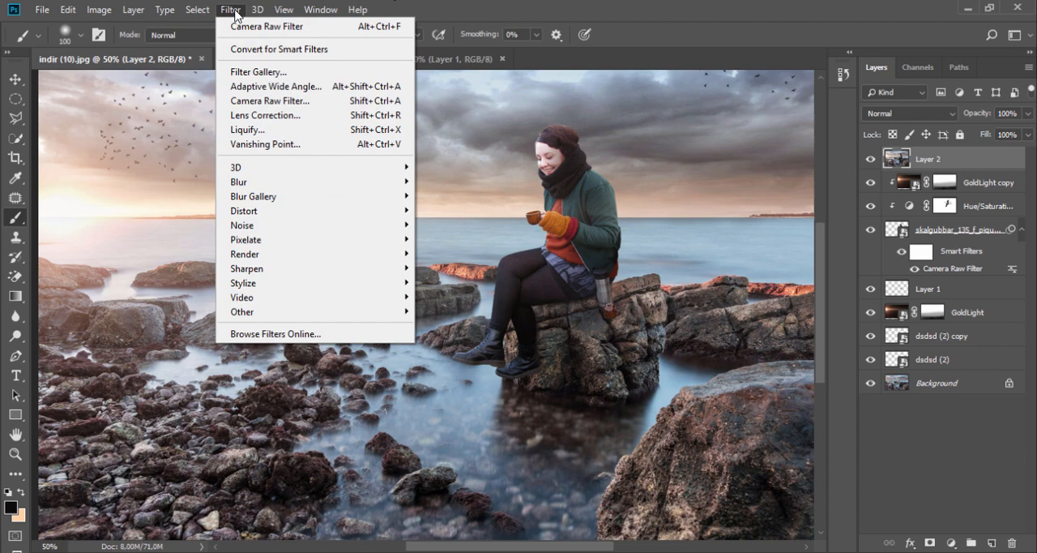
left_click(242, 105)
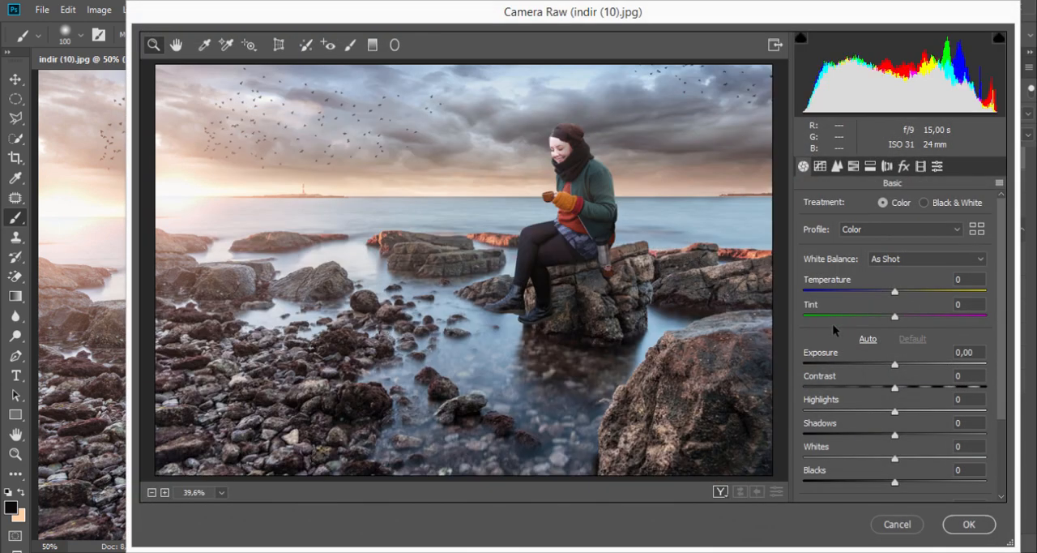
left_click_drag(895, 295, 905, 297)
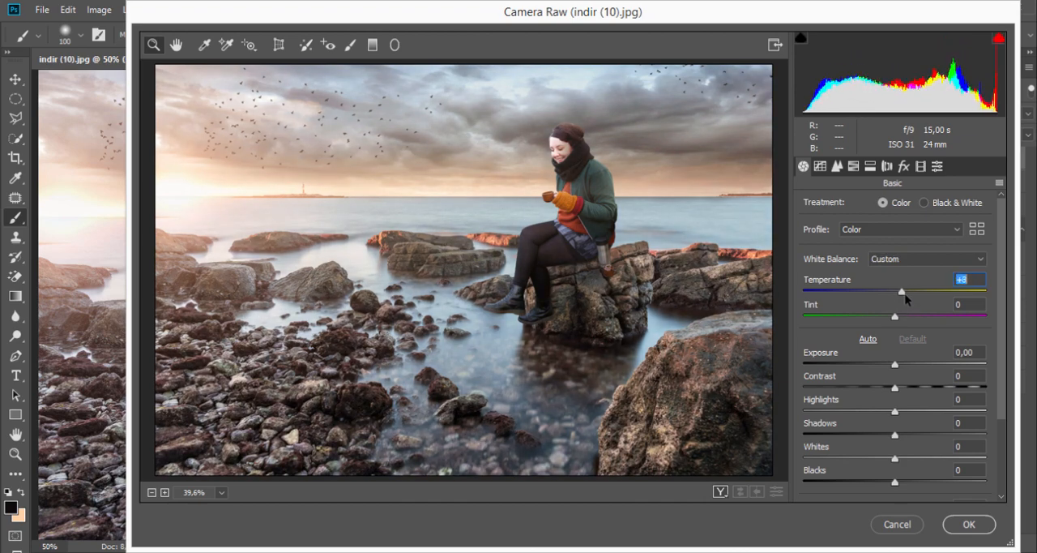
left_click_drag(902, 293, 899, 294)
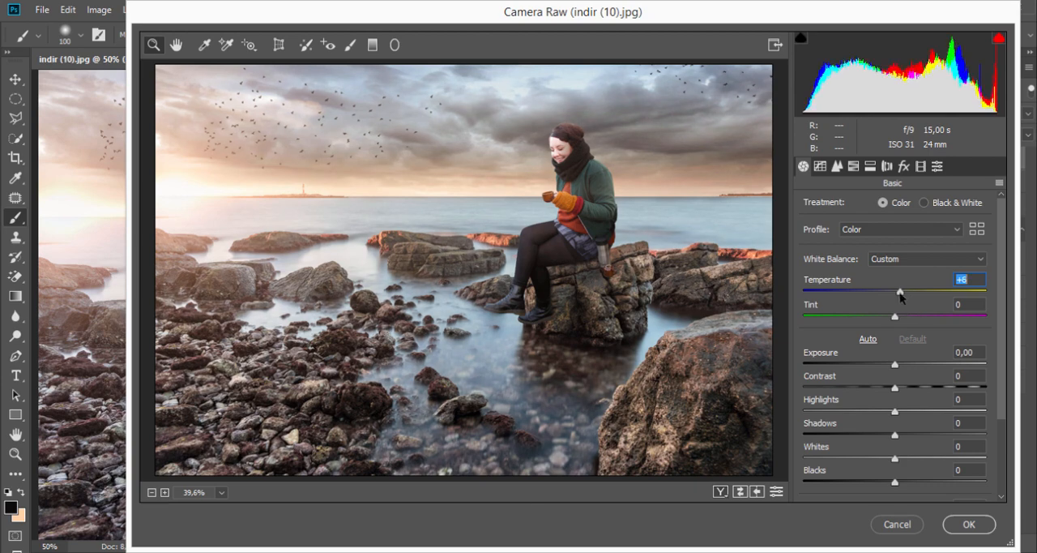
left_click_drag(893, 386, 908, 392)
left_click_drag(904, 391, 903, 391)
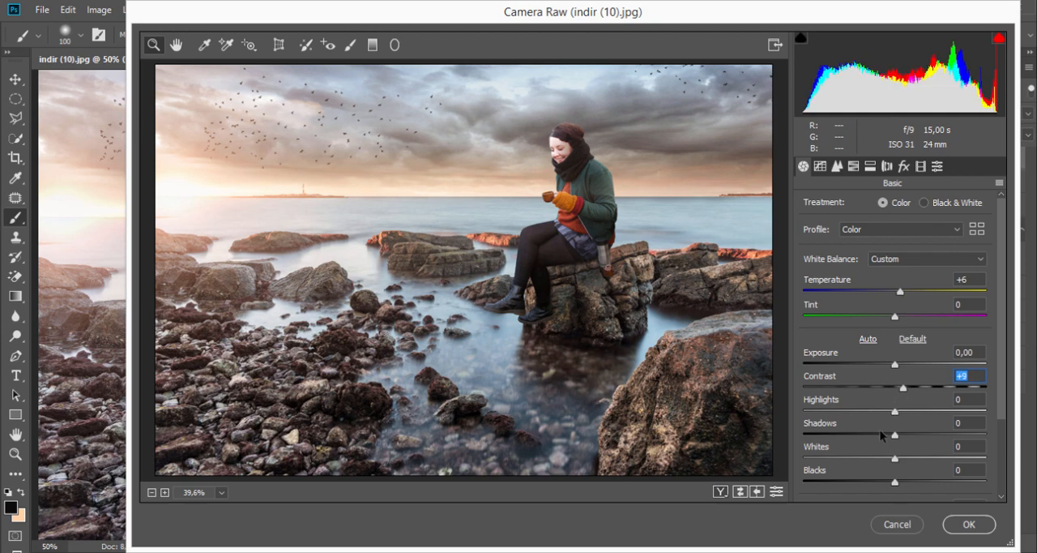
- Set Shadows to +13 and Highlights to +32 and apply the Camera Raw Filter to the merged layer
left_click_drag(895, 436, 922, 417)
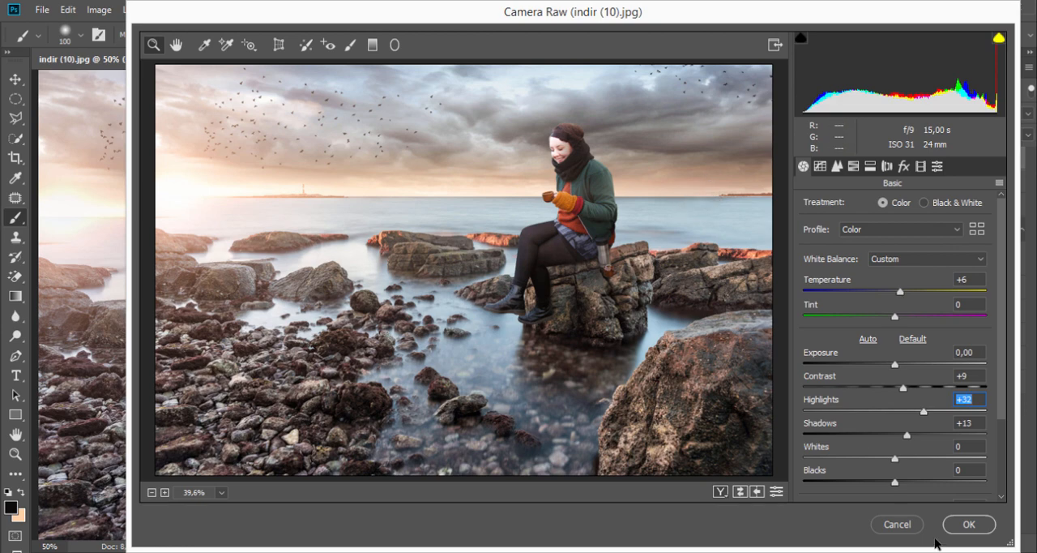
left_click(963, 525)
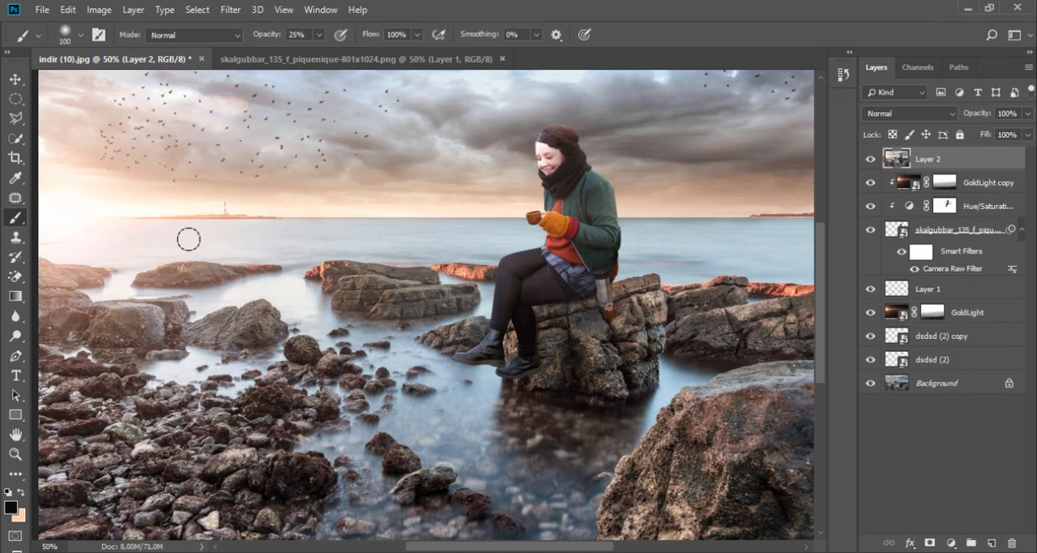
- Duplicate the GoldLight layer and move the copy above Layer 2 at the top of the stack
key("ctrl+minus")
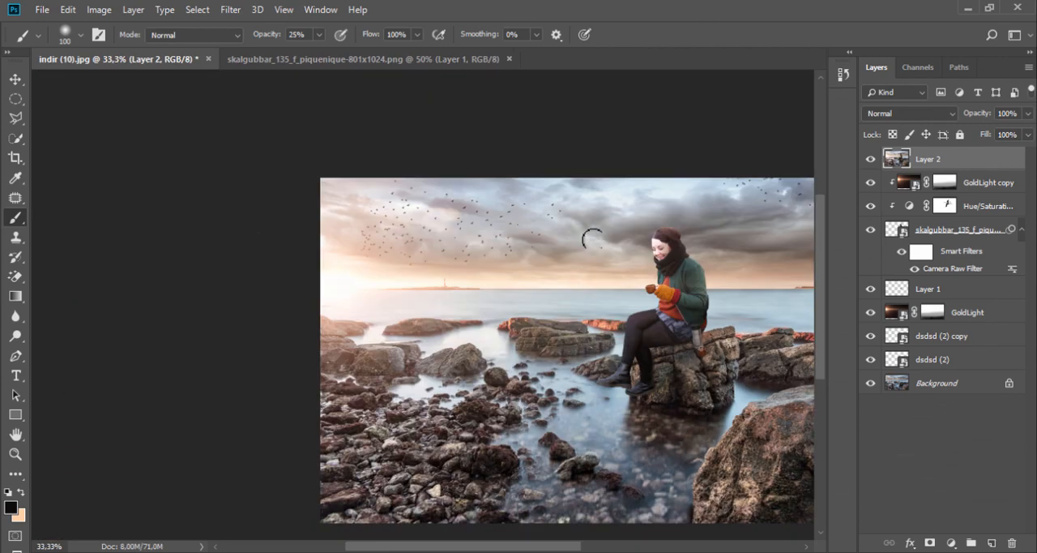
left_click(982, 185)
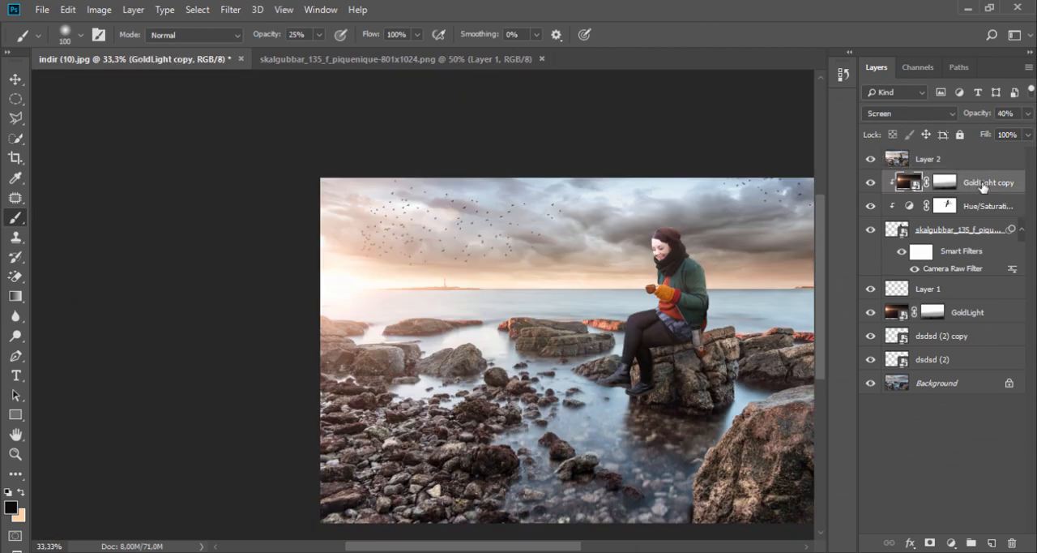
left_click_drag(960, 318, 993, 542)
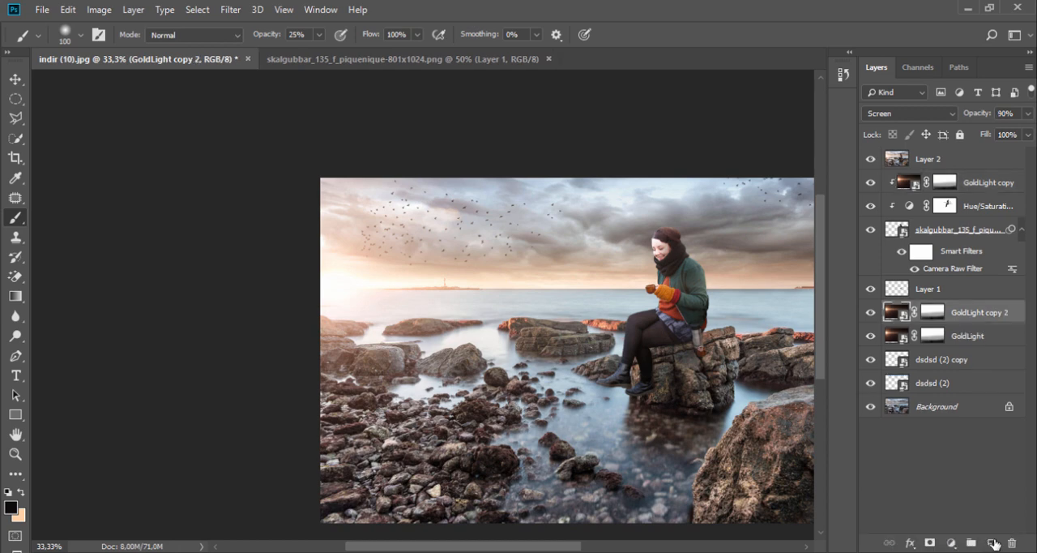
left_click_drag(958, 314, 963, 157)
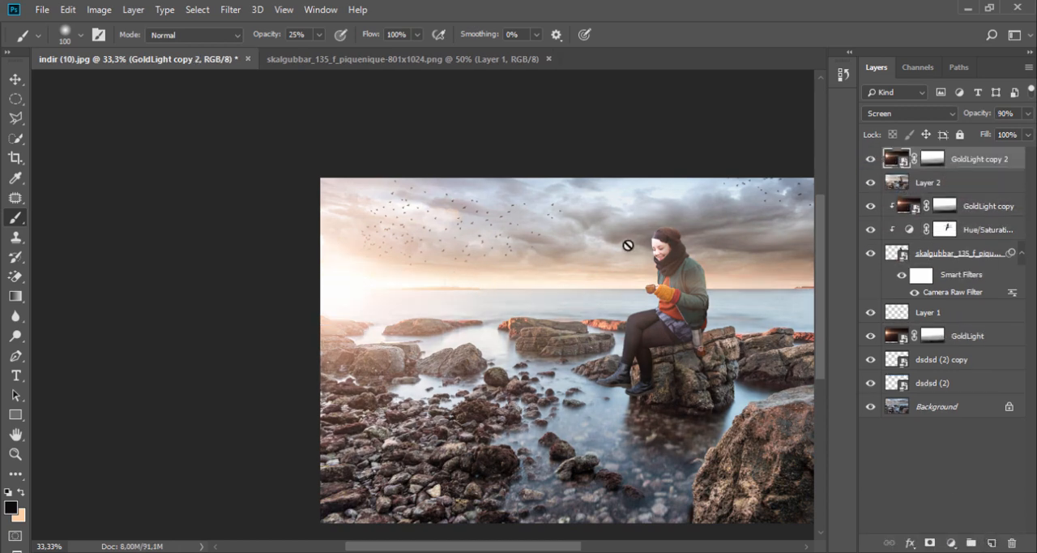
- Flip the new GoldLight copy horizontally, enlarge it, and place its glow in the upper-right corner of the photo
key("ctrl+t")
right_click(411, 244)
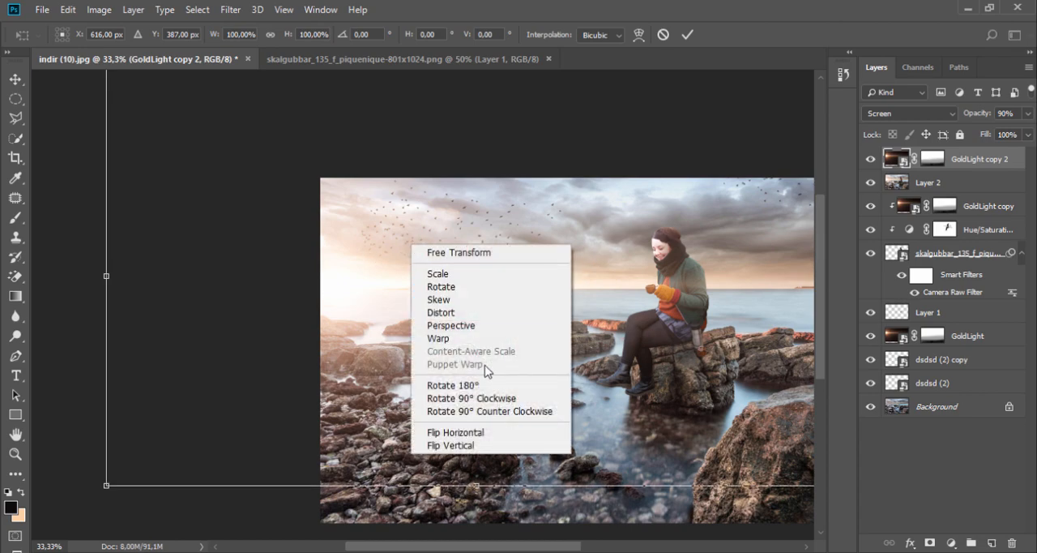
left_click(496, 434)
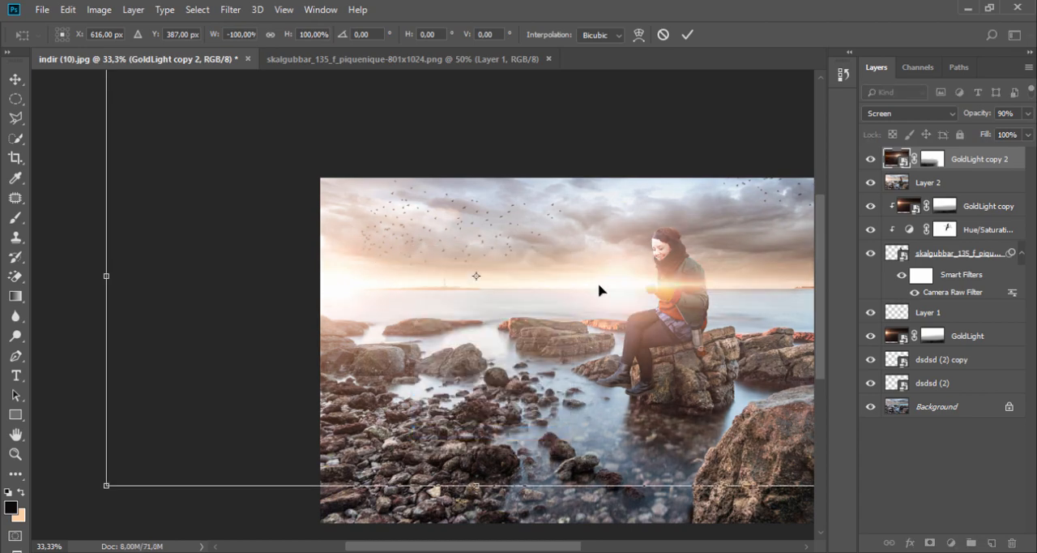
left_click_drag(599, 291, 771, 296)
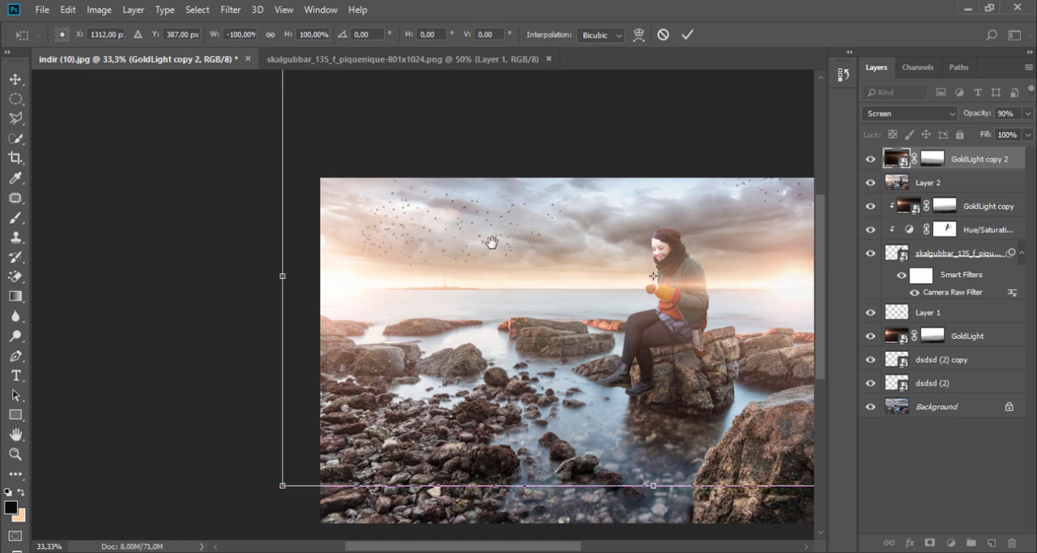
left_click_drag(492, 242, 313, 232)
left_click_drag(589, 262, 585, 174)
left_click_drag(127, 381, 26, 480)
left_click_drag(672, 248, 734, 203)
left_click(687, 34)
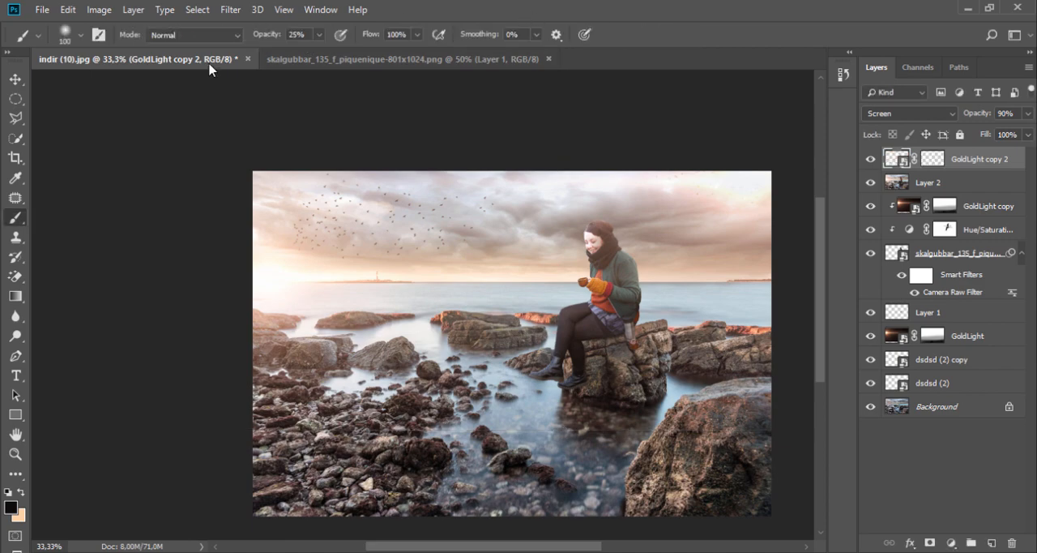
left_click(235, 10)
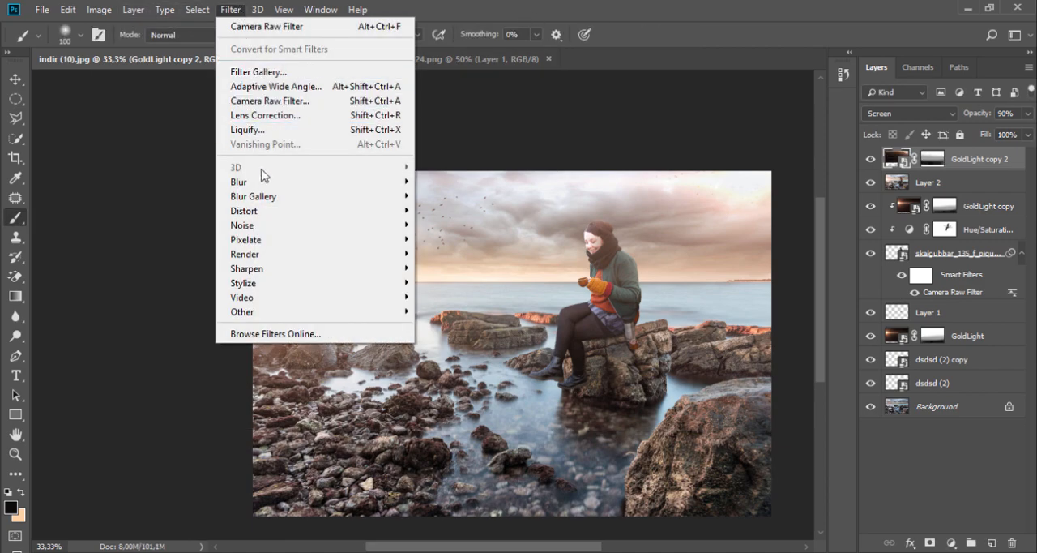
left_click(271, 108)
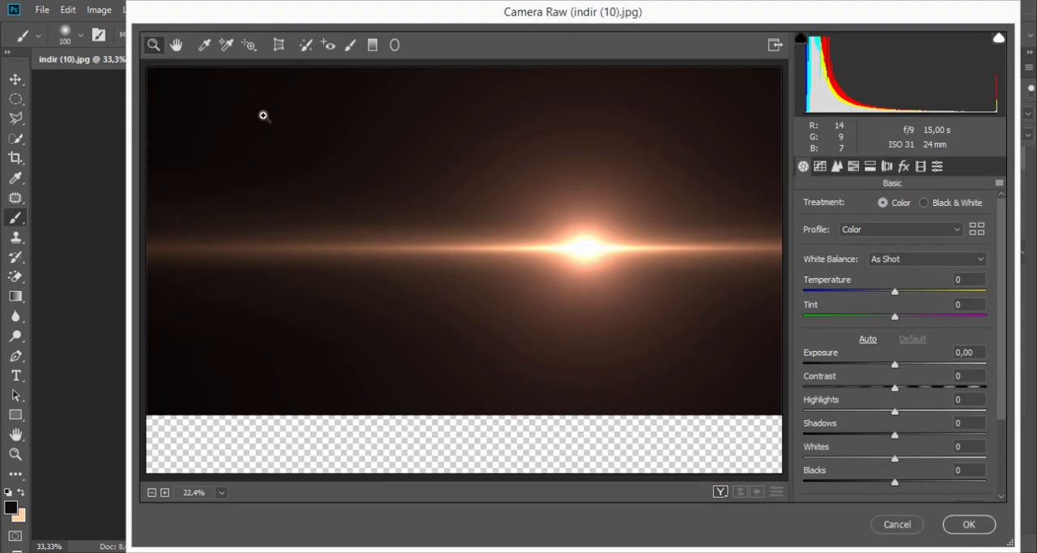
left_click(900, 524)
- Apply a Gaussian Blur with a radius of 22,2 pixels to the flipped GoldLight copy
left_click(231, 9)
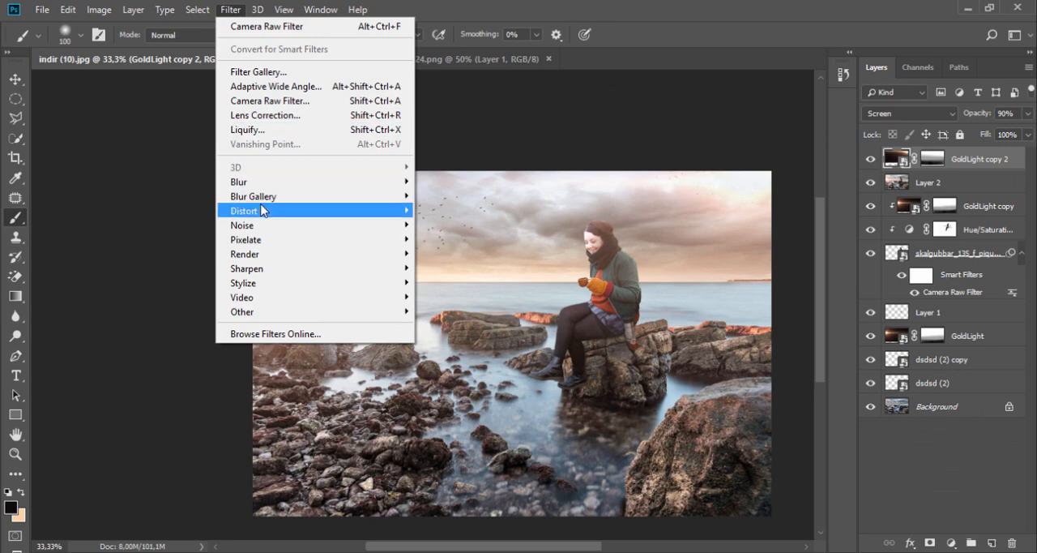
mouse_move(264, 181)
left_click(449, 241)
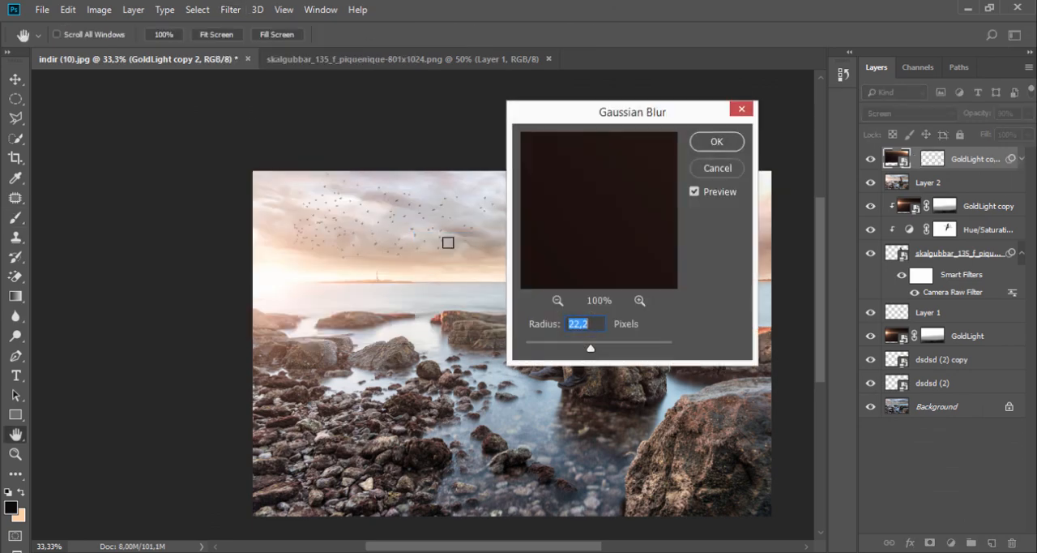
left_click_drag(636, 115, 357, 171)
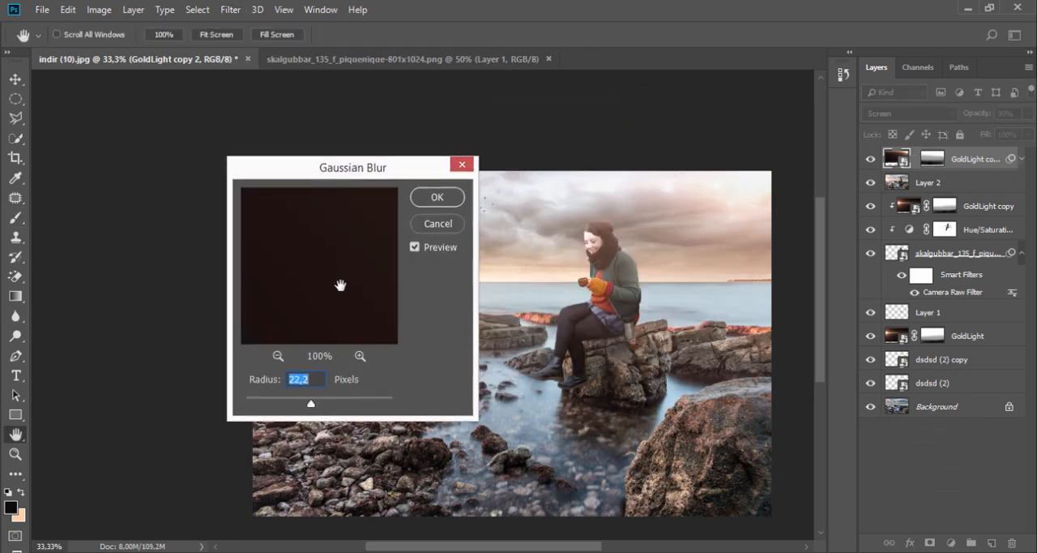
left_click(439, 202)
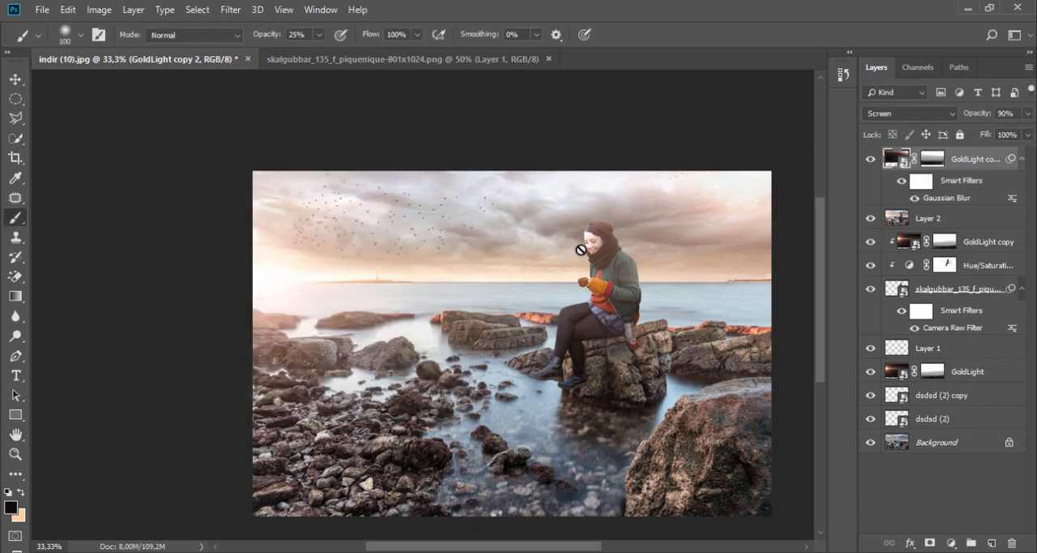
- Hide Layer 2, GoldLight copy and GoldLight, and move the flipped glow down to the right end of the horizon
left_click(870, 218)
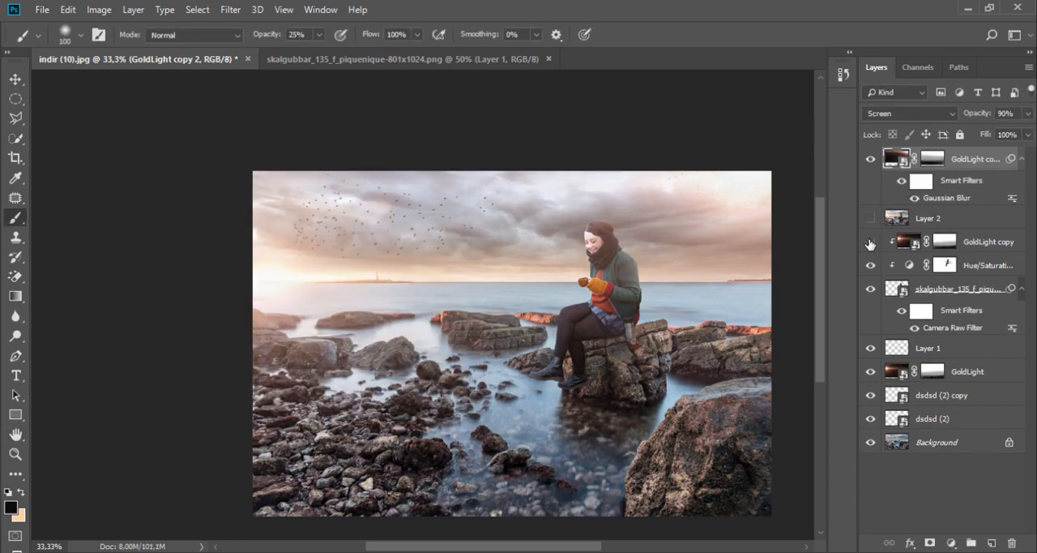
left_click(870, 242)
left_click(870, 371)
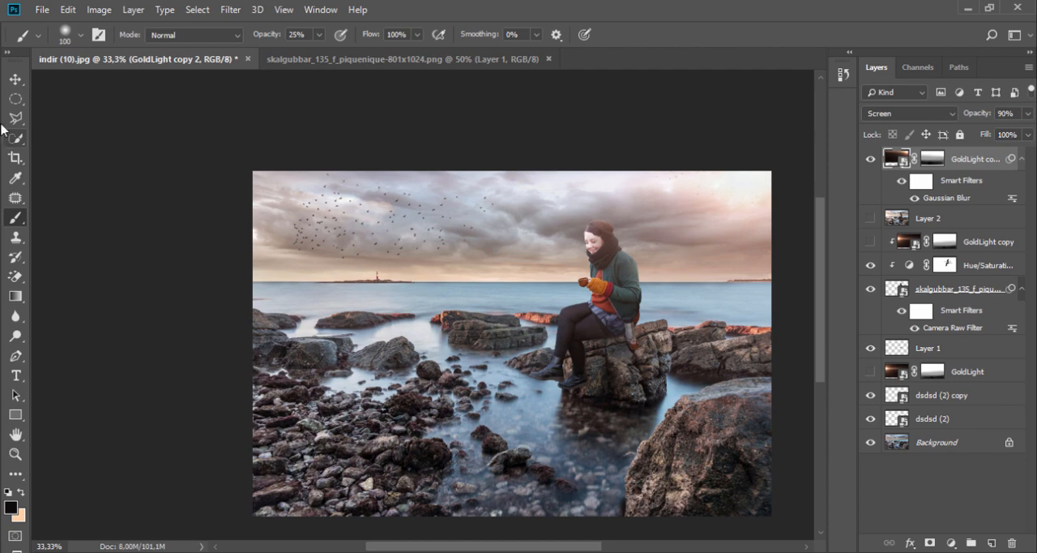
left_click(16, 78)
left_click_drag(730, 209, 770, 298)
- Apply a second Gaussian Blur with a radius of 138,8 pixels to the flipped GoldLight copy
left_click(231, 10)
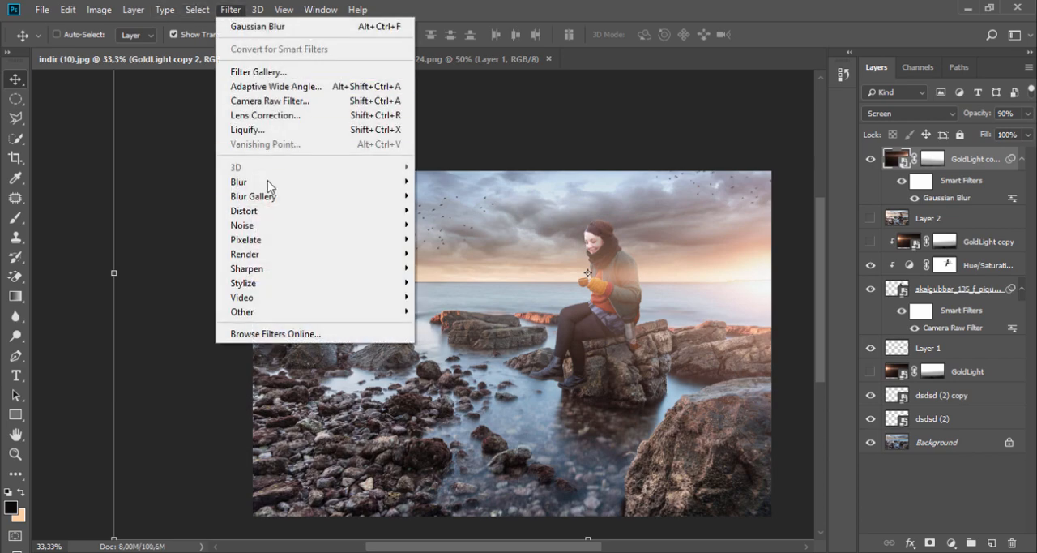
mouse_move(280, 185)
left_click(454, 241)
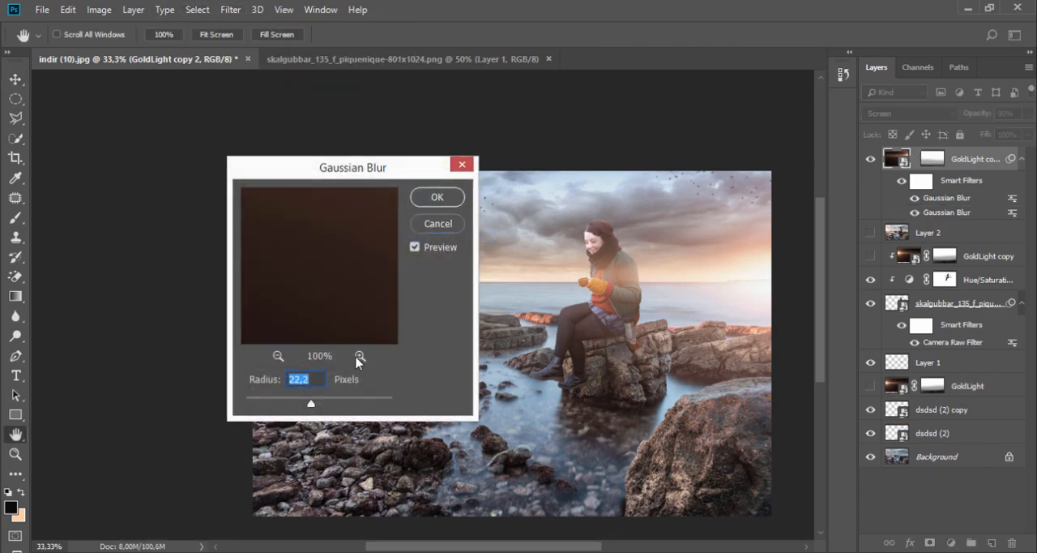
left_click_drag(339, 403, 351, 405)
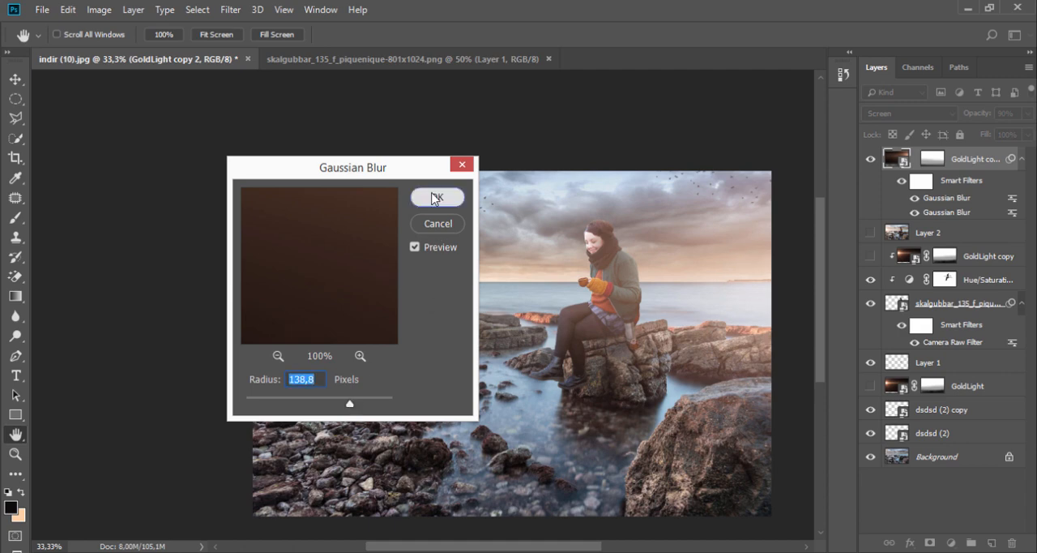
left_click(436, 199)
- Move the blurred glow up into the sky behind the woman, comparing the image with and without it
key("v")
left_click_drag(766, 294, 754, 276)
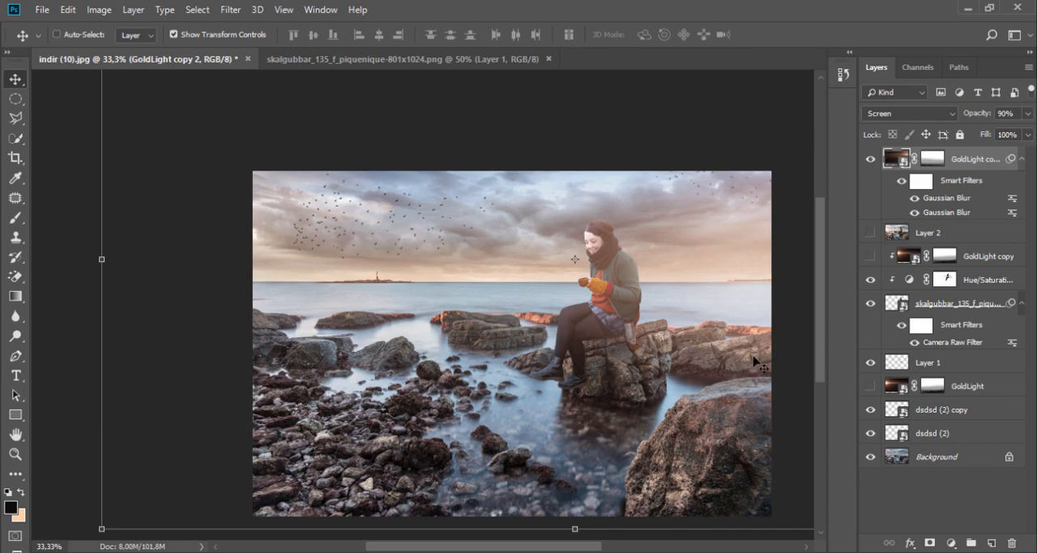
left_click(870, 160)
left_click(870, 159)
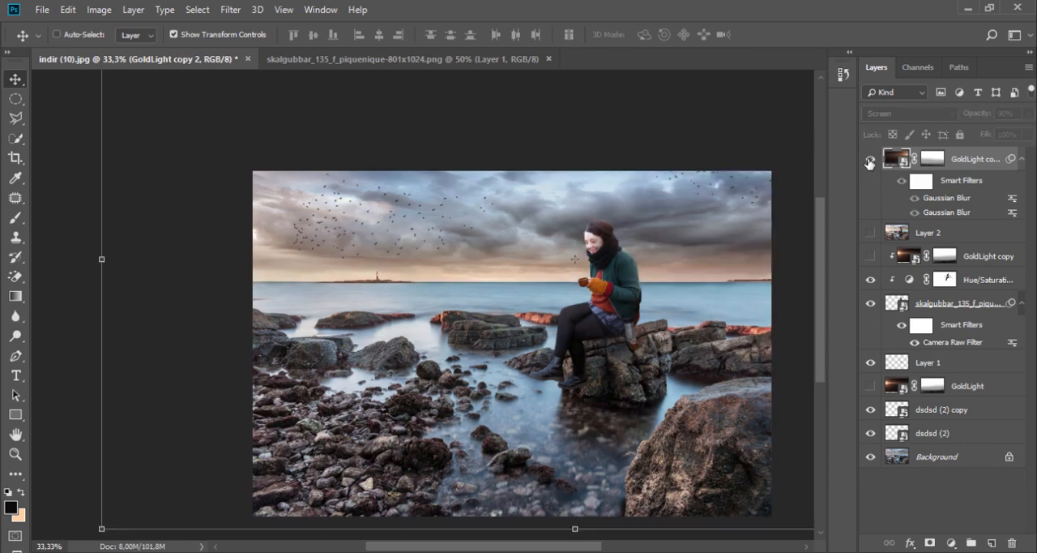
left_click_drag(759, 261, 750, 218)
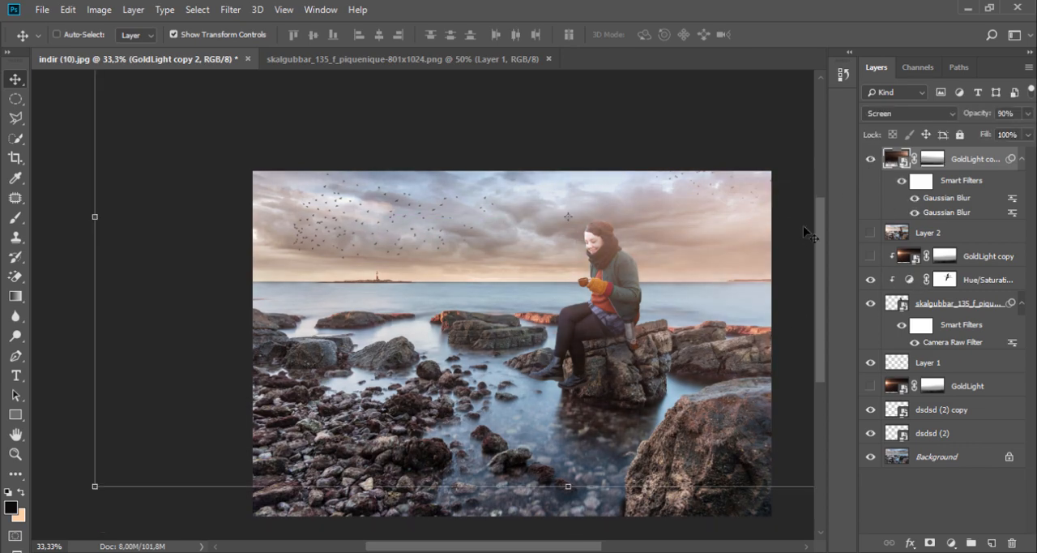
- Duplicate the blurred glow layer twice and shift the topmost duplicate up and to the right
left_click_drag(940, 176, 951, 504)
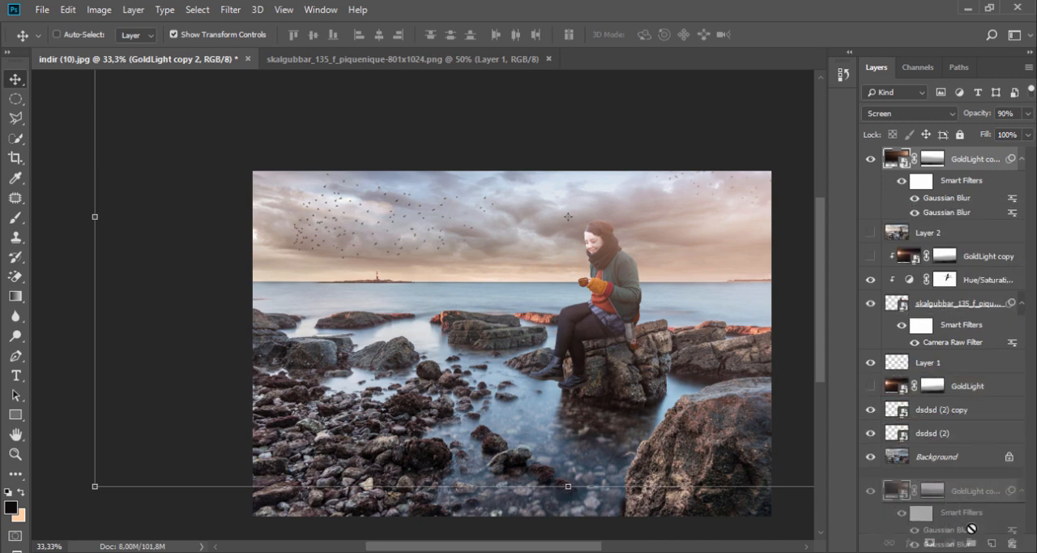
left_click_drag(992, 547, 992, 543)
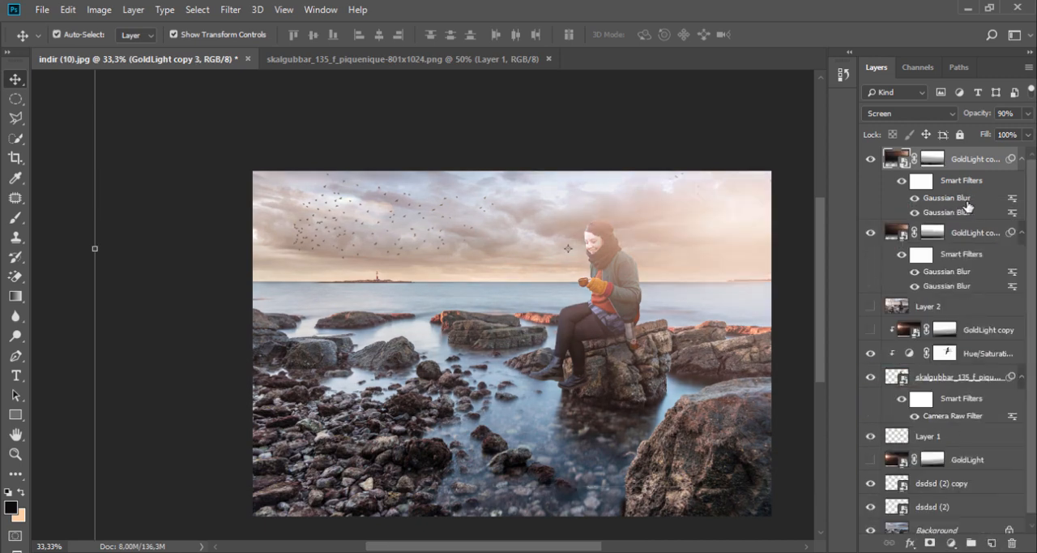
left_click_drag(978, 164, 998, 541)
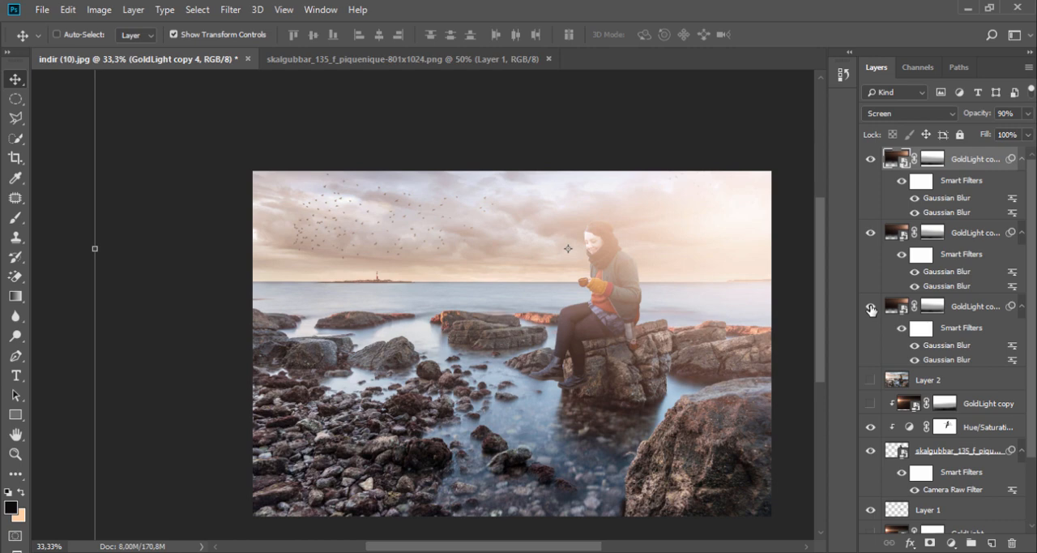
left_click_drag(477, 254, 703, 209)
- Set the opacity of the middle blurred glow layer, GoldLight copy 3, to 0%
left_click(942, 242)
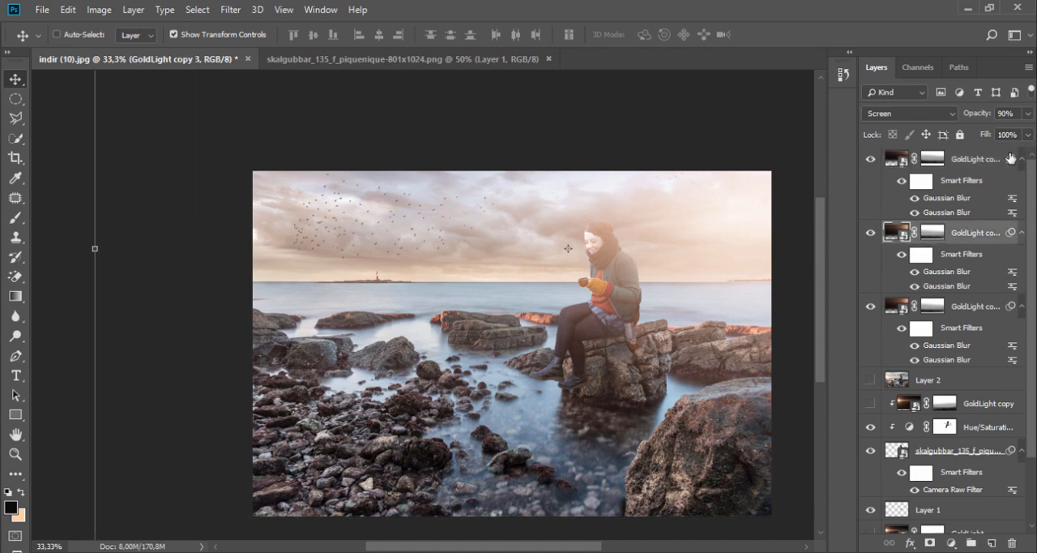
left_click(1028, 114)
left_click_drag(1023, 130, 940, 136)
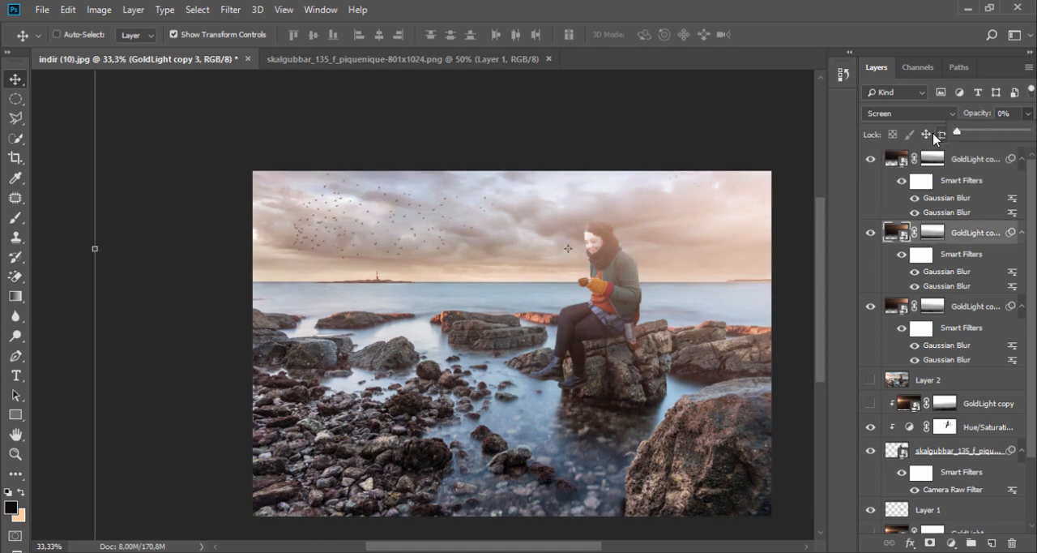
- Lower the topmost glow duplicate's opacity to 68% and hide both glow duplicates
left_click(970, 166)
left_click(1028, 114)
mouse_move(1022, 132)
left_mouse_down()
mouse_move(997, 135)
mouse_move(1007, 135)
left_mouse_up()
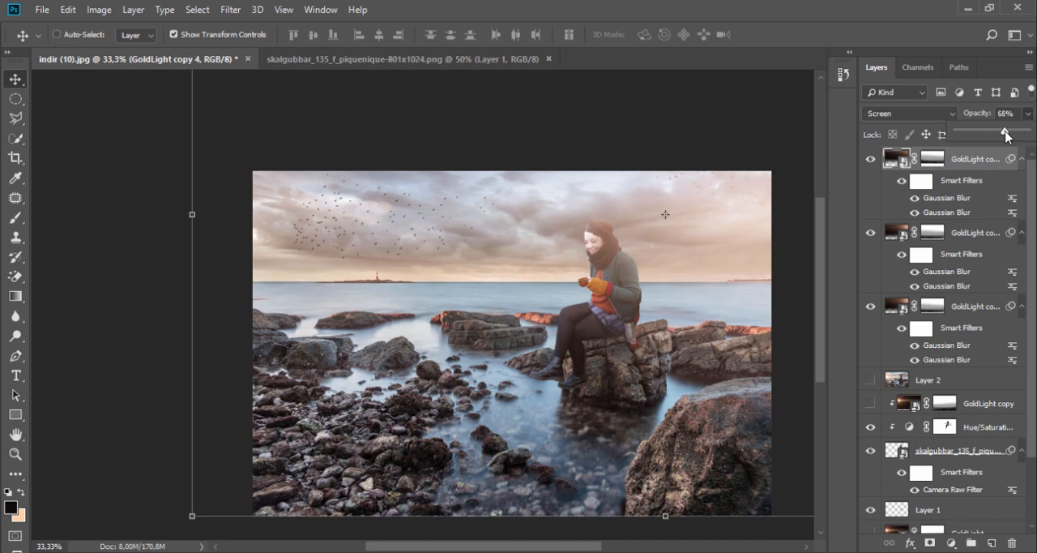
left_click(870, 159)
left_click(871, 232)
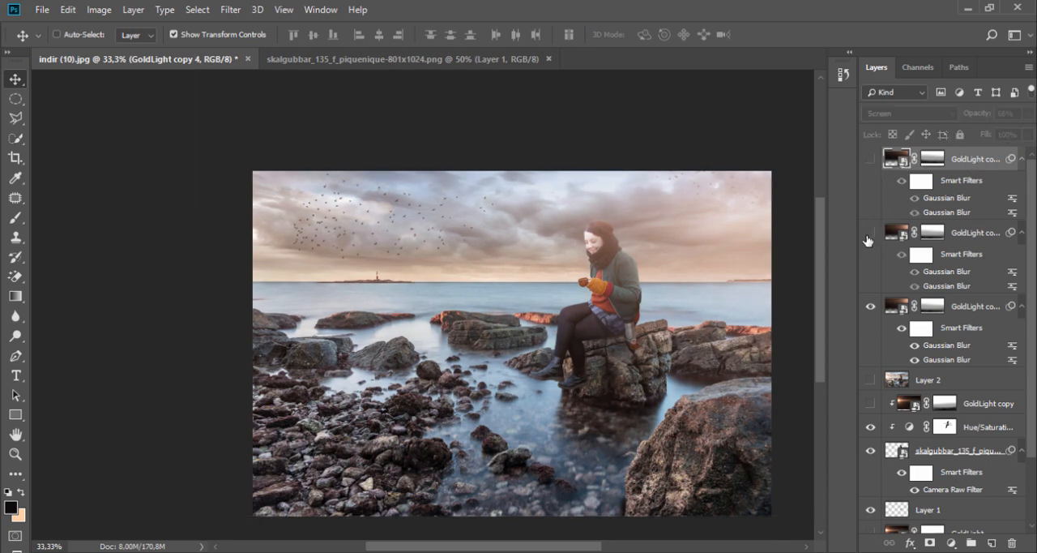
- Set GoldLight copy 2 to 100% opacity and nudge its glow slightly up and to the right
left_click(972, 310)
left_click(1027, 113)
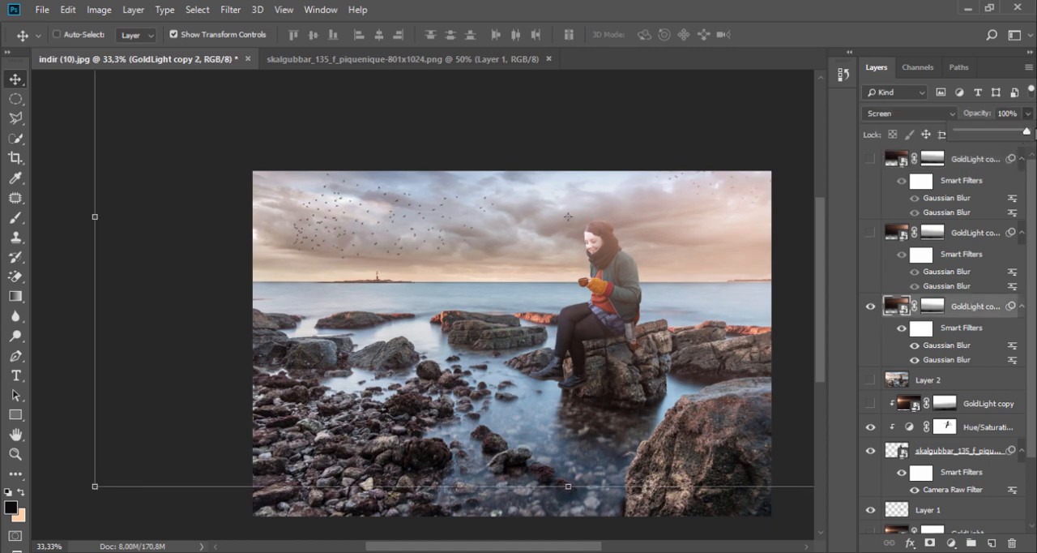
left_click_drag(736, 243, 753, 229)
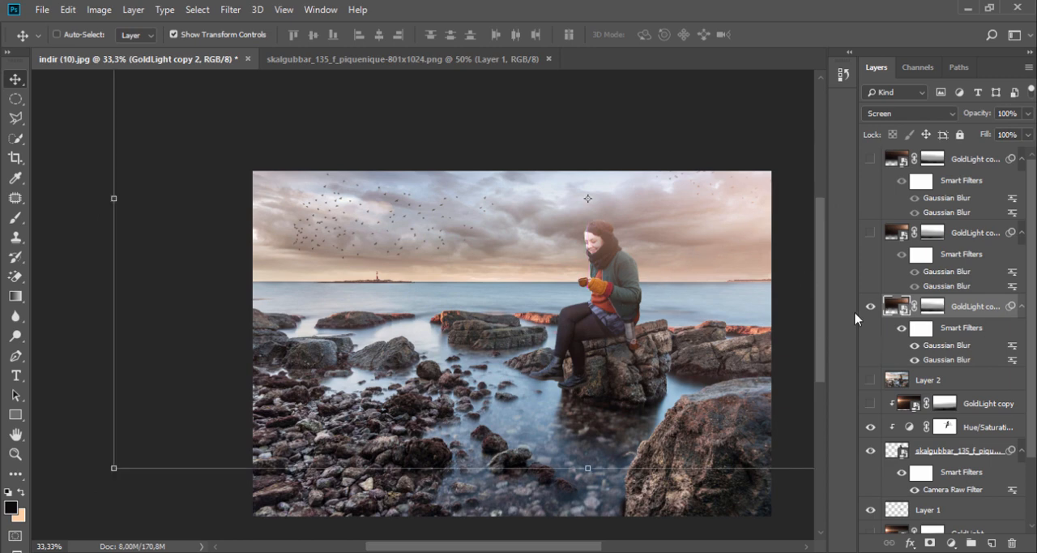
- Delete the two hidden duplicates of the blurred glow layer
left_click(975, 238)
left_click(965, 161, "shift")
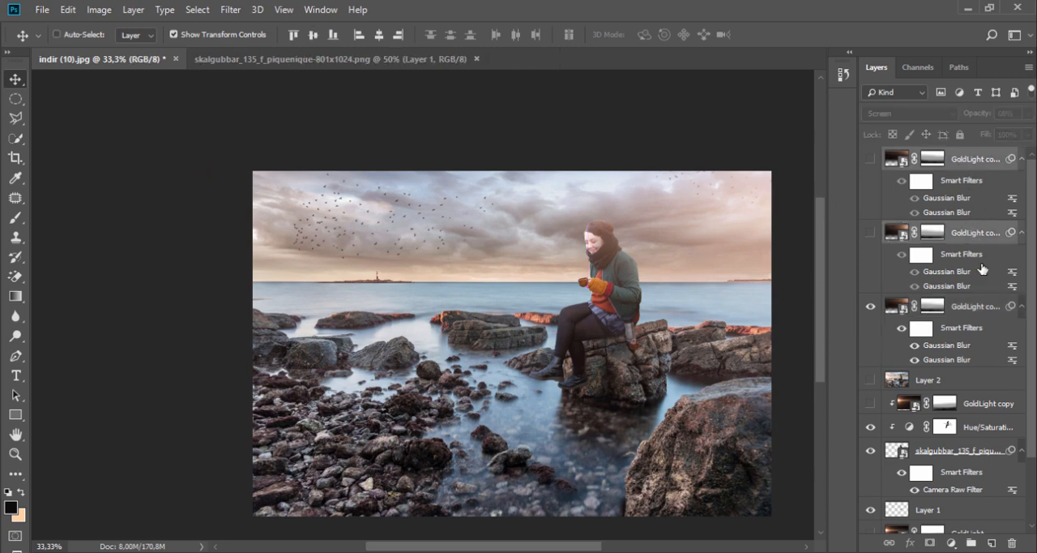
left_click(1010, 541)
left_click(446, 219)
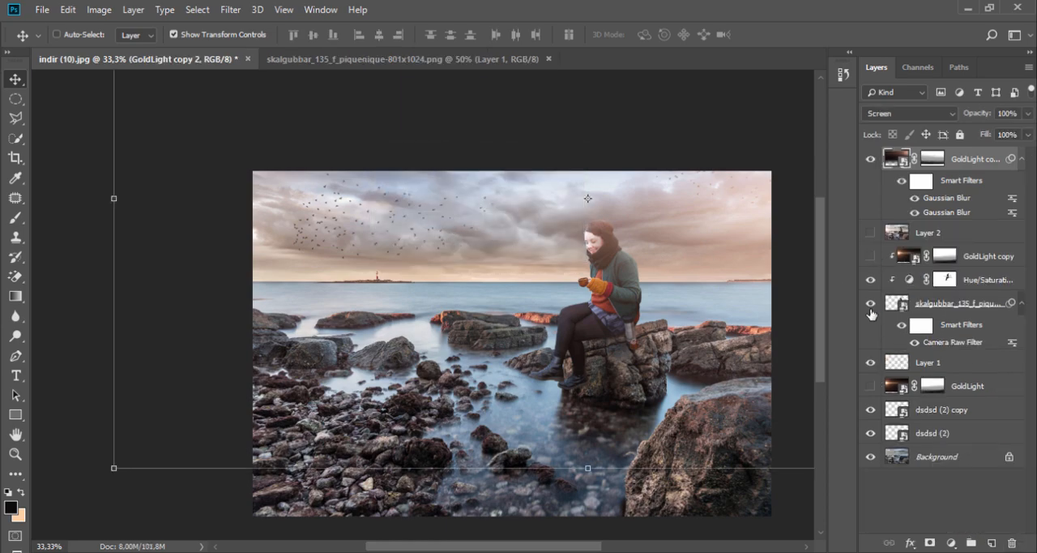
- Compare the image with and without GoldLight copy 2 and Layer 2, and shift the GoldLight copy 2 glow slightly to the right
left_click(872, 160)
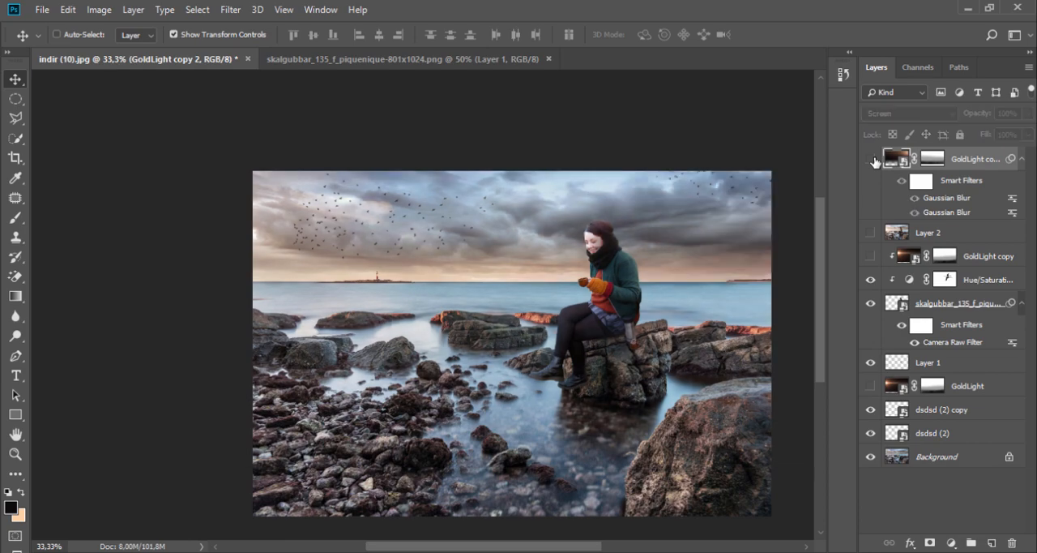
left_click(870, 233)
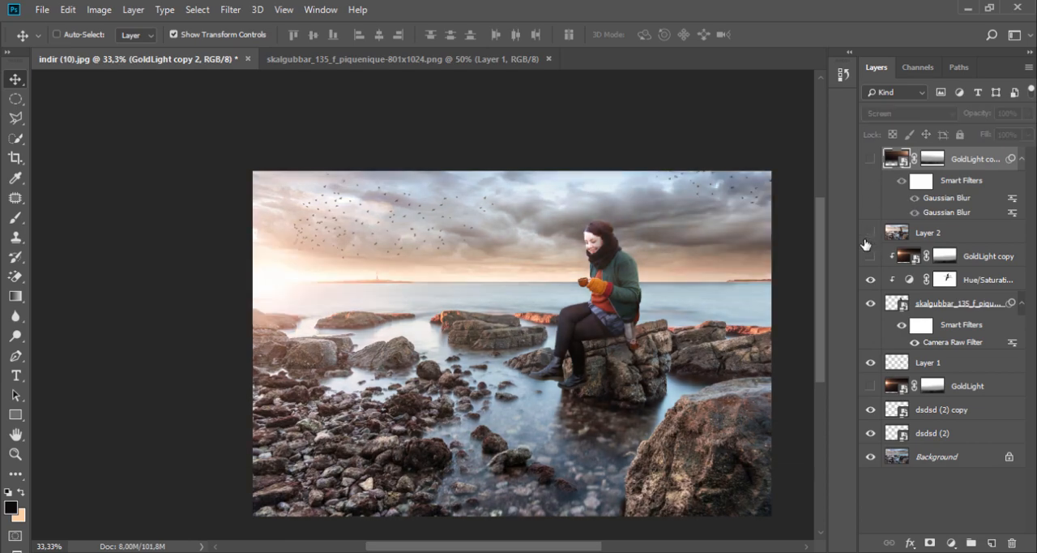
left_click(868, 237)
left_click(871, 159)
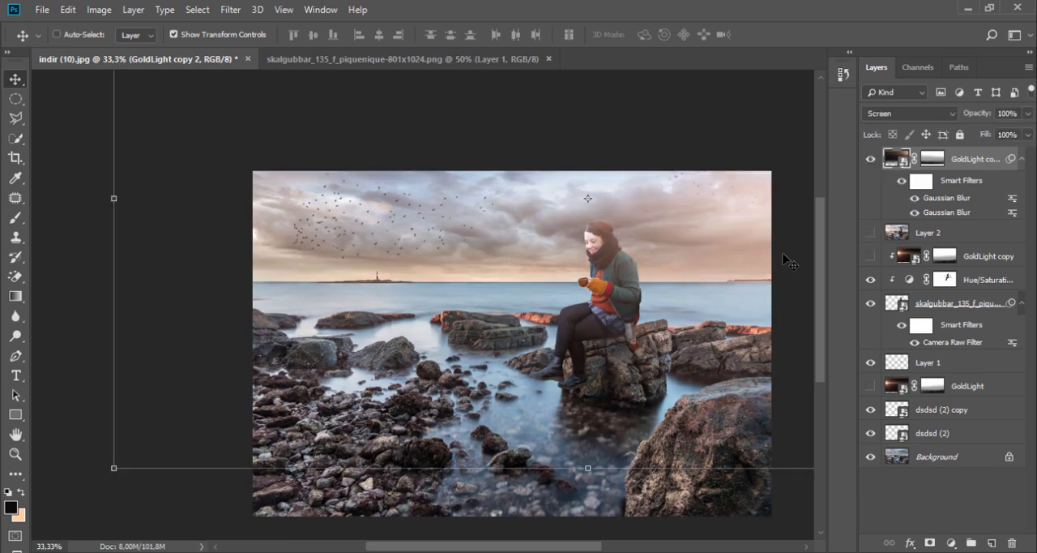
left_click(869, 161)
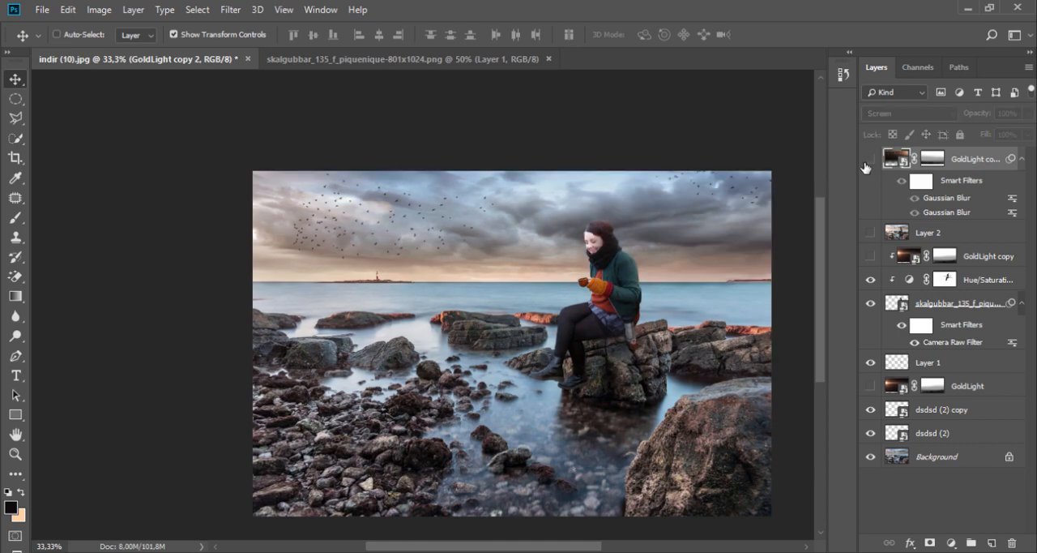
left_click(869, 161)
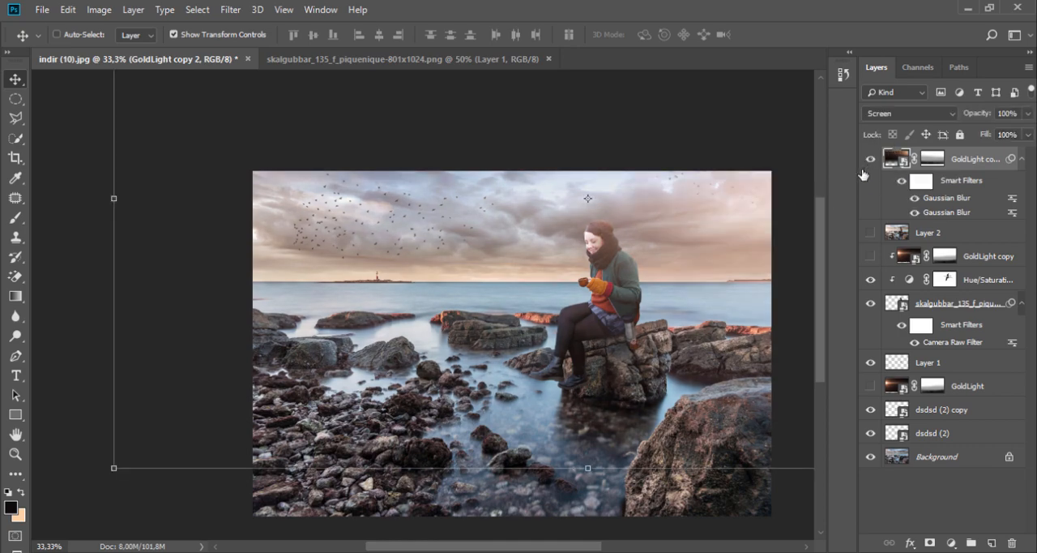
left_click_drag(747, 228, 774, 231)
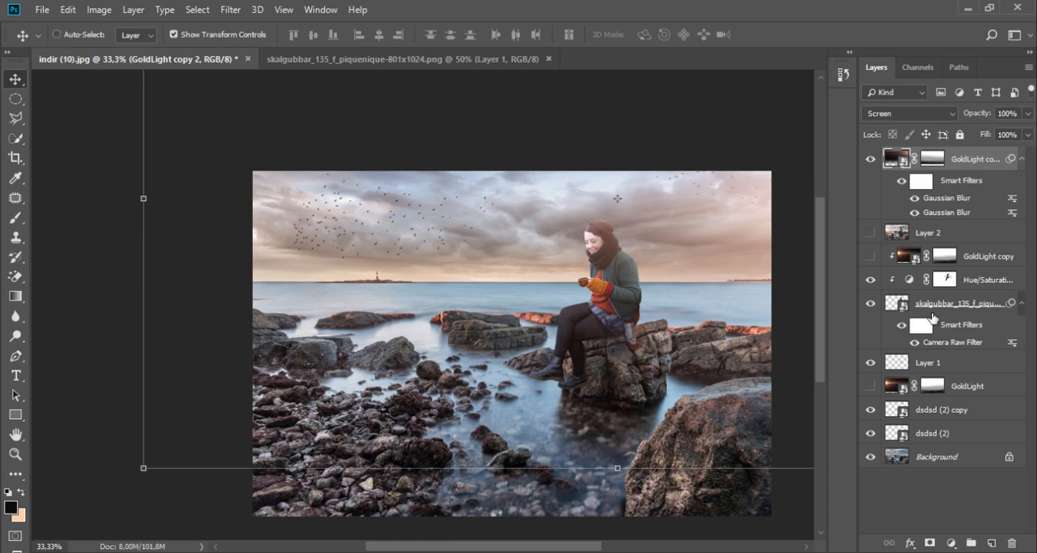
- Duplicate the GoldLight copy 2 glow with the duplicate shifted down, and place it directly beneath the woman's layer
left_click_drag(982, 187, 991, 543)
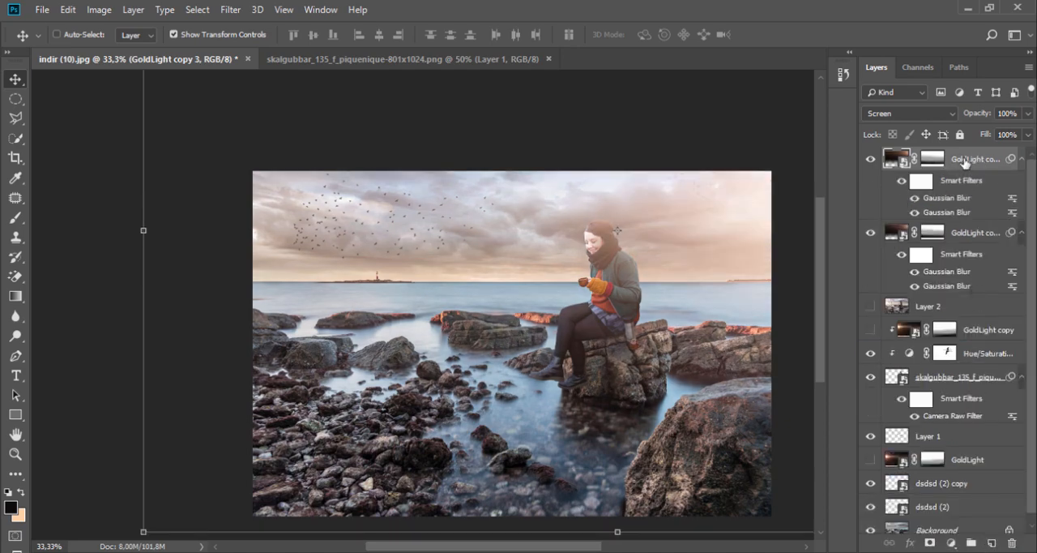
left_click_drag(965, 161, 977, 411)
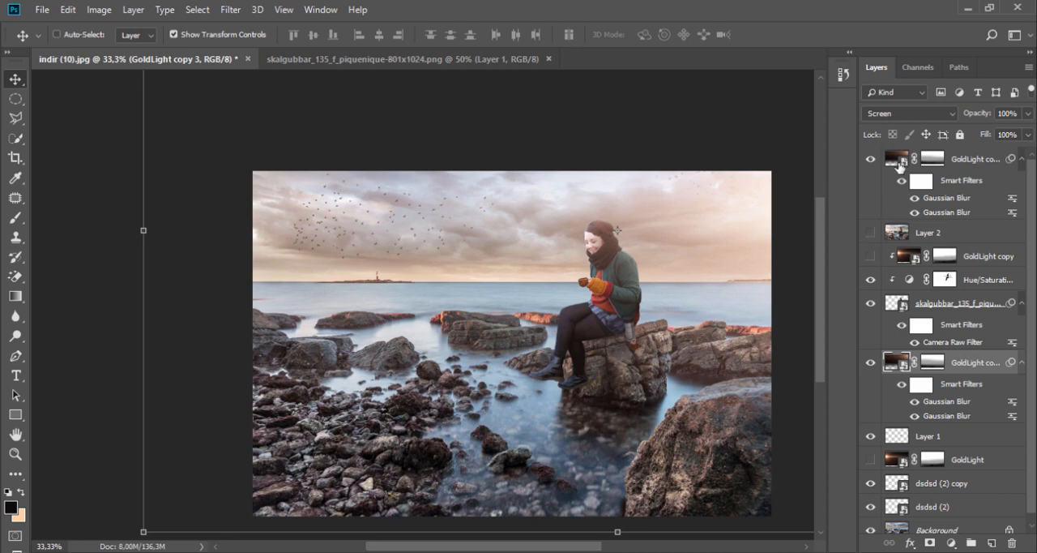
left_click(869, 160)
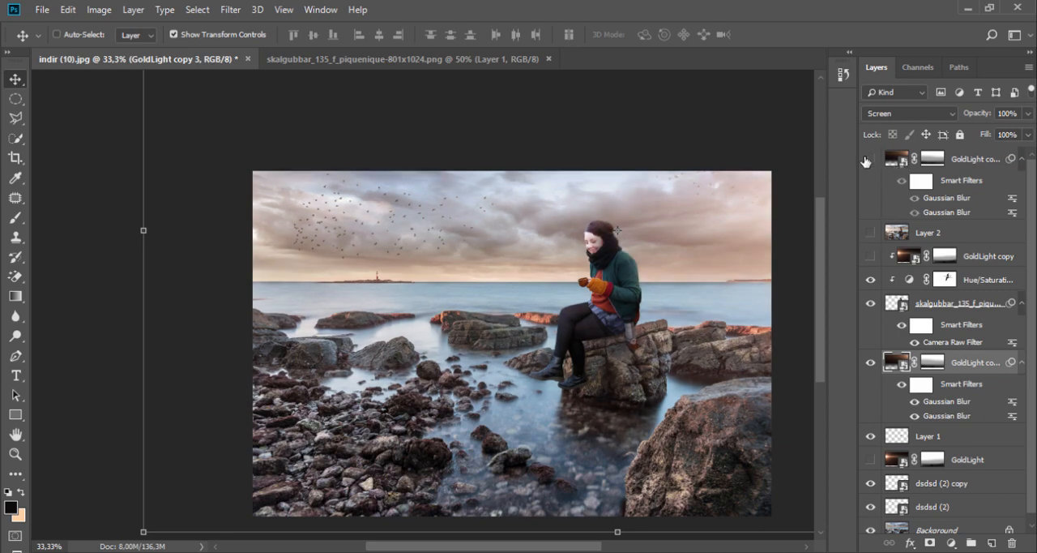
left_click(869, 161)
- Clip GoldLight copy 2 to the woman's layer from just below Layer 2, and set its opacity to 58%
left_click(959, 162)
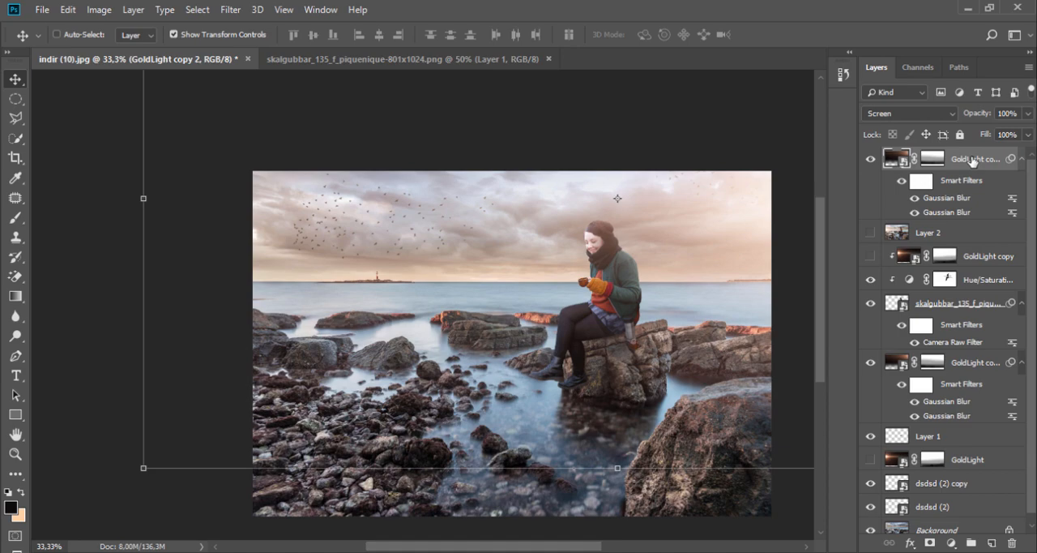
left_click_drag(972, 160, 975, 251)
right_click(970, 200)
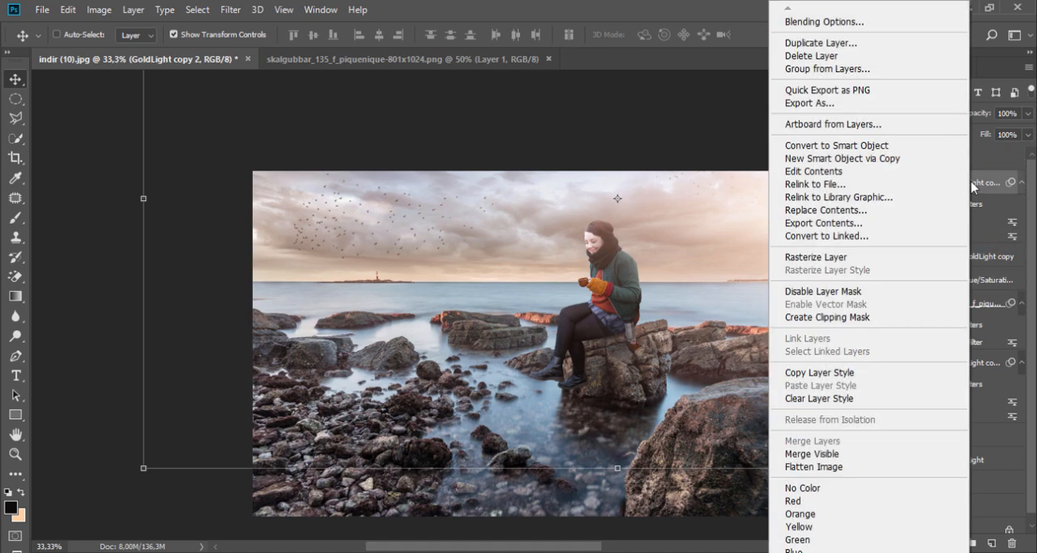
left_click(847, 316)
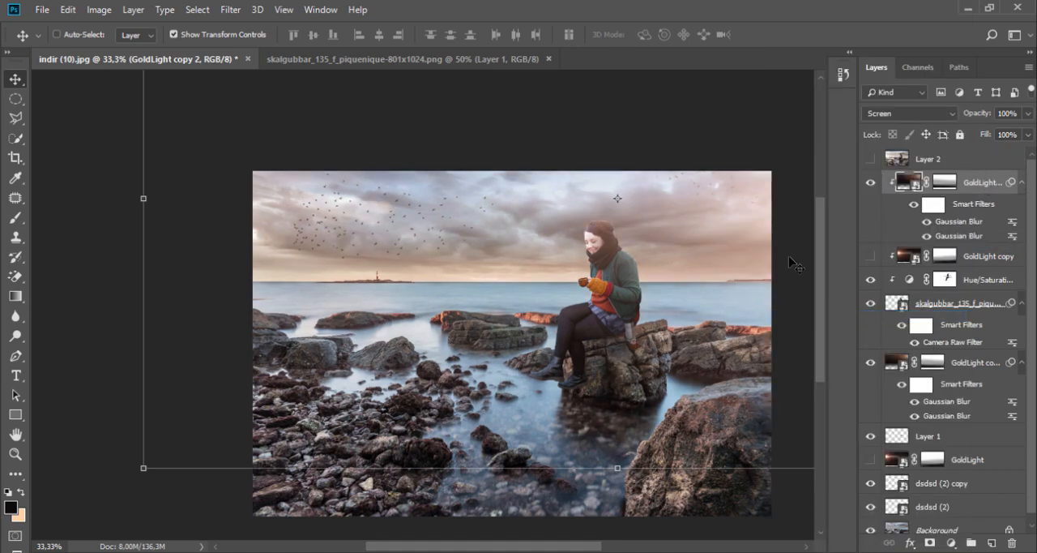
left_click(869, 184)
left_click(869, 184)
left_click(1028, 114)
left_click_drag(1029, 130, 999, 132)
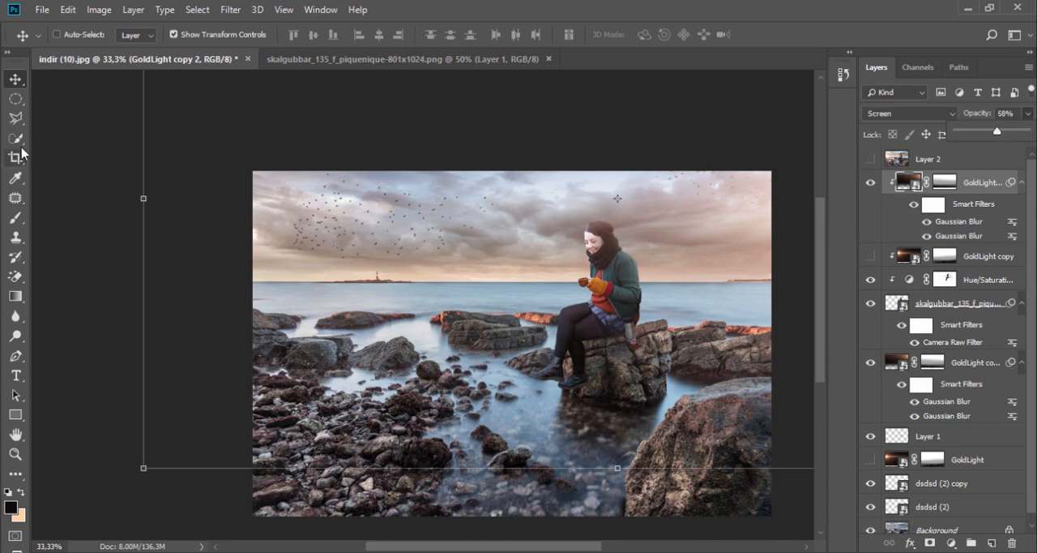
- Stamp all visible layers into a new merged layer above the clipped glow layer
left_click(15, 99)
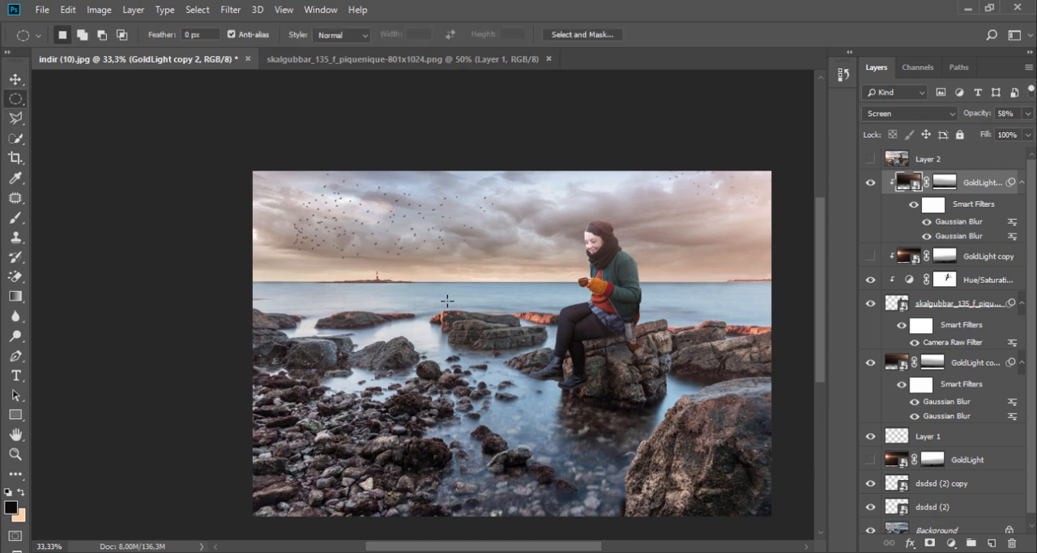
left_click_drag(416, 259, 349, 234)
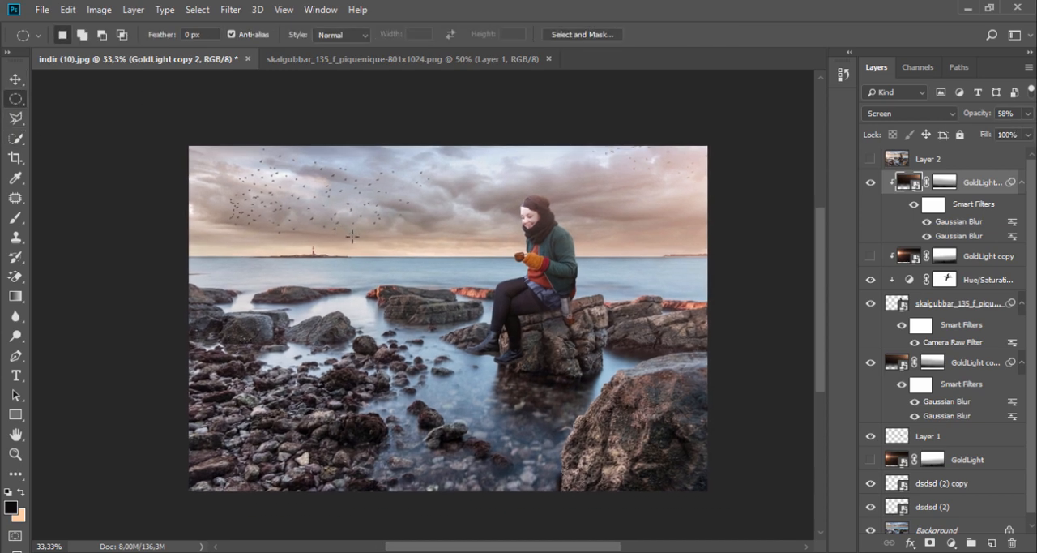
key("ctrl+shift+alt+e")
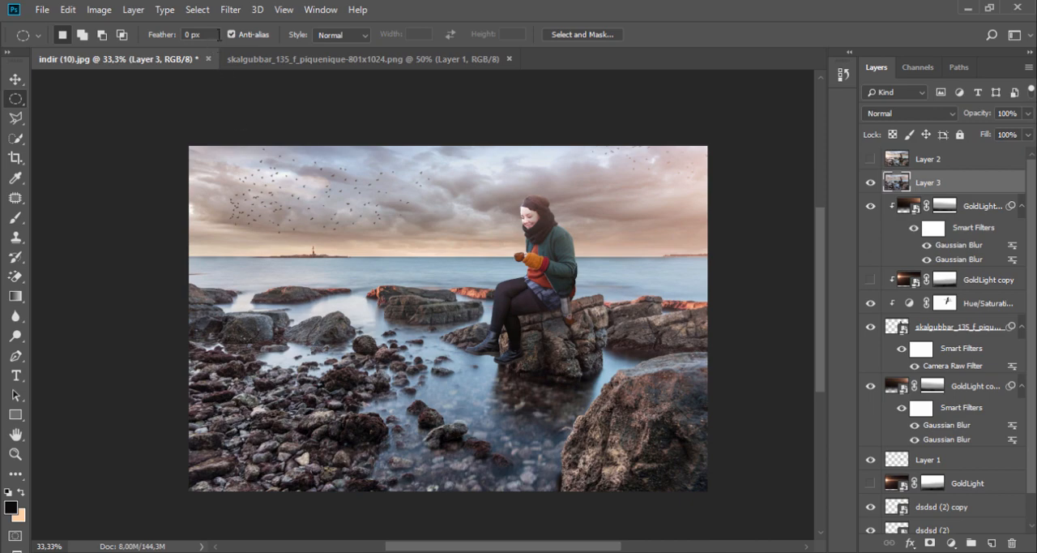
- Open the merged layer in the Camera Raw Filter and set post-crop vignetting to -15 and sharpening to 25
left_click(231, 10)
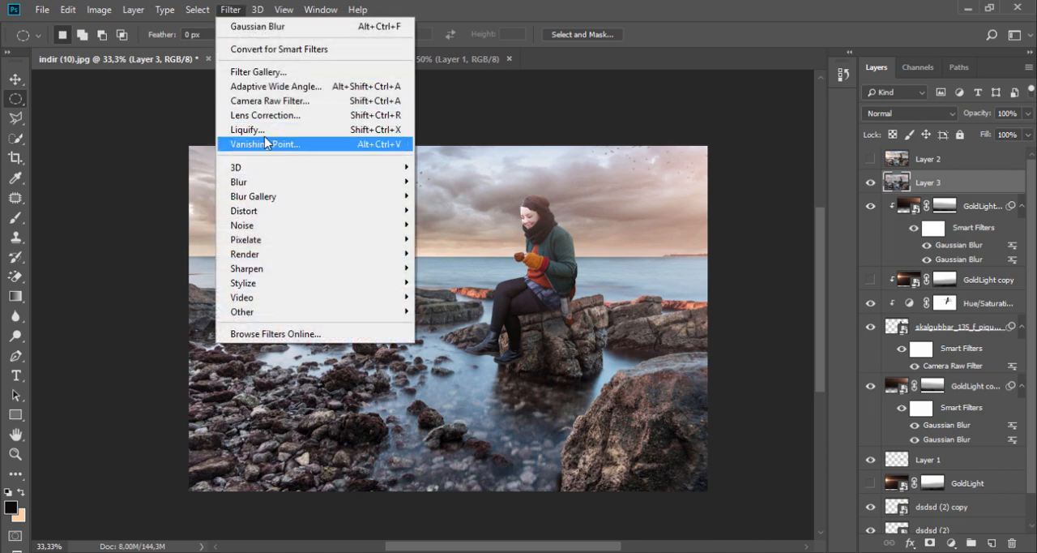
left_click(270, 101)
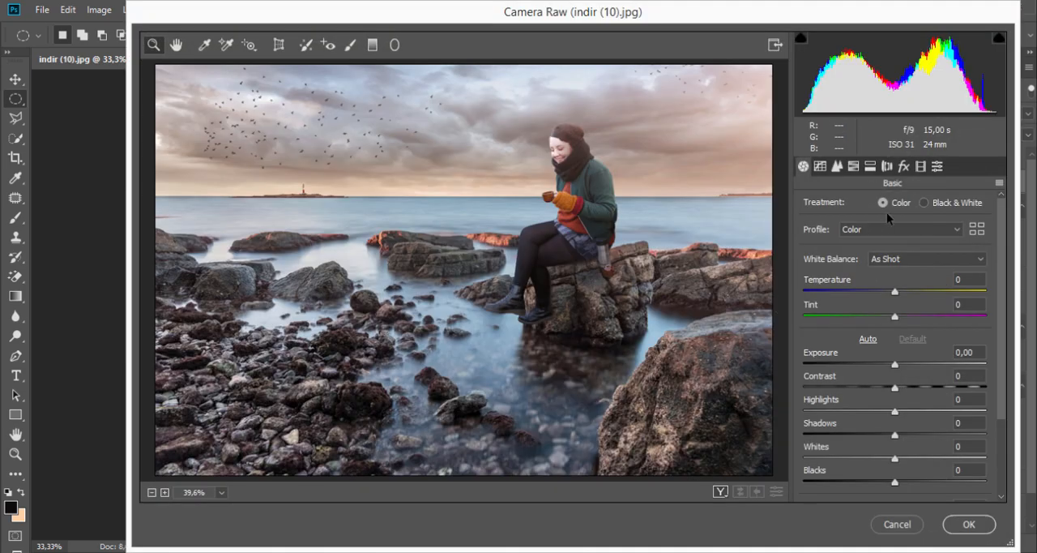
left_click(904, 166)
left_click_drag(899, 362, 866, 373)
left_click_drag(869, 373, 889, 375)
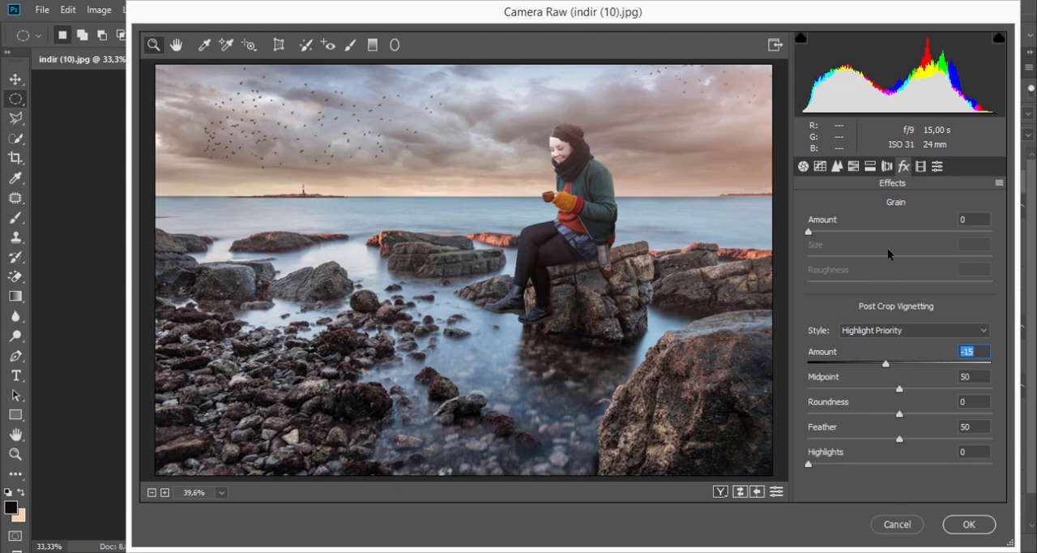
left_click(837, 166)
left_click_drag(806, 230, 833, 236)
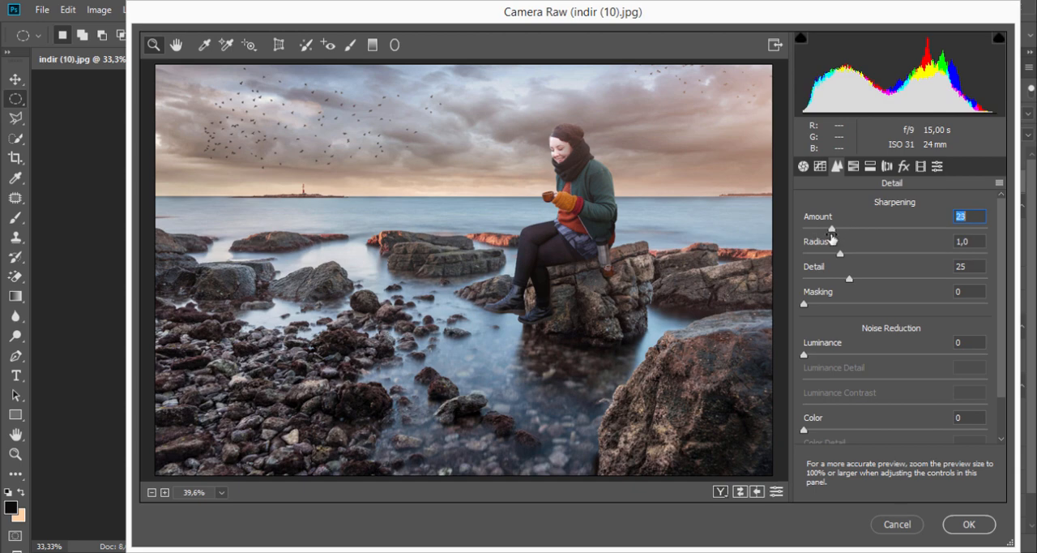
- Set the basic grading to temperature +1, contrast +14 and saturation +36, and apply the Camera Raw filter
left_click(802, 167)
mouse_move(890, 291)
left_mouse_down()
mouse_move(907, 290)
mouse_move(897, 293)
left_mouse_up()
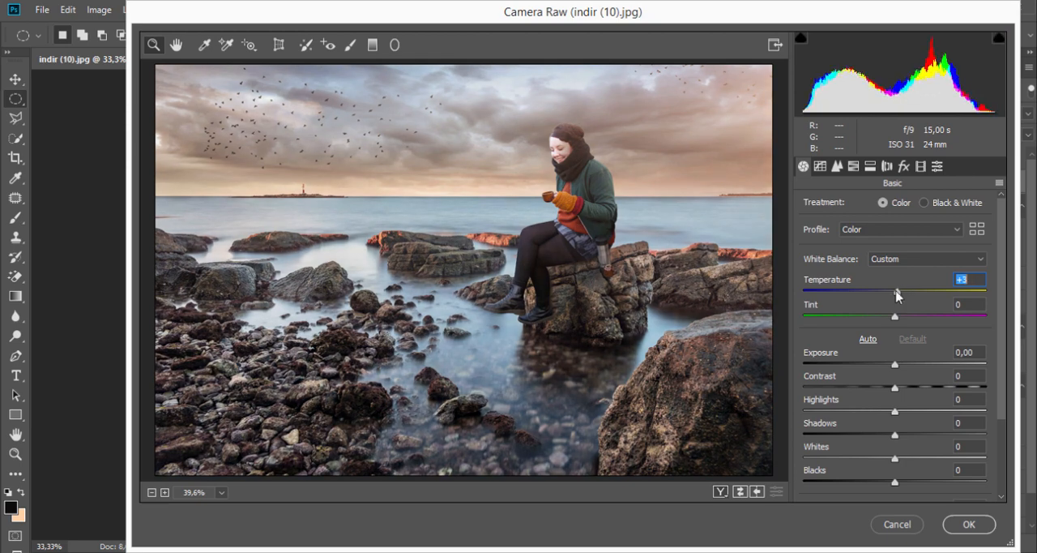
left_click_drag(897, 296, 896, 296)
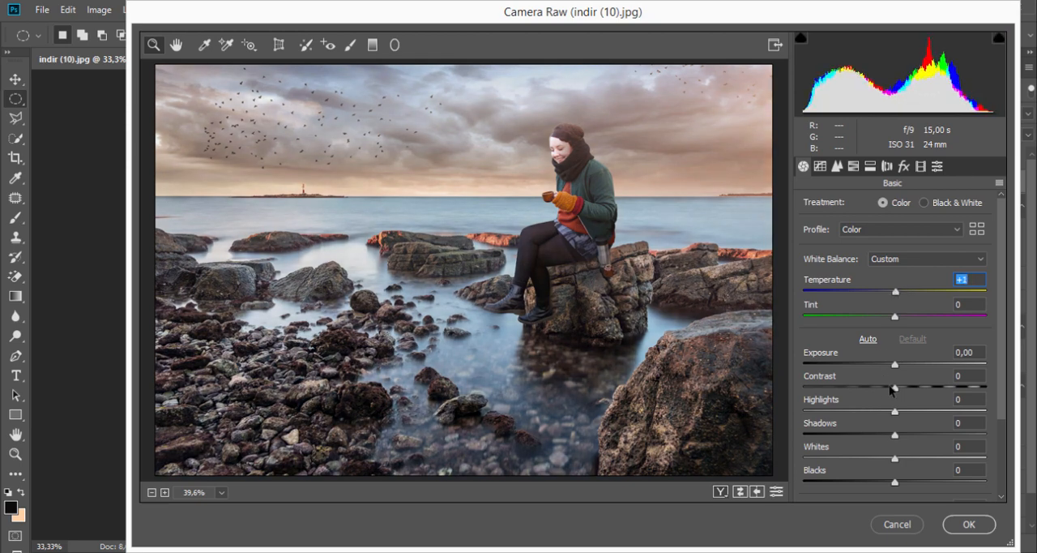
mouse_move(892, 389)
left_mouse_down()
mouse_move(919, 389)
mouse_move(907, 389)
left_mouse_up()
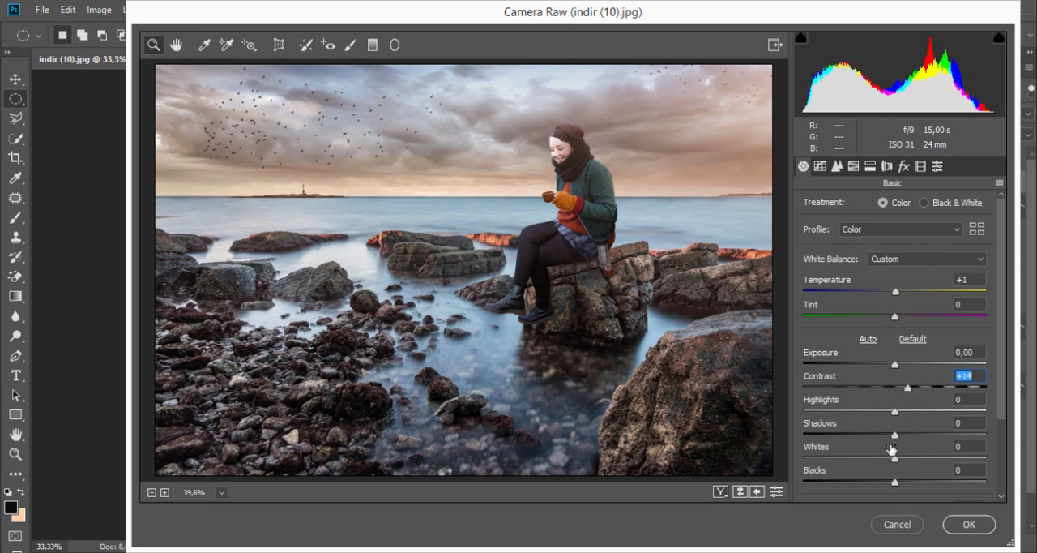
scroll(892, 449, "down", 3)
left_click_drag(900, 485, 932, 491)
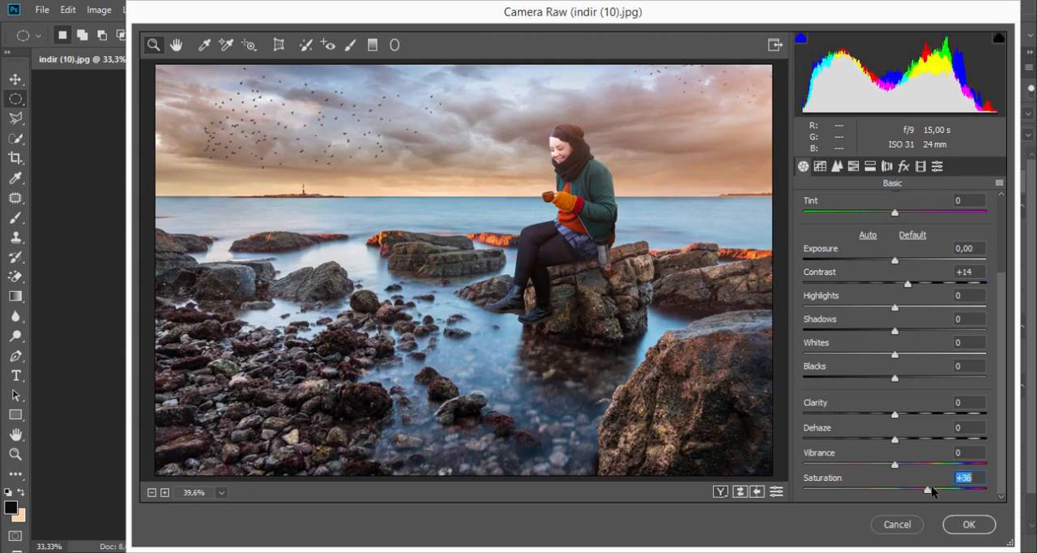
left_click(970, 523)
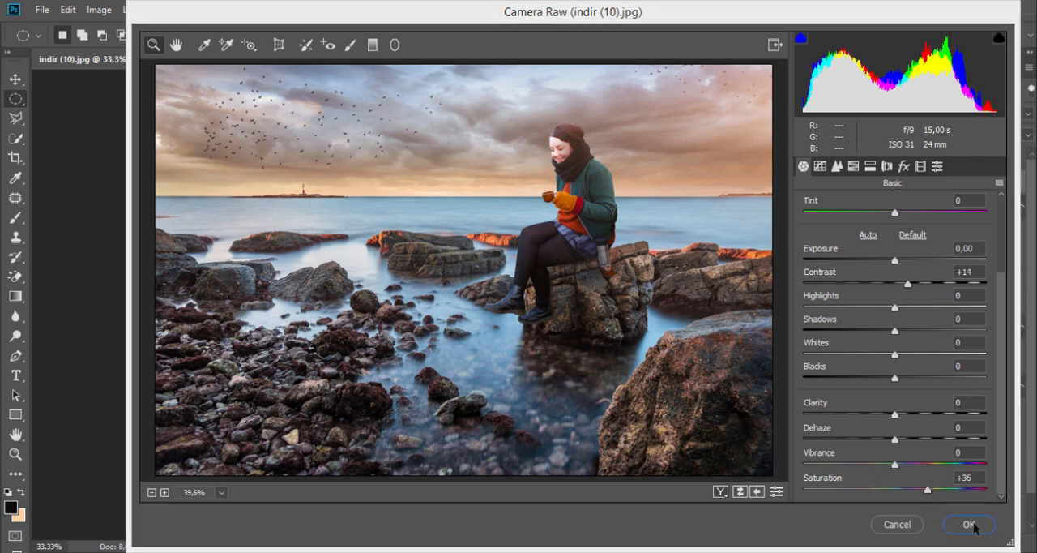
- Duplicate Layer 3, set the copy's blend mode to Color, and compare the image with and without it
left_click_drag(977, 190, 990, 542)
left_click(909, 114)
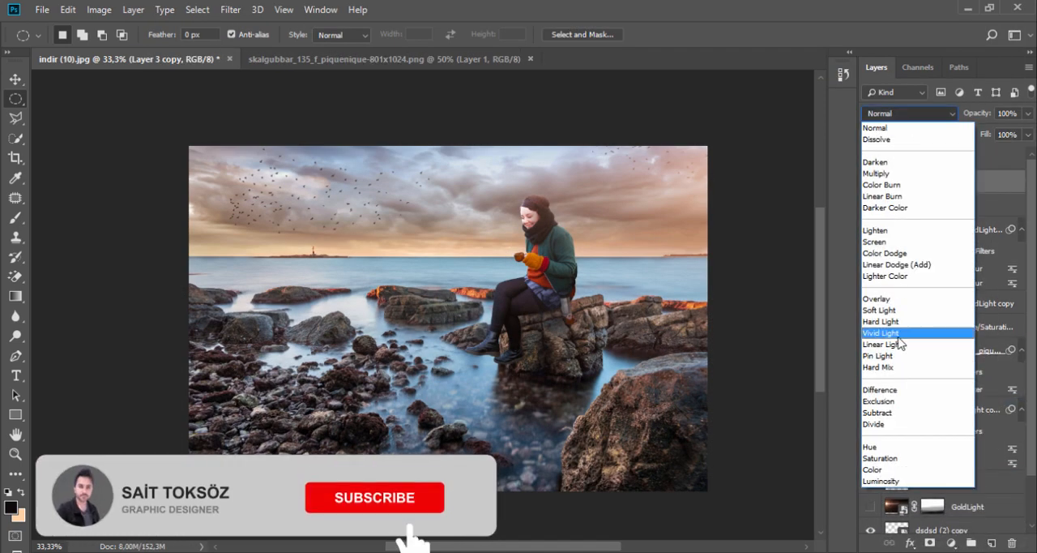
left_click(887, 469)
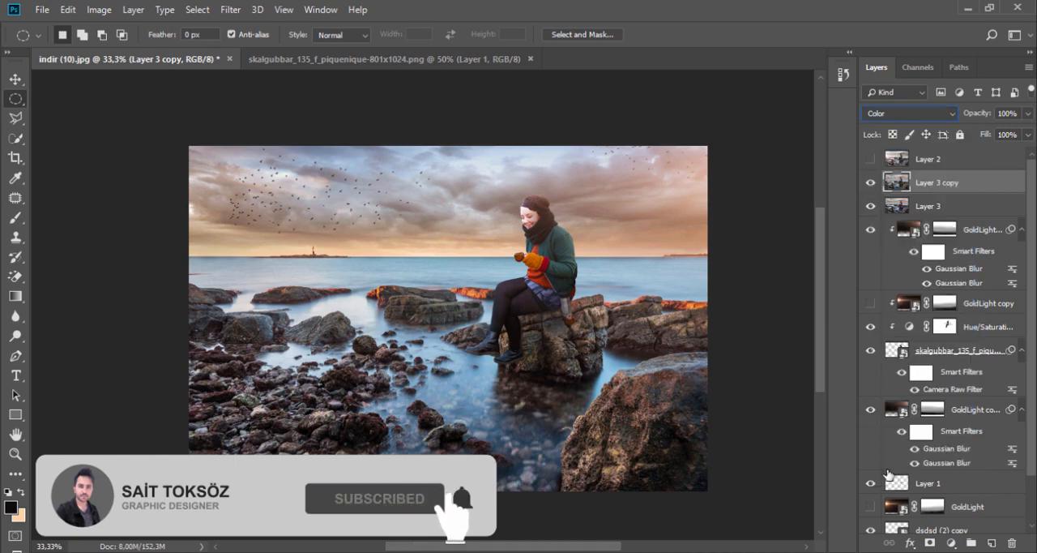
left_click(871, 184)
left_click(871, 186)
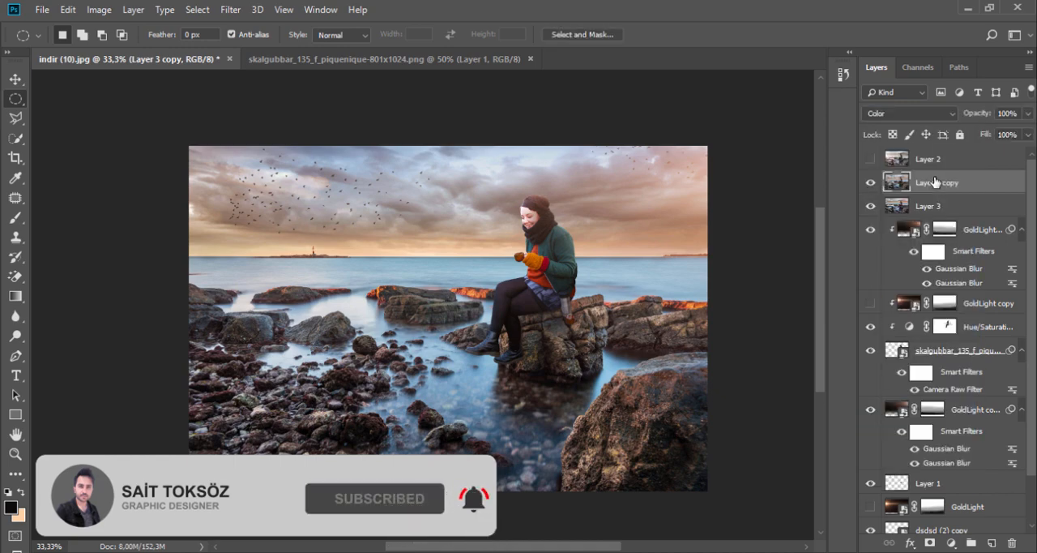
- Try Hue, Color Burn, Lighter Color and other blend modes on Layer 3 copy, and settle on Soft Light
left_click(909, 114)
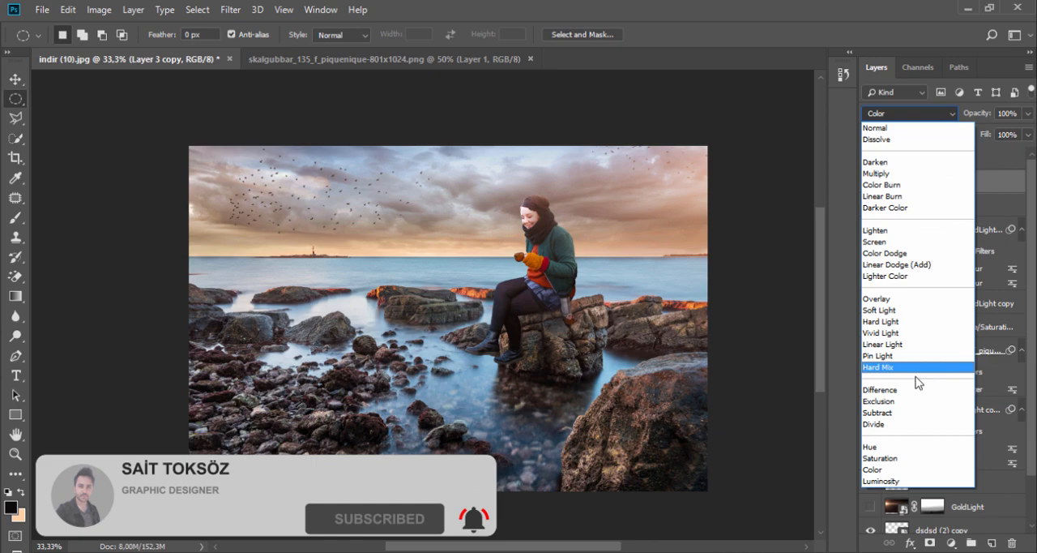
left_click(910, 446)
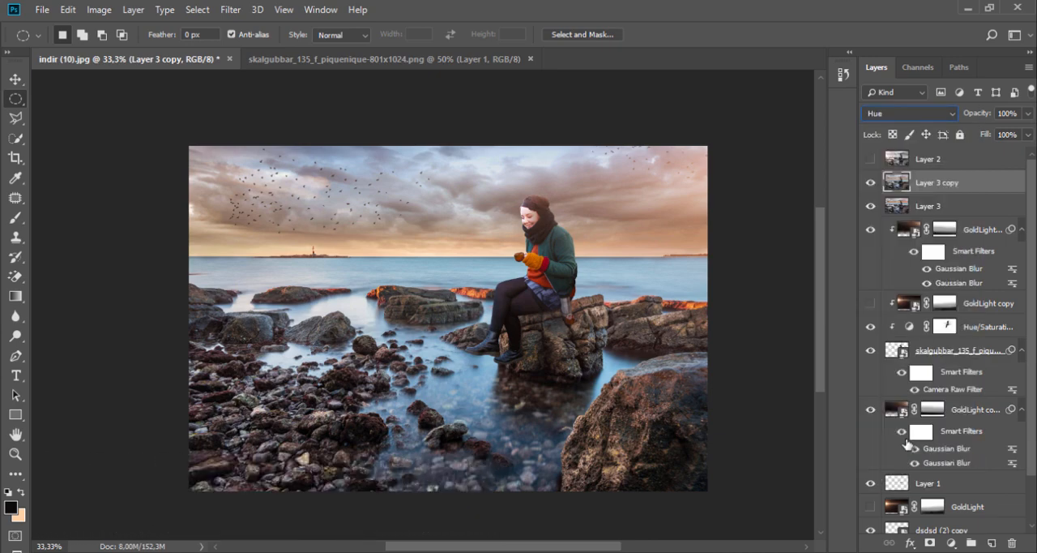
key("Down")
left_click(940, 114)
left_click(902, 175)
key("Down")
key("Down")
key("Down")
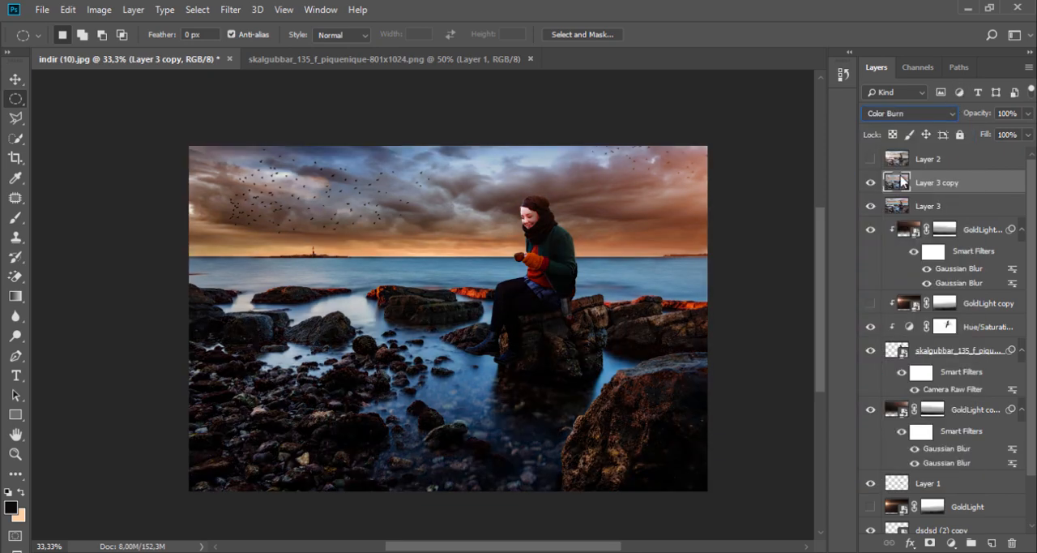
key("Down")
key("Down")
key("Down")
key("Down")
key("Down")
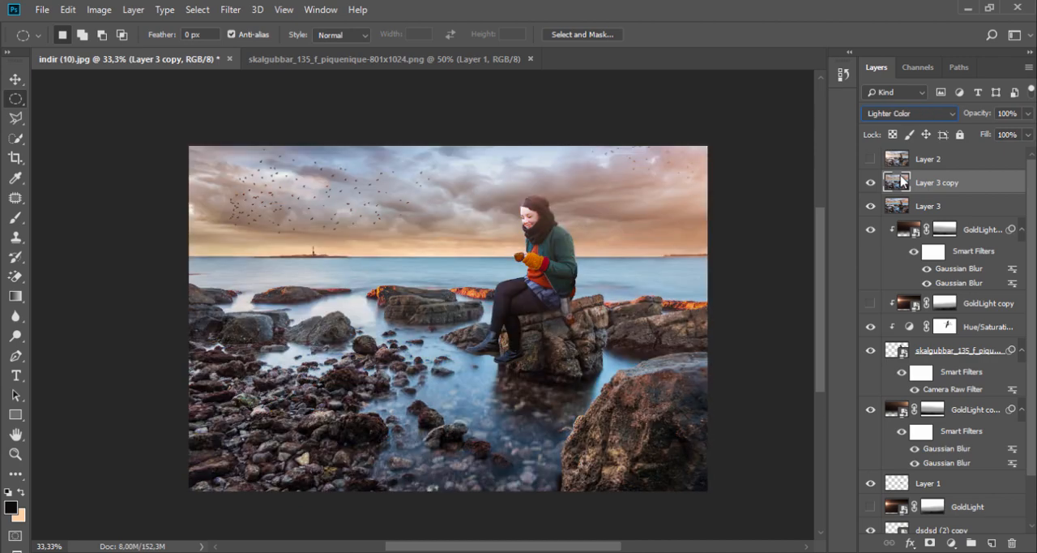
key("Down")
key("Down")
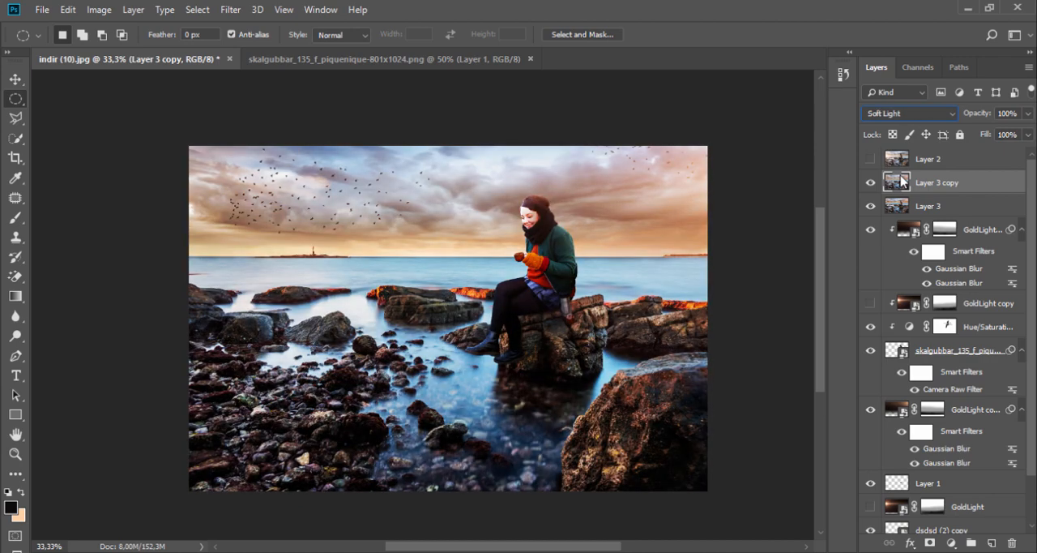
- Lower Layer 3 copy's opacity to 33% and compare the whole image with and without the layer
left_click_drag(1028, 114, 981, 139)
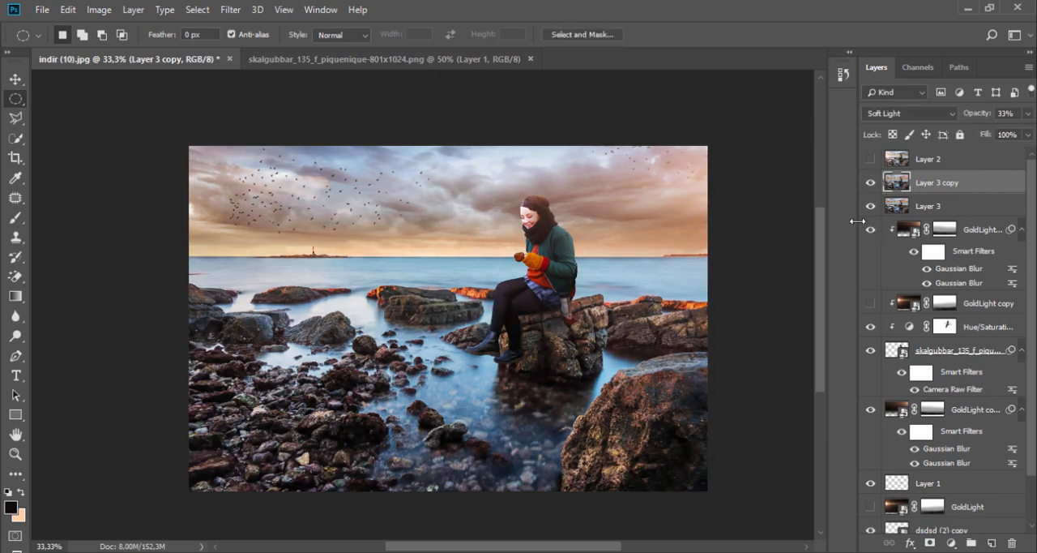
left_click(16, 454)
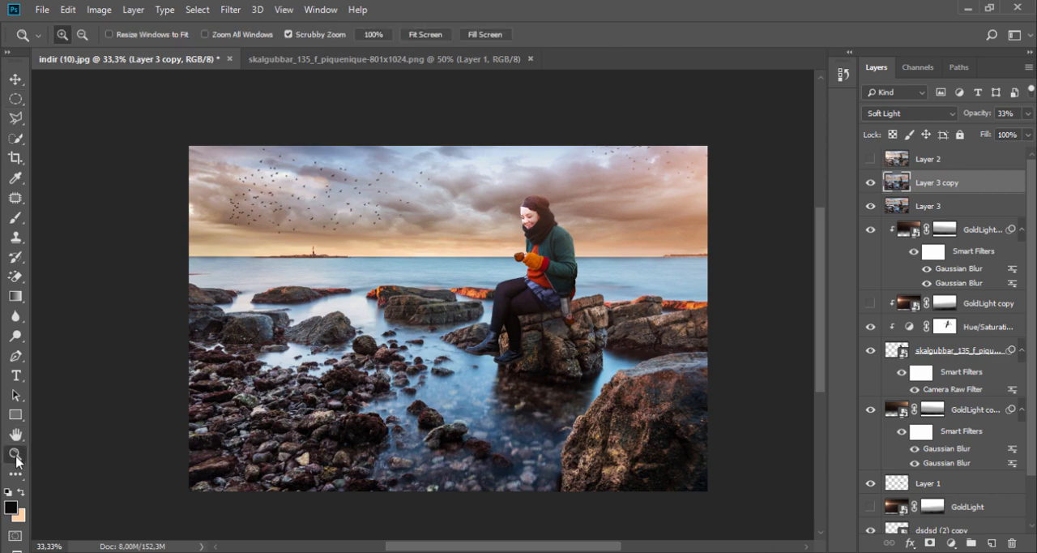
left_click(422, 35)
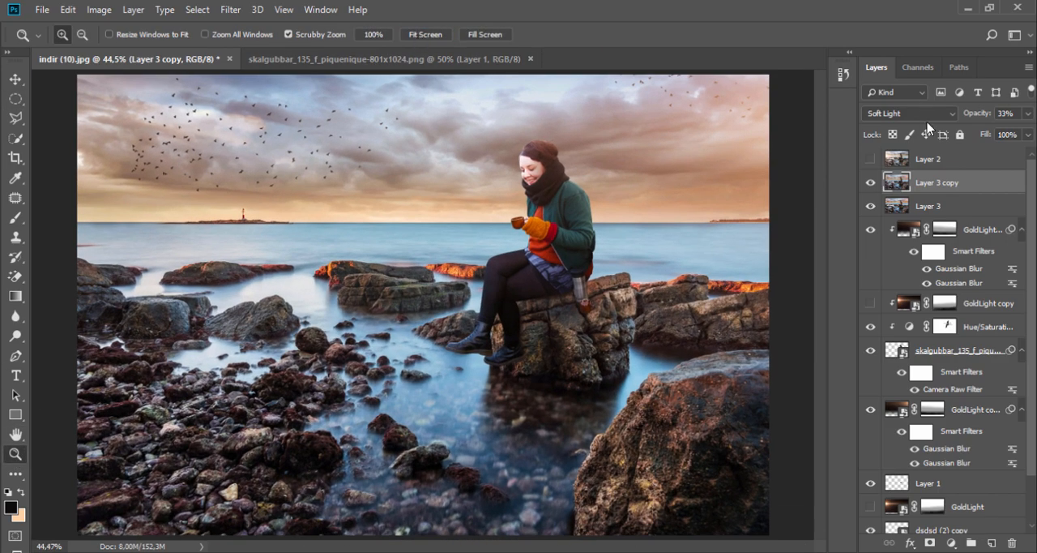
left_click(867, 182)
left_click(867, 183)
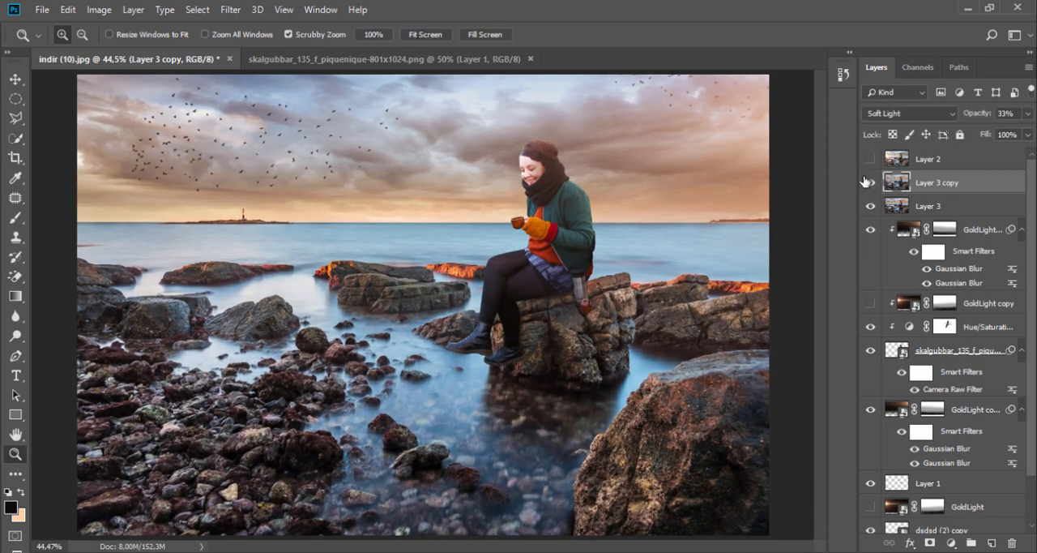